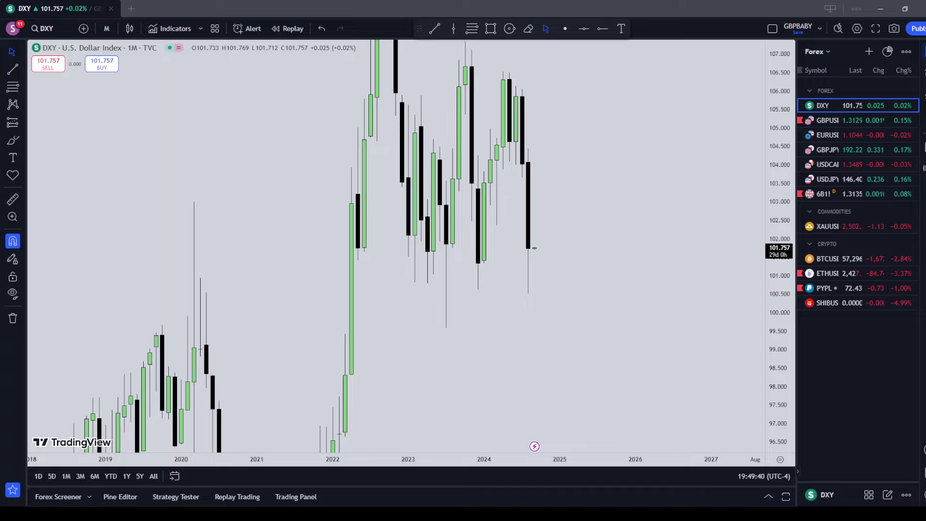
# - Hide the watchlist beside the DXY monthly chart and dismiss the advertisement covering the chart
pyautogui.click(923, 52)
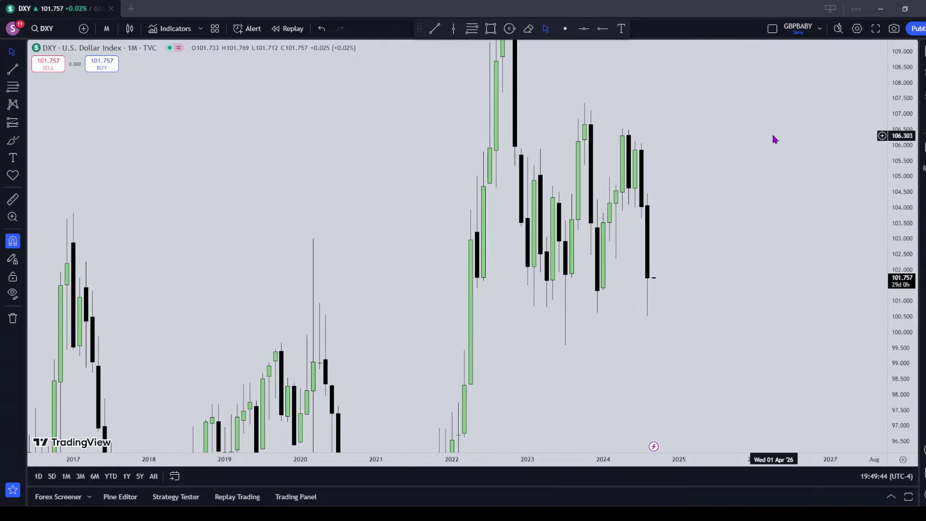
pyautogui.moveTo(765, 130); pyautogui.dragTo(733, 155)
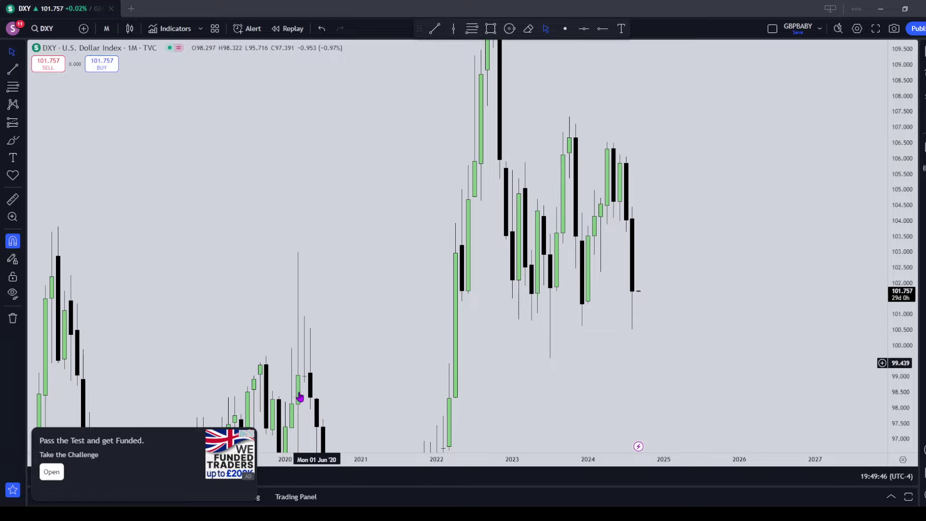
pyautogui.click(250, 434)
pyautogui.moveTo(647, 176); pyautogui.dragTo(588, 218)
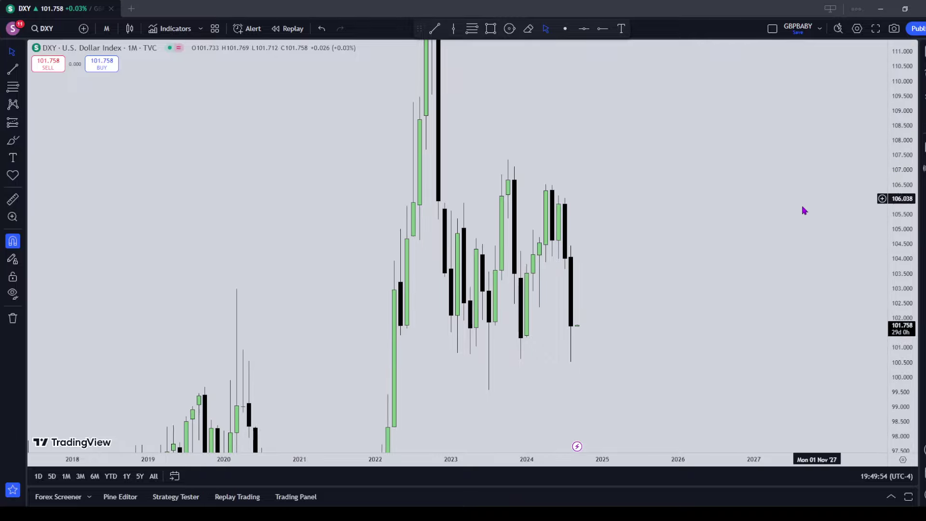
pyautogui.scroll(2, 579, 304)
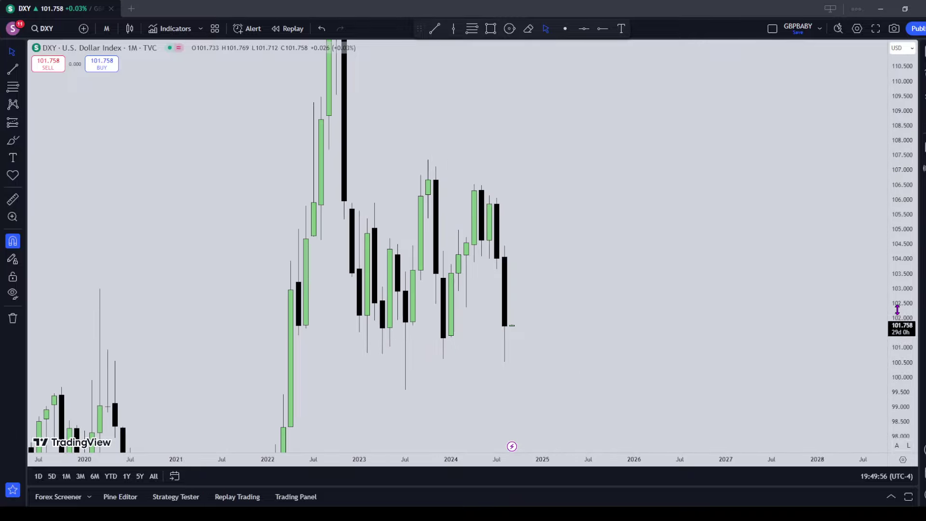
pyautogui.moveTo(759, 317); pyautogui.dragTo(709, 289)
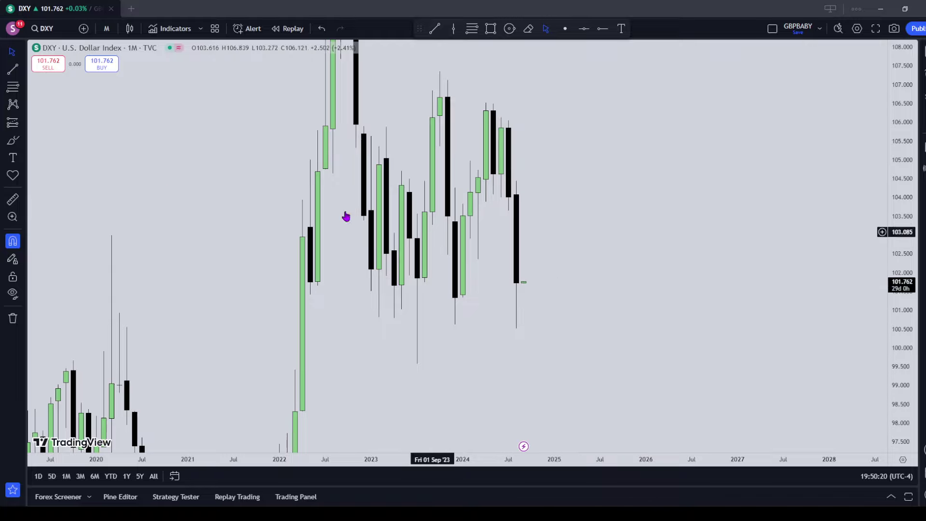
# - Draw a four-point arrow path beyond the latest candle, rising to about 103.2, falling to about 98.3 and rebounding to about 99.4
pyautogui.click(23, 141)
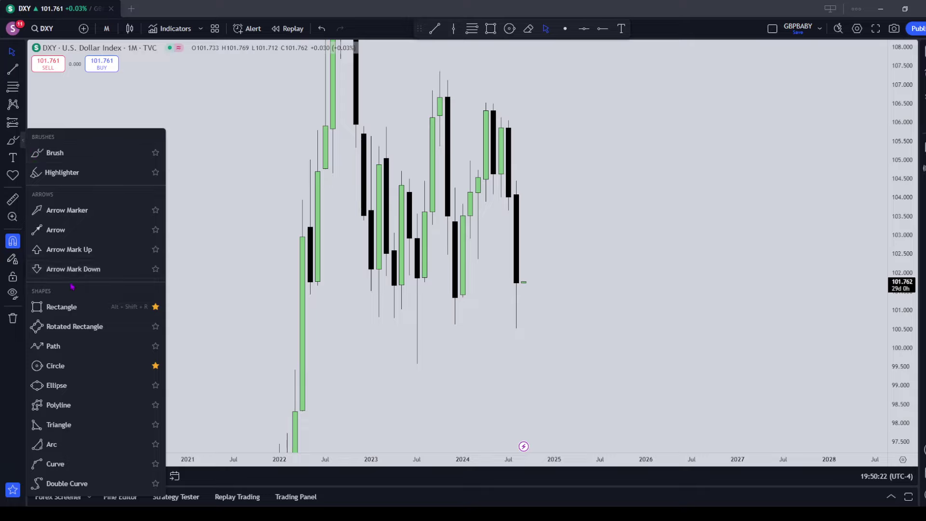
pyautogui.click(69, 349)
pyautogui.click(608, 285)
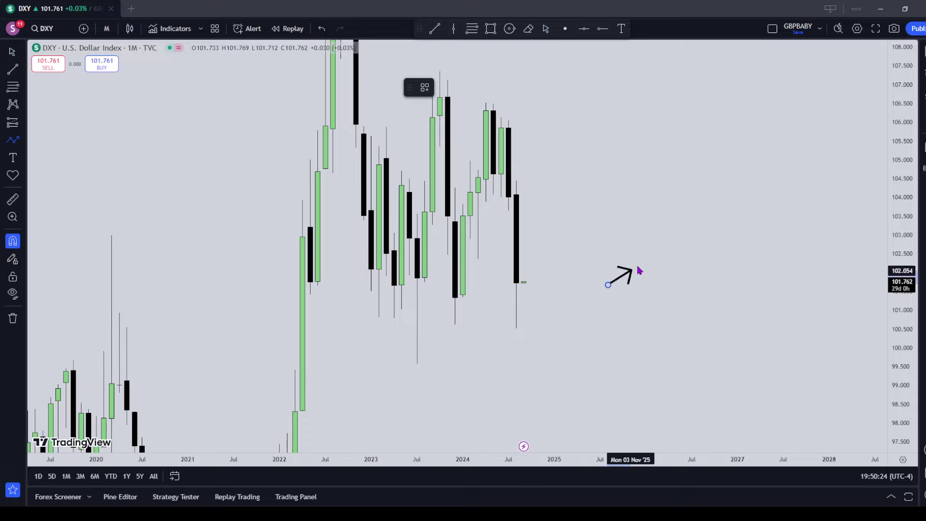
pyautogui.click(646, 228)
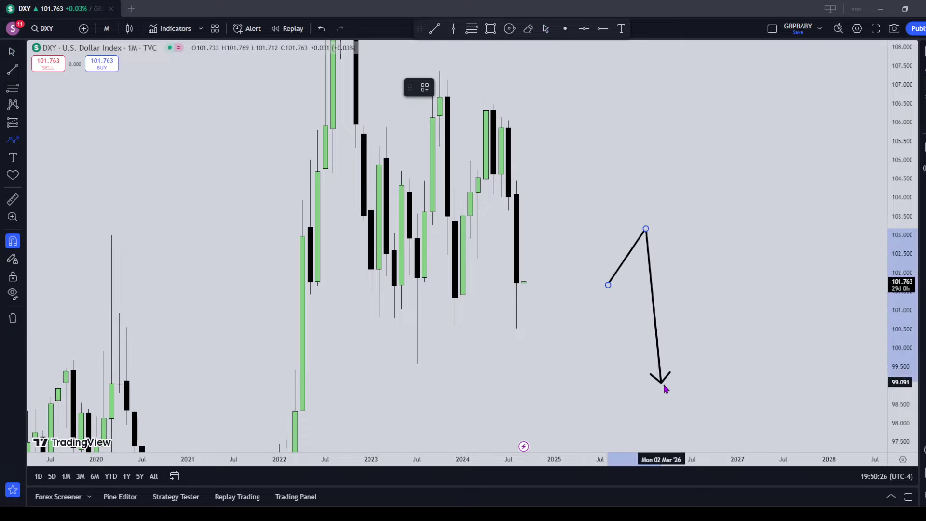
pyautogui.click(663, 413)
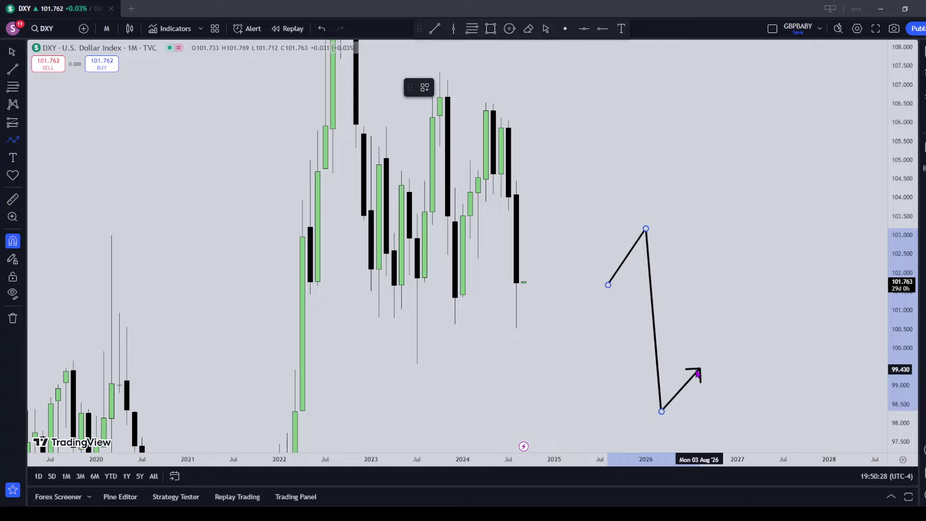
pyautogui.doubleClick(701, 369)
pyautogui.click(730, 364)
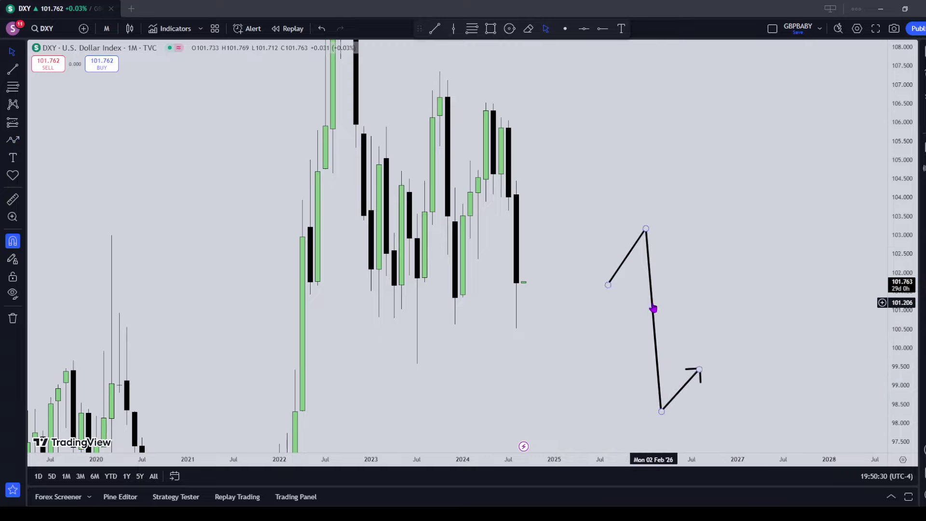
# - Move the arrow path over the recent 2024 candles and delete it
pyautogui.moveTo(653, 309); pyautogui.dragTo(515, 256)
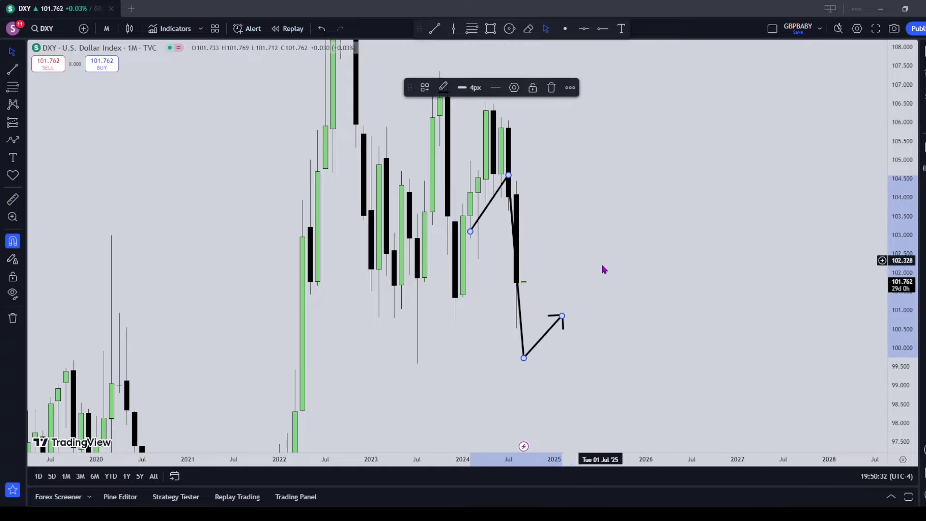
pyautogui.press('Delete')
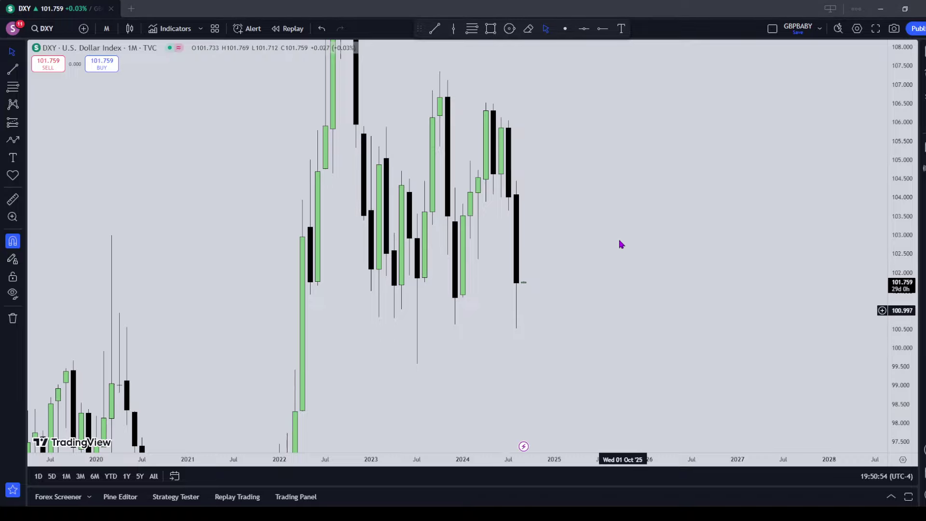
# - Draw a rectangle over the March 2024 candle's lower wick, from 104.126 to 102.358, and extend it to April 2025
pyautogui.moveTo(549, 275); pyautogui.dragTo(546, 262)
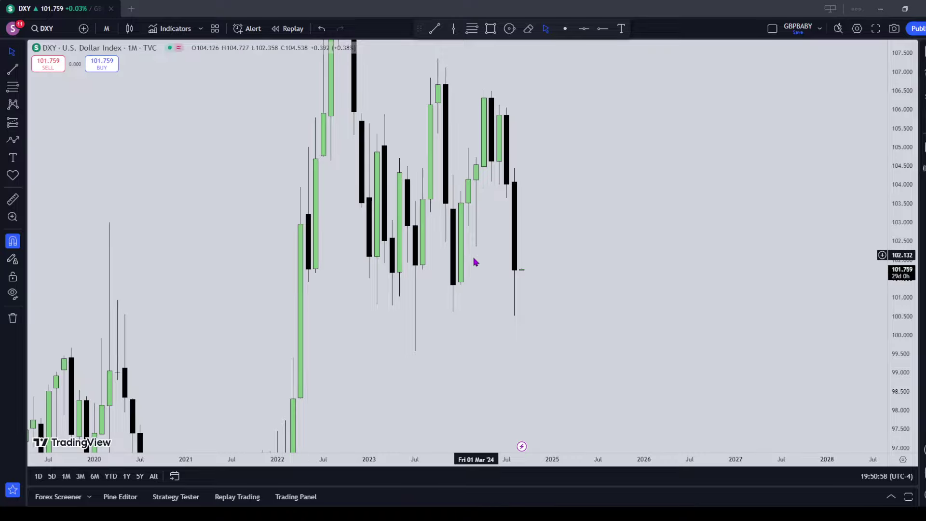
pyautogui.moveTo(453, 248); pyautogui.dragTo(627, 292)
pyautogui.scroll(2, 367, 225)
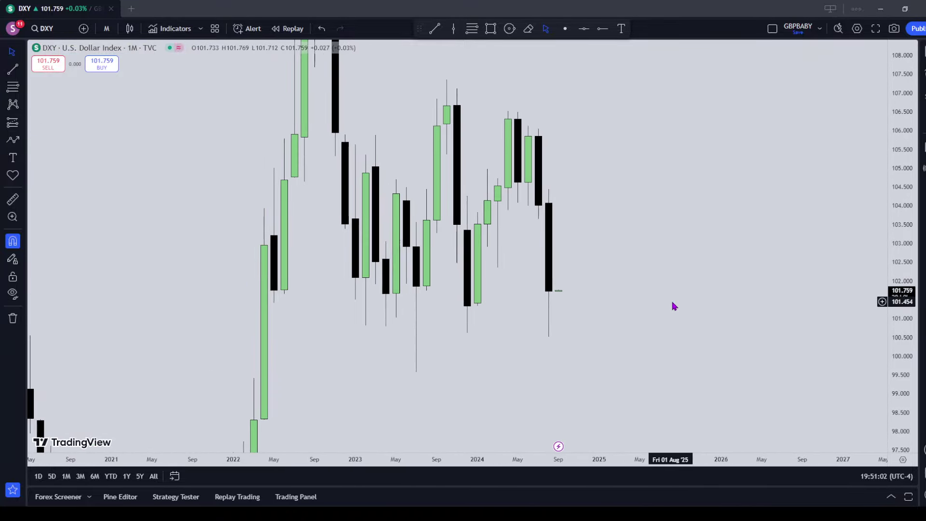
pyautogui.moveTo(881, 236); pyautogui.dragTo(600, 140)
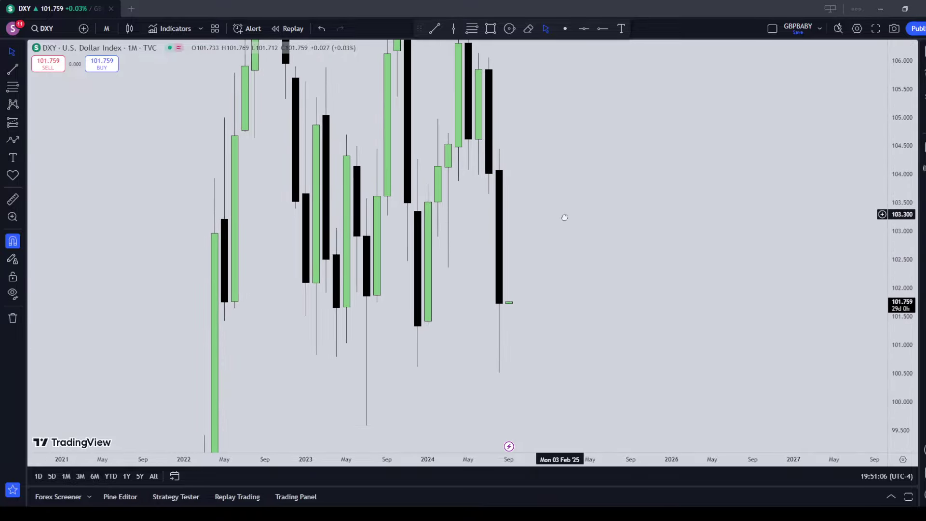
pyautogui.moveTo(565, 217); pyautogui.dragTo(631, 234)
pyautogui.moveTo(613, 275); pyautogui.dragTo(541, 275)
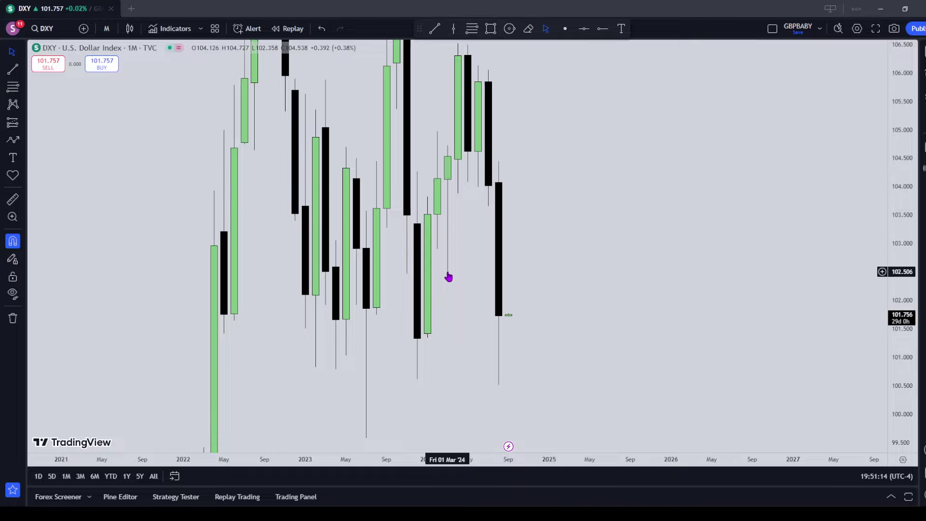
pyautogui.click(22, 148)
pyautogui.click(64, 305)
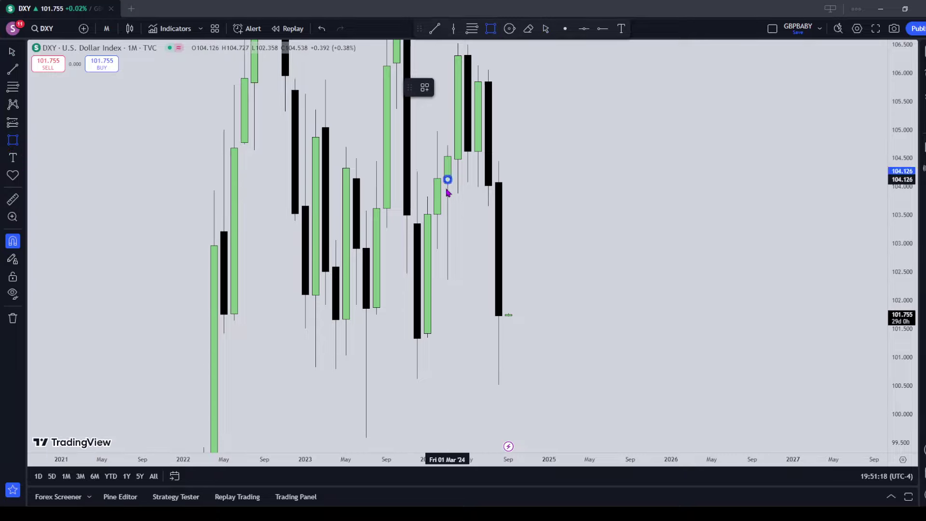
pyautogui.moveTo(447, 192); pyautogui.dragTo(447, 279)
pyautogui.moveTo(448, 230); pyautogui.dragTo(580, 230)
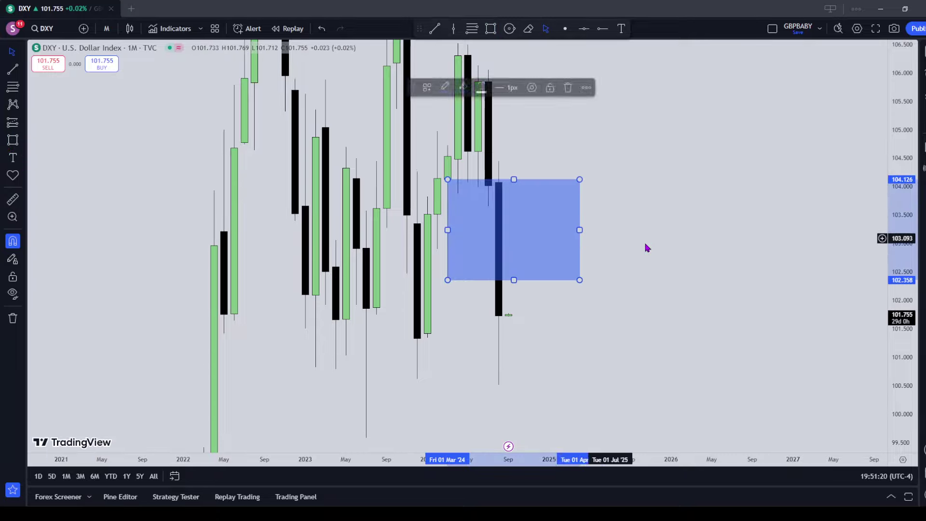
pyautogui.click(645, 246)
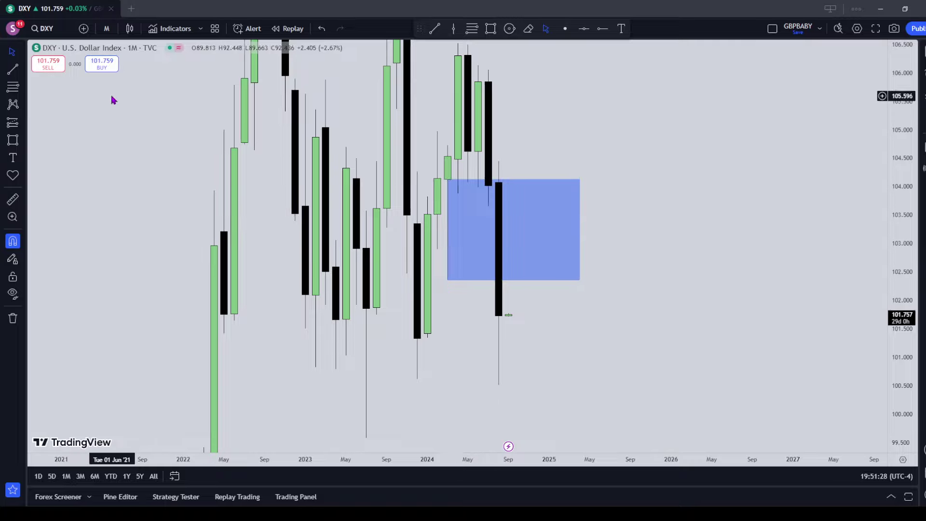
# - Draw a Fibonacci retracement over the March 2024 lower wick, from 104.126 to 102.358
pyautogui.click(12, 87)
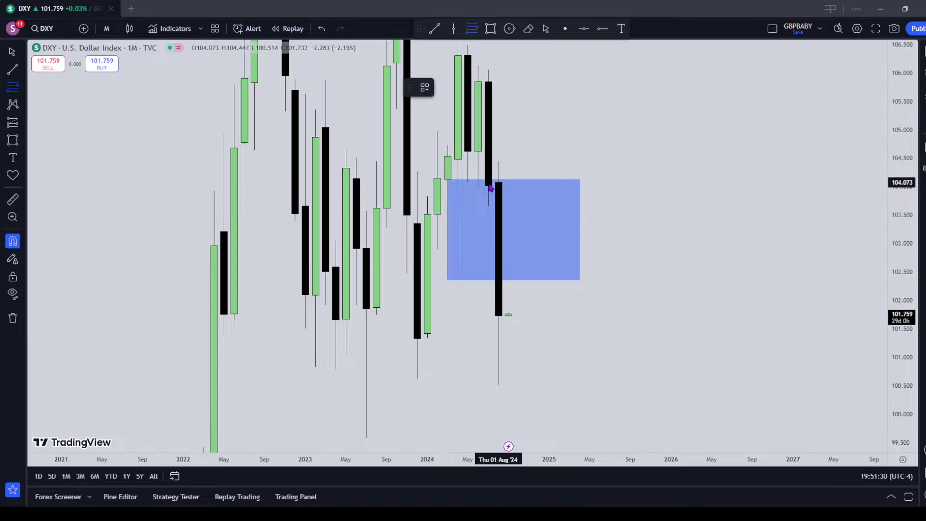
pyautogui.click(447, 179)
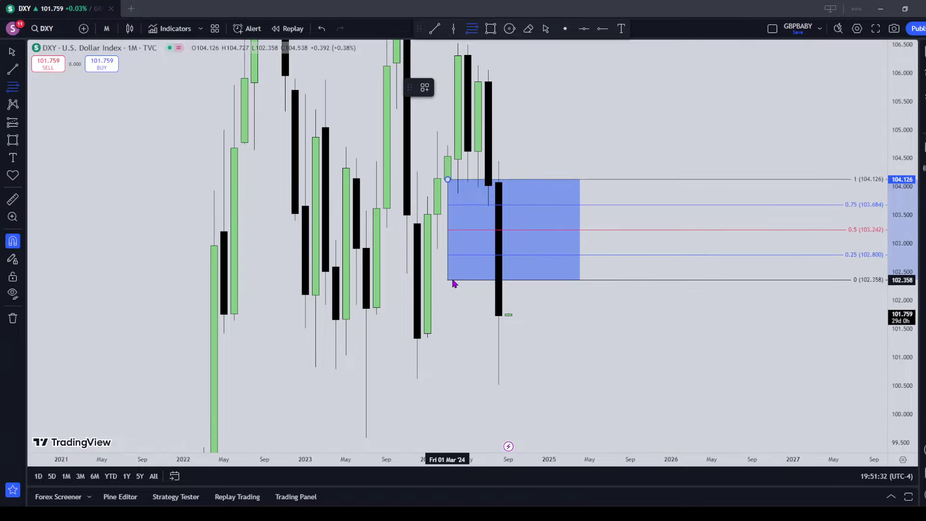
pyautogui.click(448, 281)
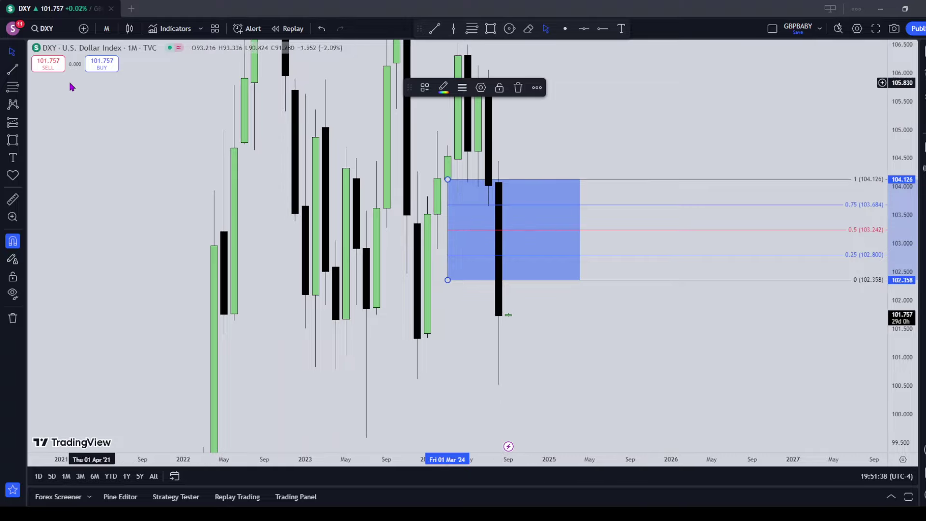
# - Place a red horizontal ray on the wick's 0.5 level from March 2024 and remove the Fibonacci retracement
pyautogui.click(22, 69)
pyautogui.click(58, 200)
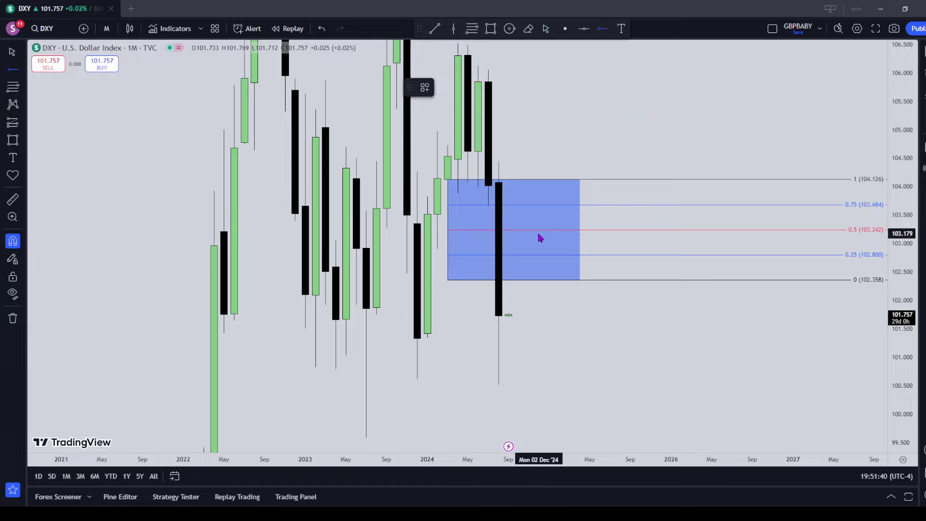
pyautogui.click(448, 230)
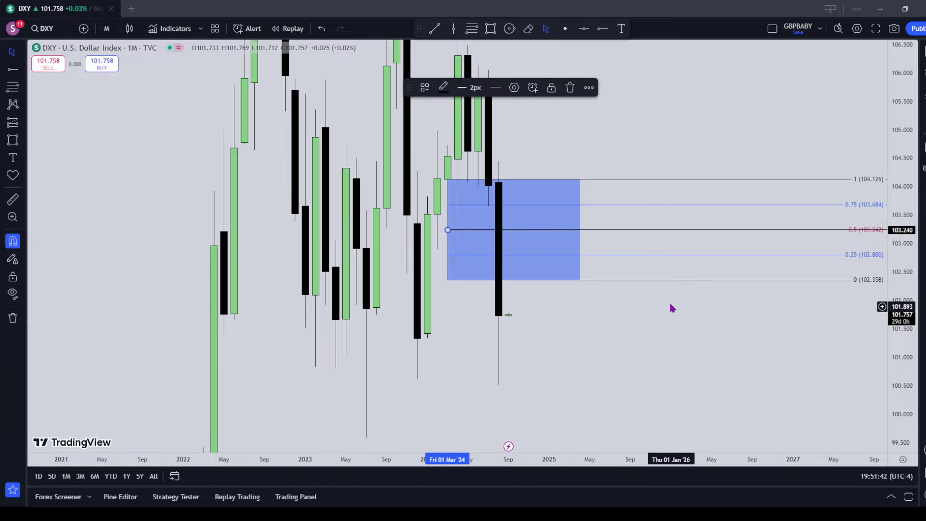
pyautogui.click(444, 89)
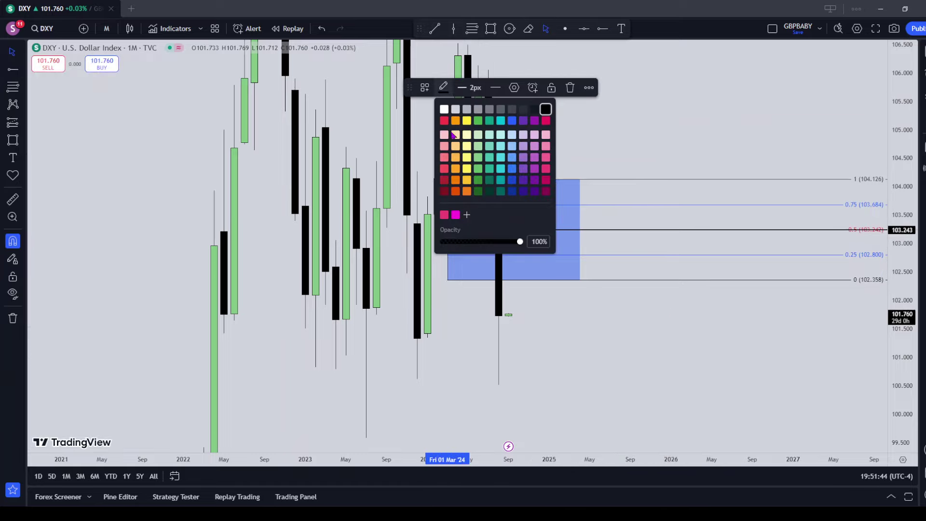
pyautogui.click(447, 123)
pyautogui.click(609, 220)
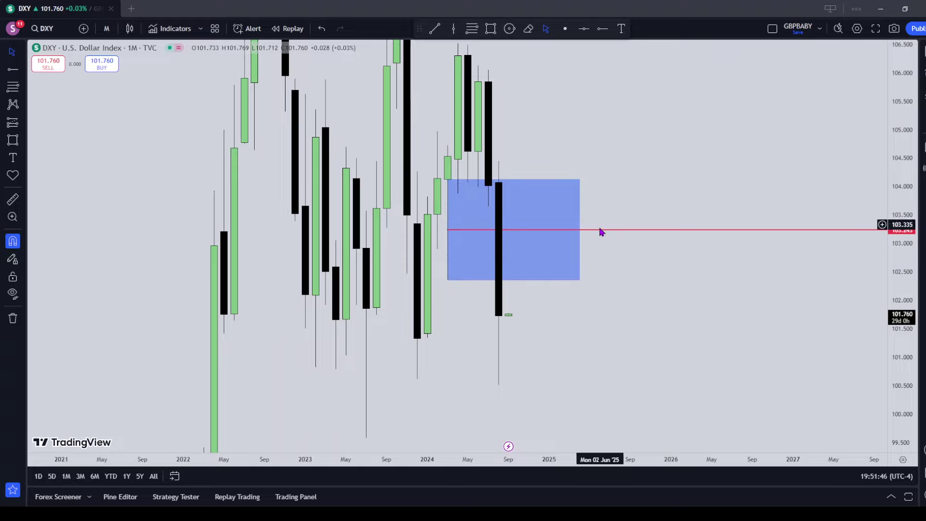
# - Duplicate the red ray at the March 2024 wick low of 102.358 and delete the blue rectangle
pyautogui.click(594, 234)
pyautogui.moveTo(594, 234); pyautogui.dragTo(513, 273)
pyautogui.click(583, 259)
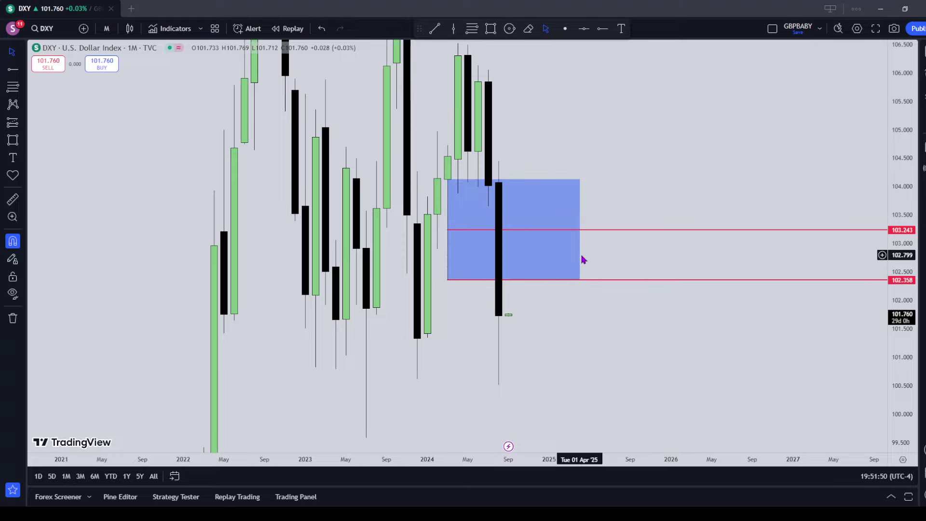
pyautogui.click(582, 260)
pyautogui.press('Delete')
# - Label the upper ray "Monthly C.E." in black text, aligned to the middle and right
pyautogui.click(593, 233)
pyautogui.doubleClick(593, 233)
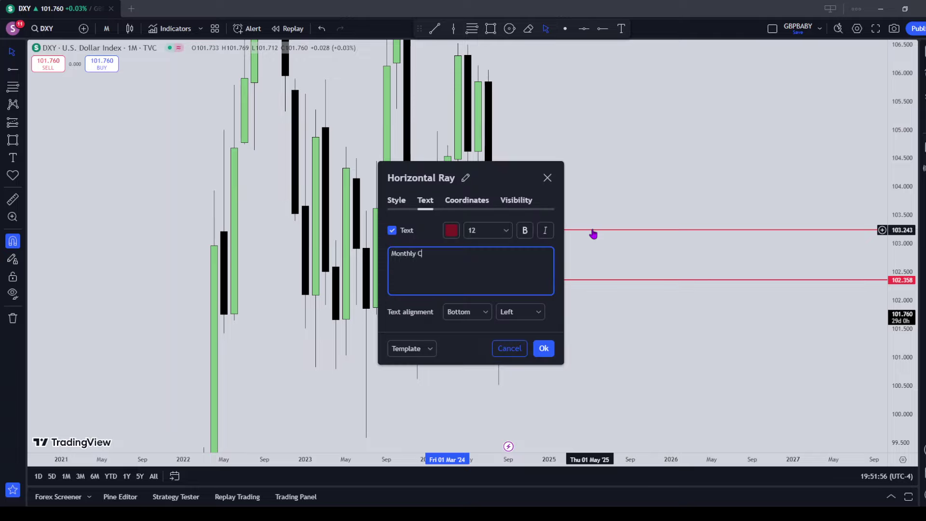
pyautogui.click(520, 312)
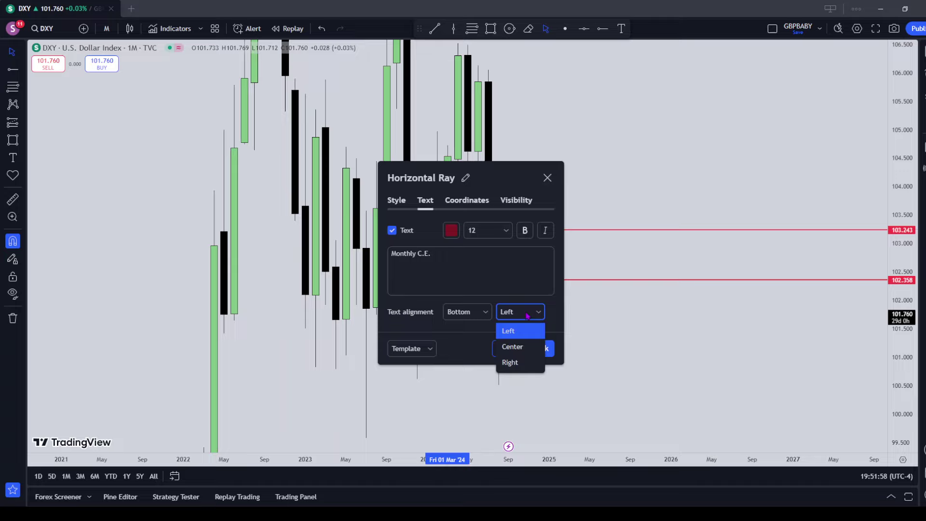
pyautogui.click(511, 362)
pyautogui.click(467, 312)
pyautogui.click(458, 347)
pyautogui.click(451, 230)
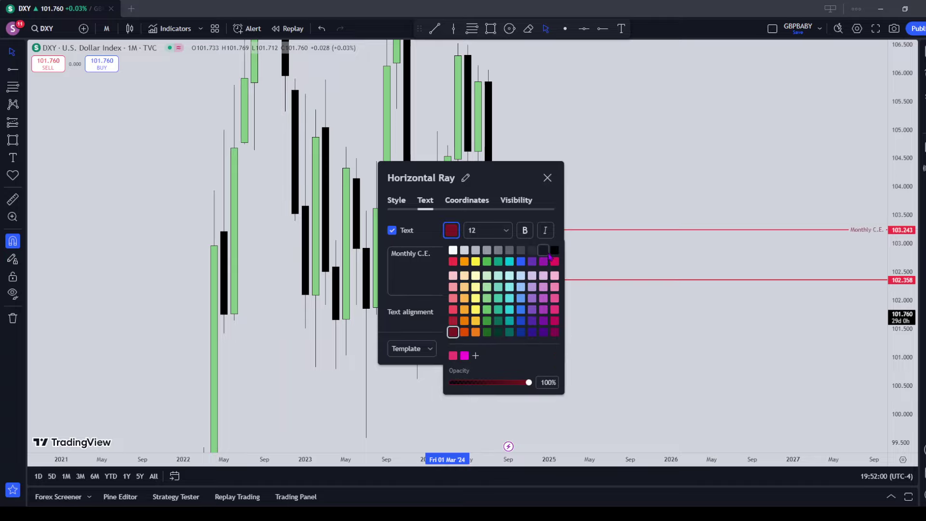
pyautogui.click(442, 239)
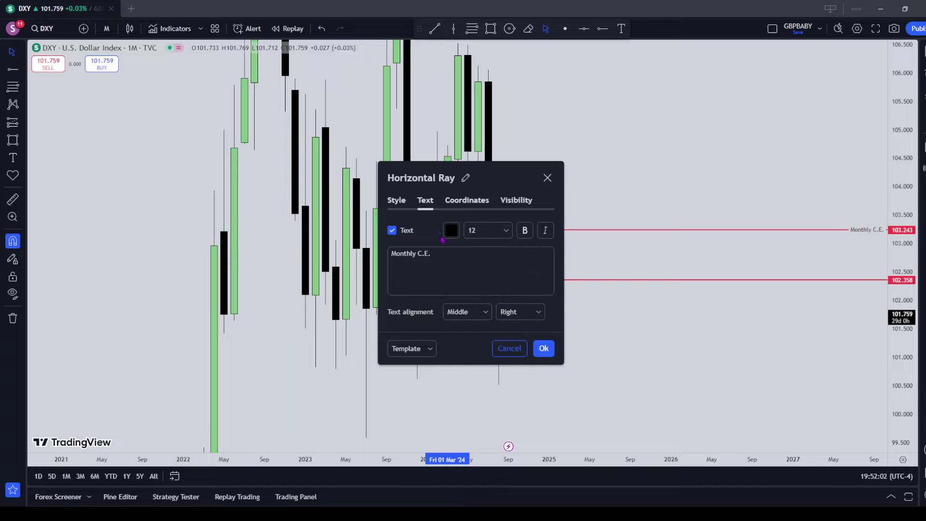
# - Change the upper ray's line style to dashed and apply its settings
pyautogui.click(396, 201)
pyautogui.click(420, 230)
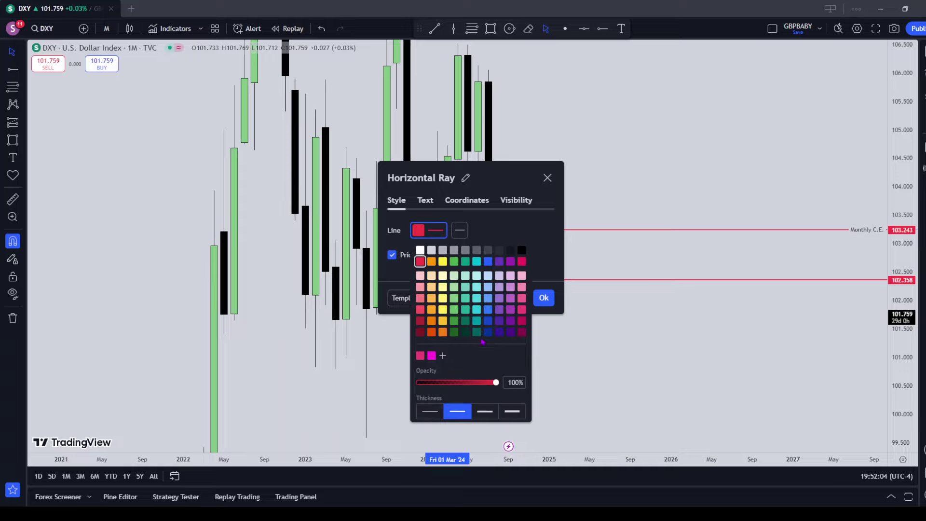
pyautogui.click(459, 230)
pyautogui.click(497, 268)
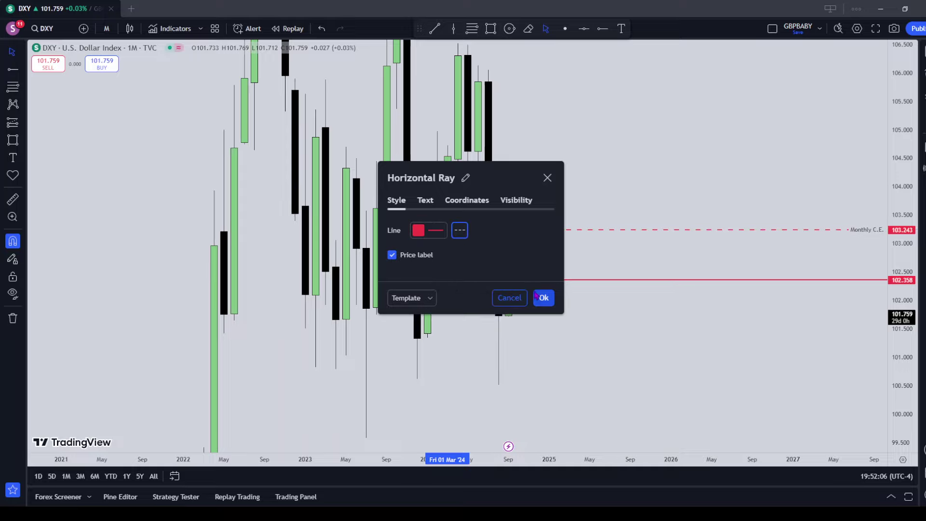
pyautogui.click(544, 298)
# - Label the lower ray "Monthly Low" in black text
pyautogui.click(514, 88)
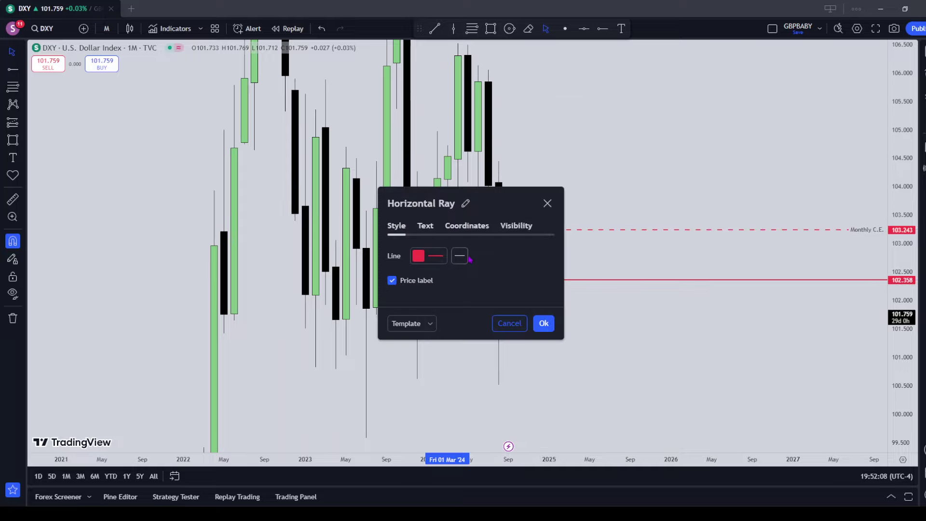
pyautogui.click(431, 226)
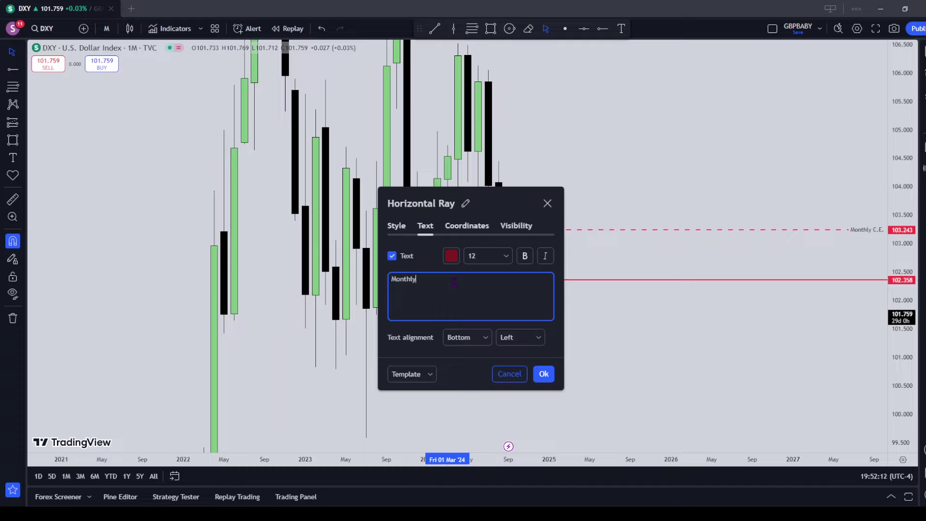
pyautogui.click(457, 256)
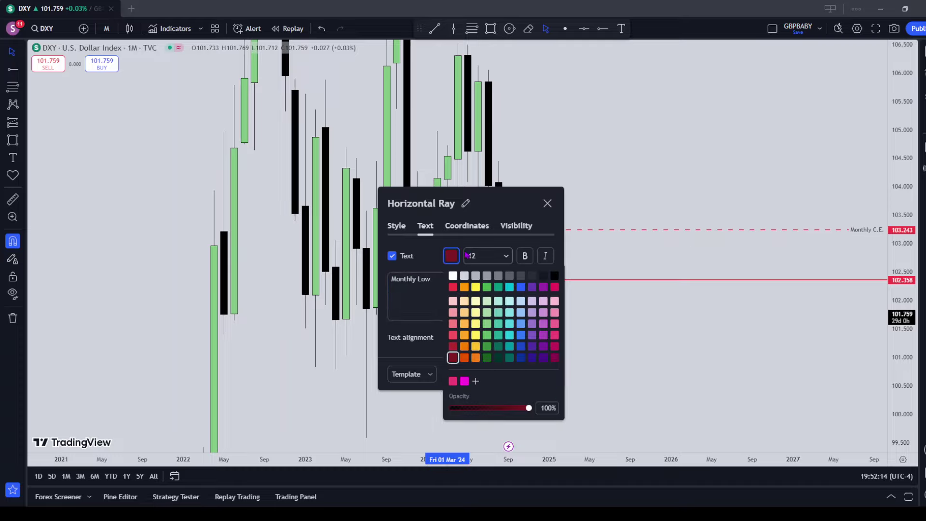
pyautogui.click(408, 256)
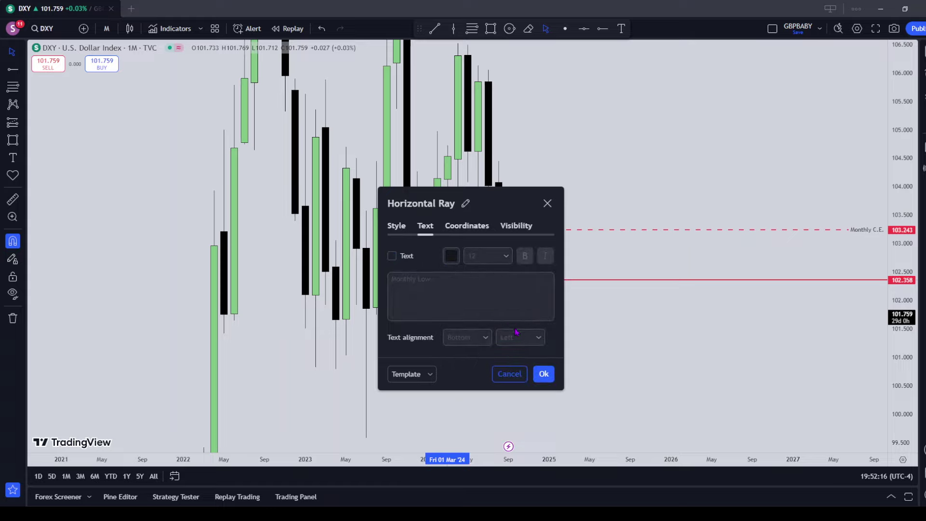
pyautogui.click(393, 256)
# - Align the "Monthly Low" label to the middle and right of its ray and apply the settings
pyautogui.click(520, 337)
pyautogui.click(531, 386)
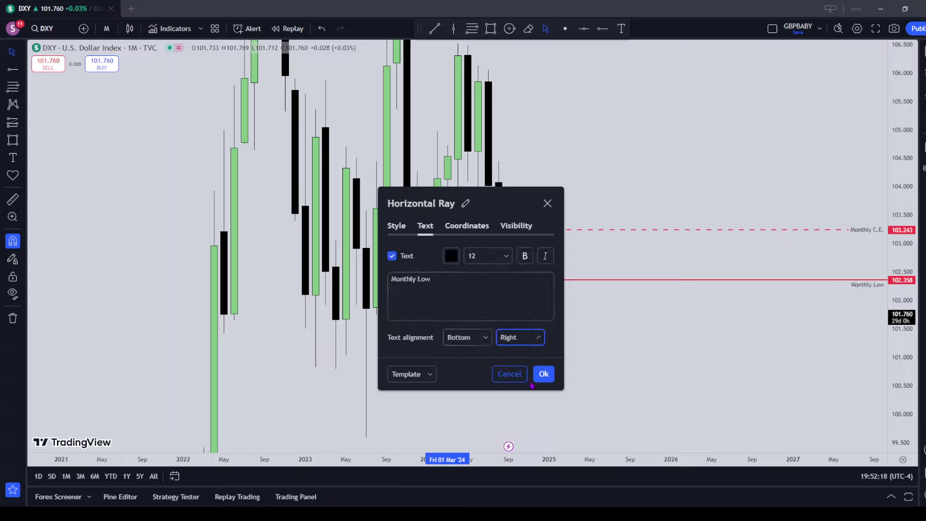
pyautogui.click(482, 338)
pyautogui.click(478, 370)
pyautogui.click(544, 374)
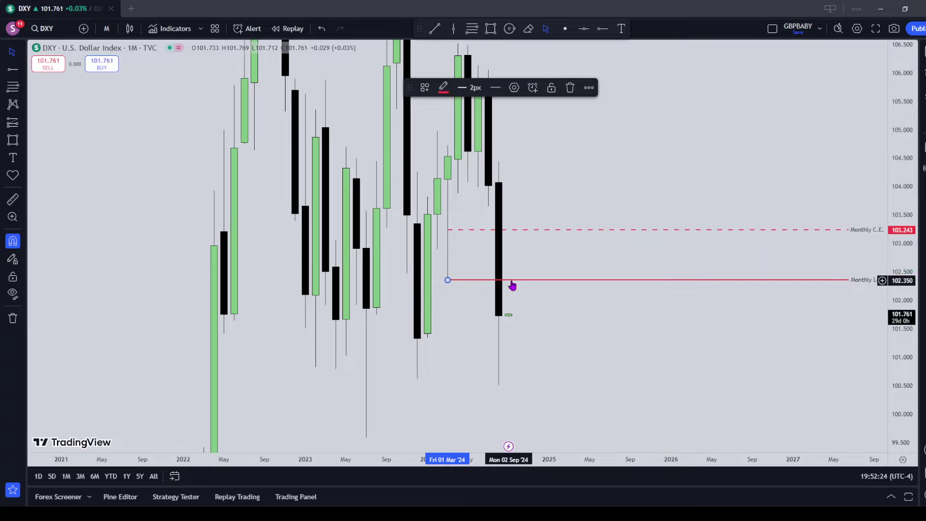
# - Draw a Fibonacci retracement over the March 2024 candle's lower wick, from 102.358 up to 104.126
pyautogui.click(13, 87)
pyautogui.click(448, 280)
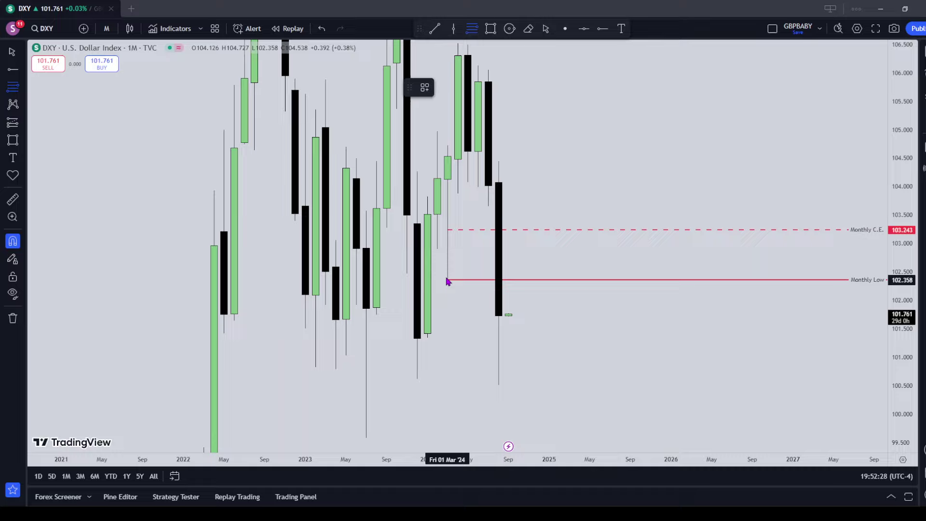
pyautogui.click(448, 179)
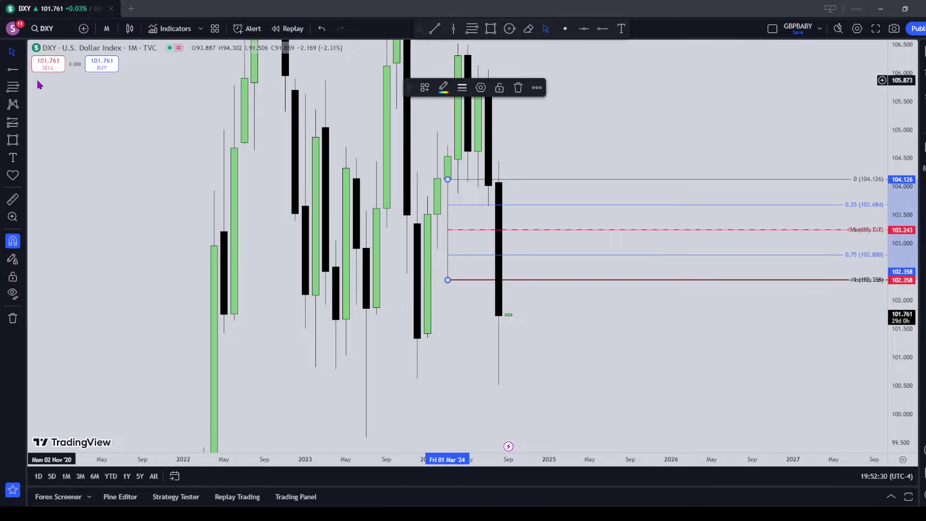
# - Place a horizontal ray on the retracement's 0.75 level, starting at March 2024 at about 102.8
pyautogui.hotkey('alt', 'j')
pyautogui.click(468, 262)
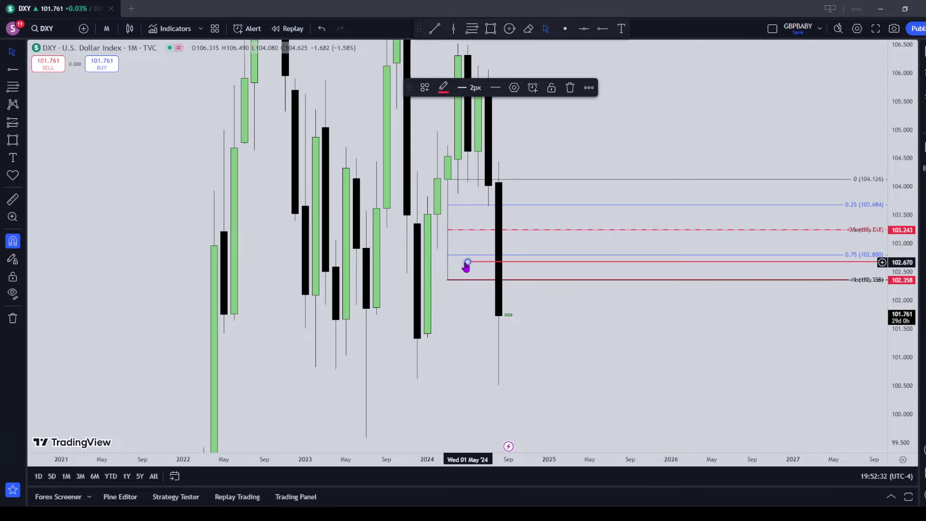
pyautogui.moveTo(466, 265); pyautogui.dragTo(449, 256)
# - Make the 0.75-level ray a 1px dotted line and delete the Fibonacci retracement
pyautogui.click(476, 87)
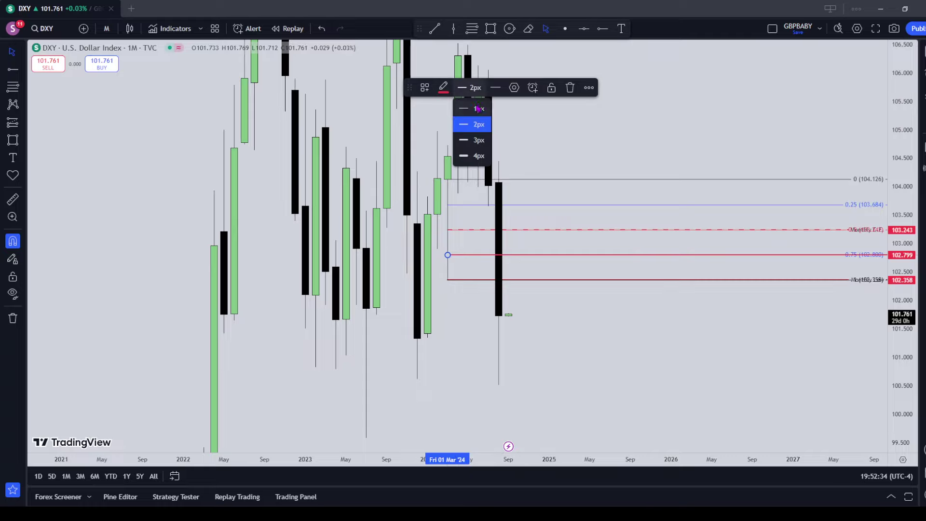
pyautogui.click(478, 109)
pyautogui.click(495, 87)
pyautogui.click(509, 139)
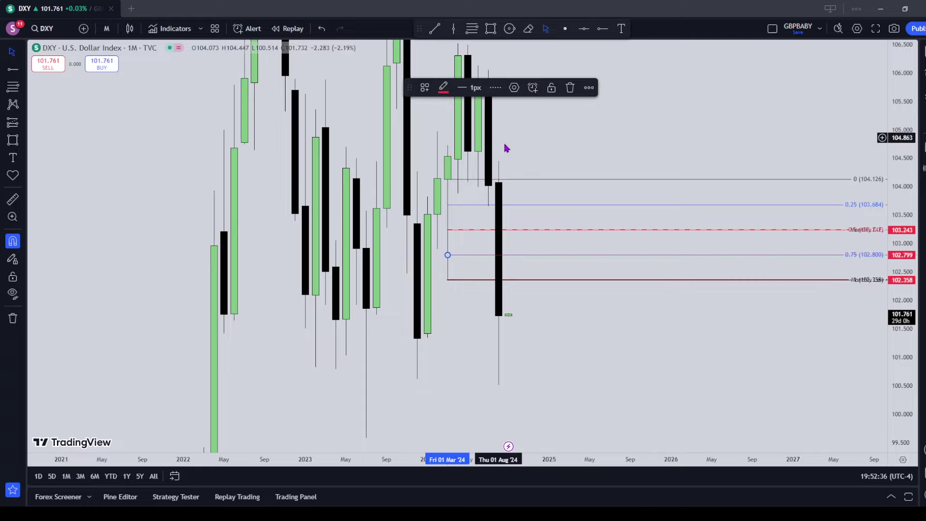
pyautogui.click(533, 209)
pyautogui.press('Delete')
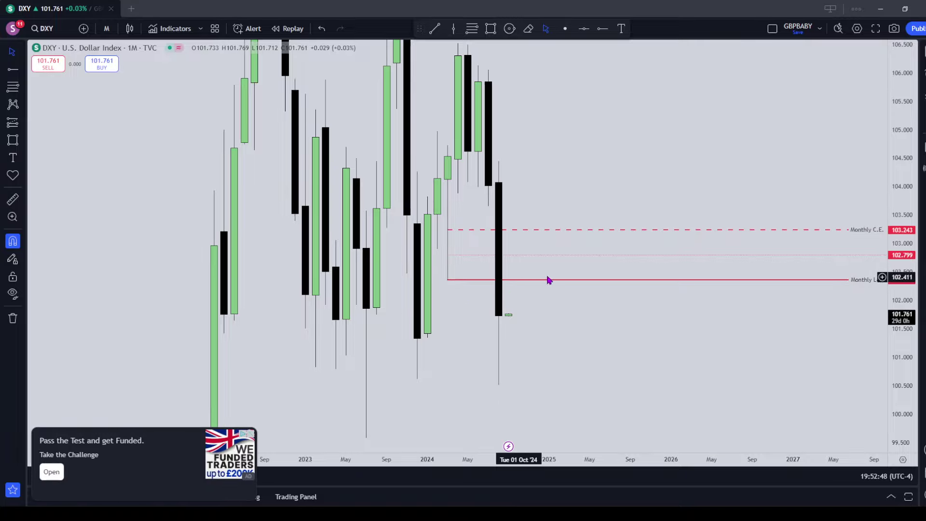
# - Place a horizontal ray at the August 2024 candle's low of 100.514
pyautogui.moveTo(568, 398); pyautogui.dragTo(538, 319)
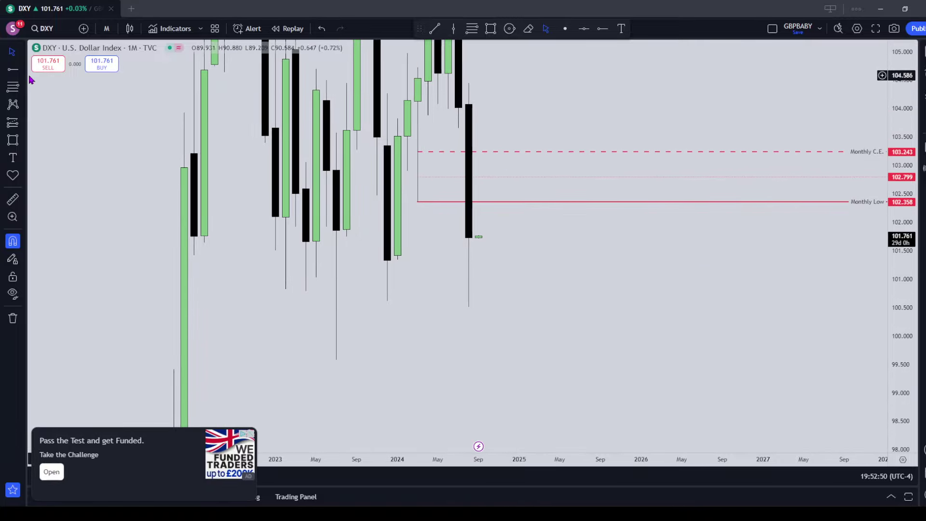
pyautogui.click(15, 69)
pyautogui.click(472, 313)
# - Apply the saved template with the dark red "Sellside Liquidity" label to the August low ray and set its thickness to 2px
pyautogui.click(515, 90)
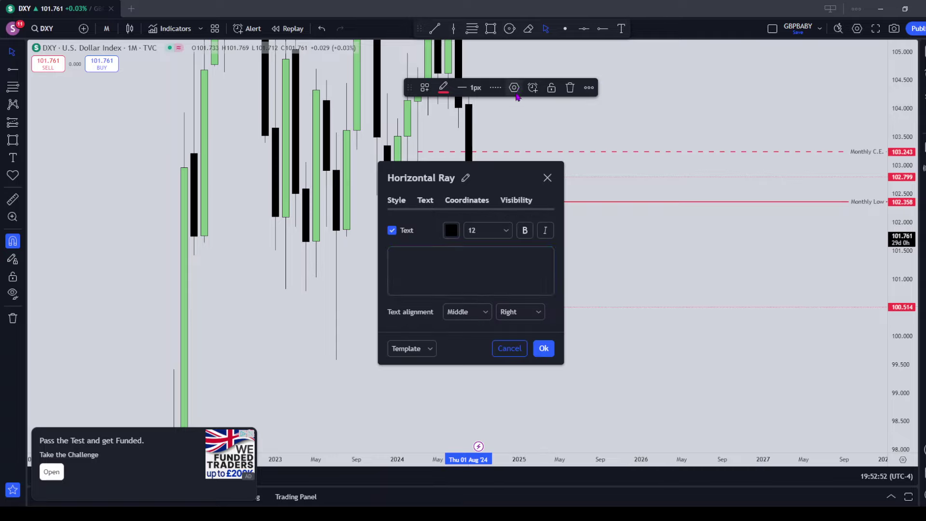
pyautogui.click(412, 349)
pyautogui.click(408, 422)
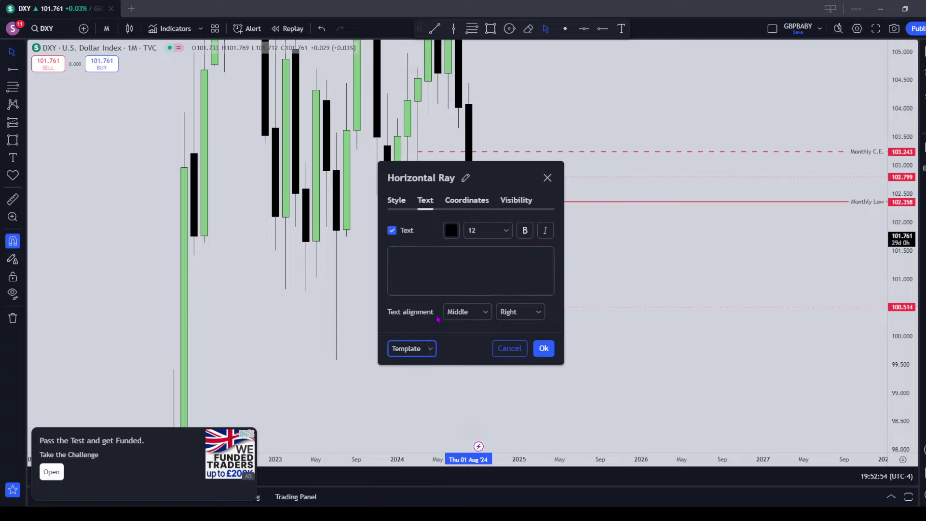
pyautogui.click(404, 202)
pyautogui.click(428, 231)
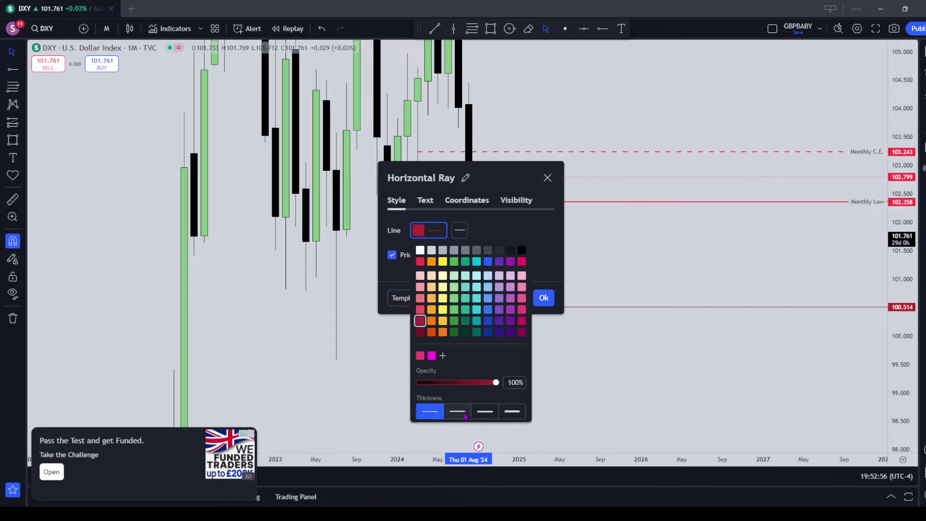
pyautogui.click(457, 412)
pyautogui.click(544, 298)
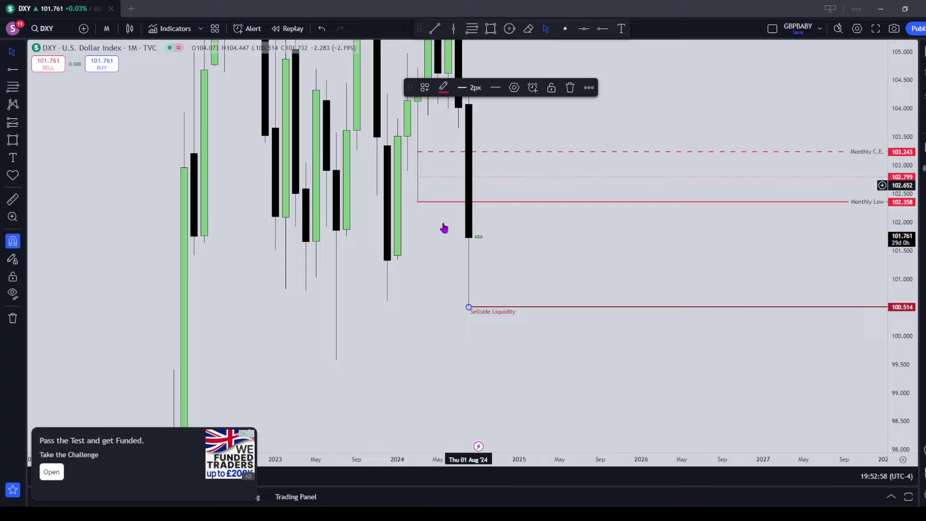
# - Change the "Monthly Low" ray's line colour to blue
pyautogui.moveTo(899, 173); pyautogui.dragTo(899, 150)
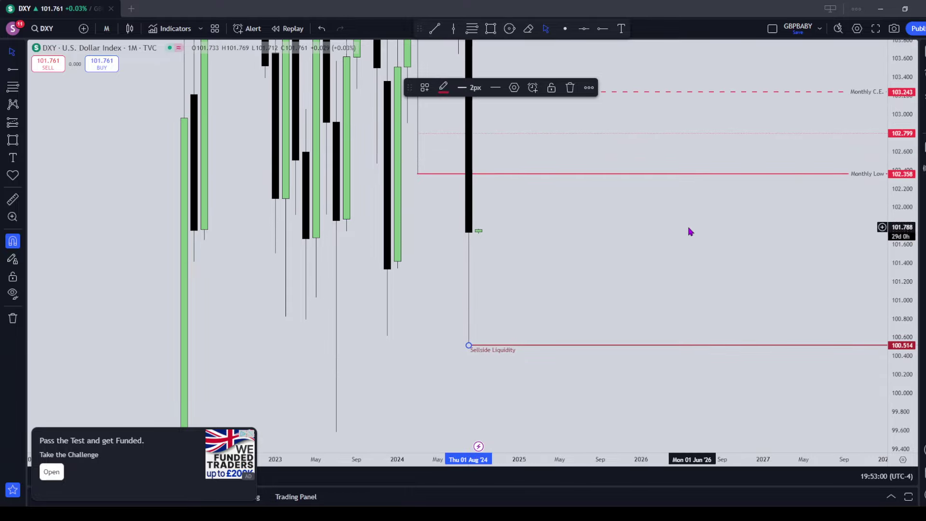
pyautogui.moveTo(506, 116); pyautogui.dragTo(526, 172)
pyautogui.click(531, 227)
pyautogui.click(443, 88)
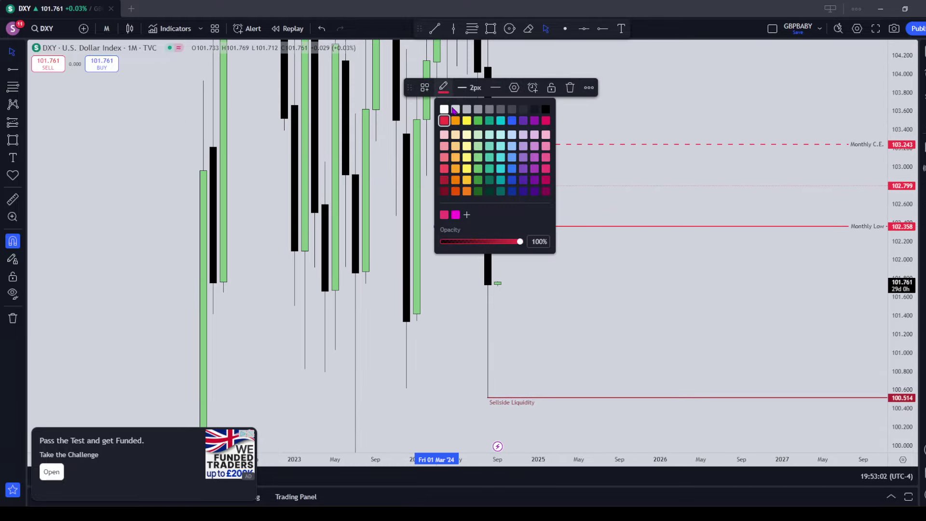
pyautogui.click(512, 121)
# - Recolour the dotted 102.799 ray and the dashed "Monthly C.E." ray blue
pyautogui.click(515, 186)
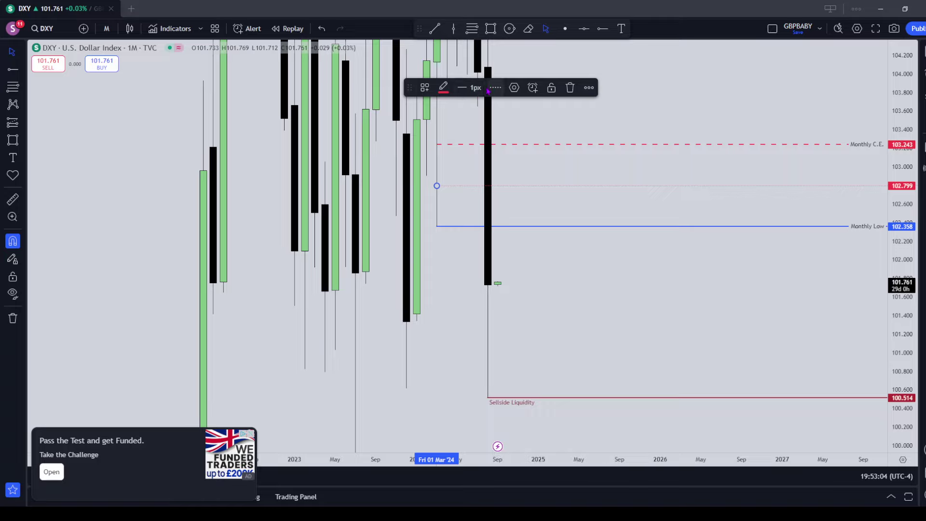
pyautogui.click(496, 87)
pyautogui.click(443, 87)
pyautogui.click(512, 120)
pyautogui.click(524, 144)
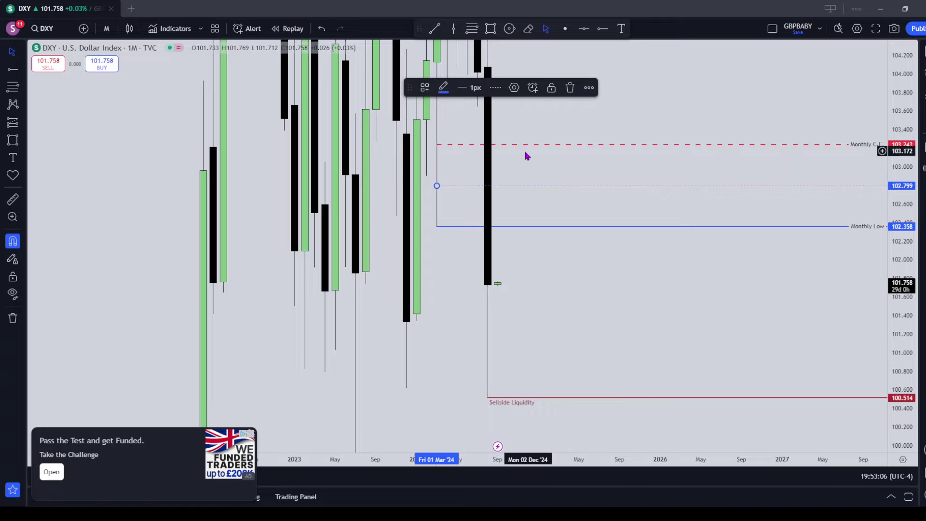
pyautogui.click(444, 88)
pyautogui.click(512, 120)
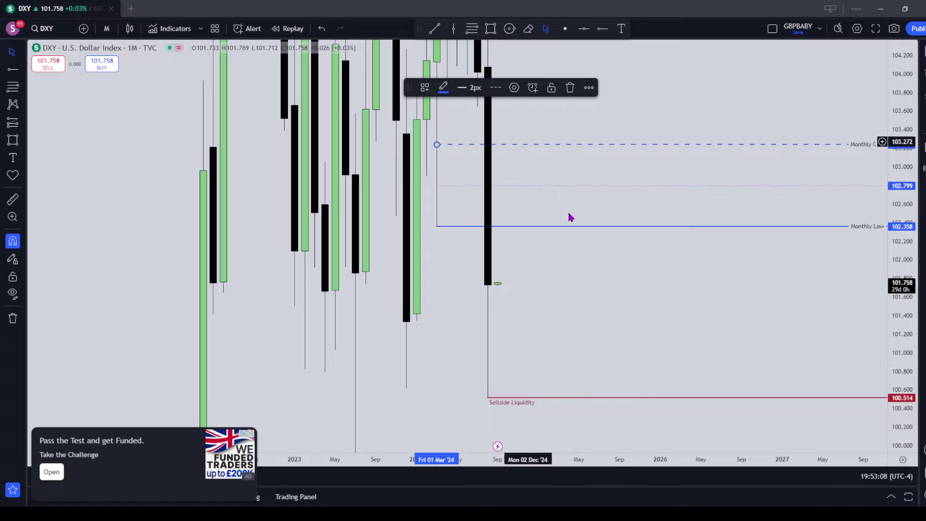
# - Switch the DXY chart to the 1 week interval
pyautogui.click(198, 97)
pyautogui.click(107, 28)
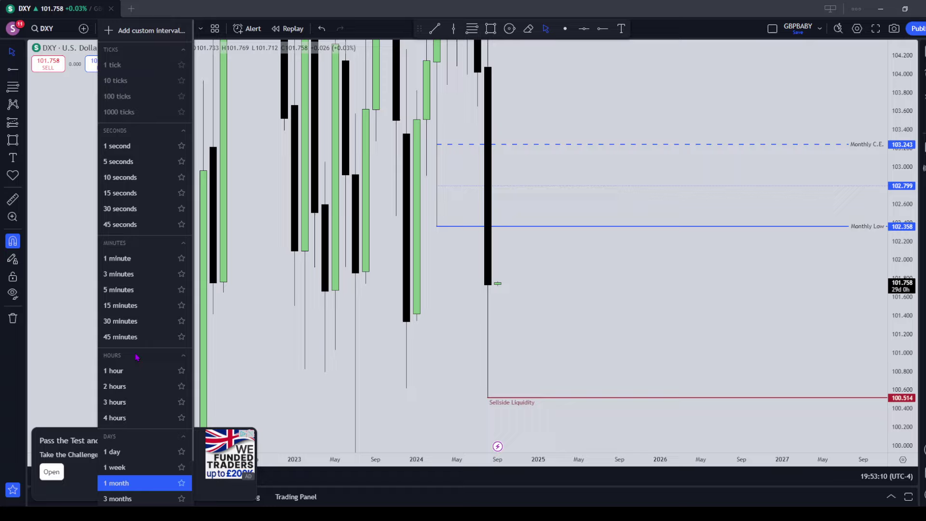
pyautogui.click(121, 466)
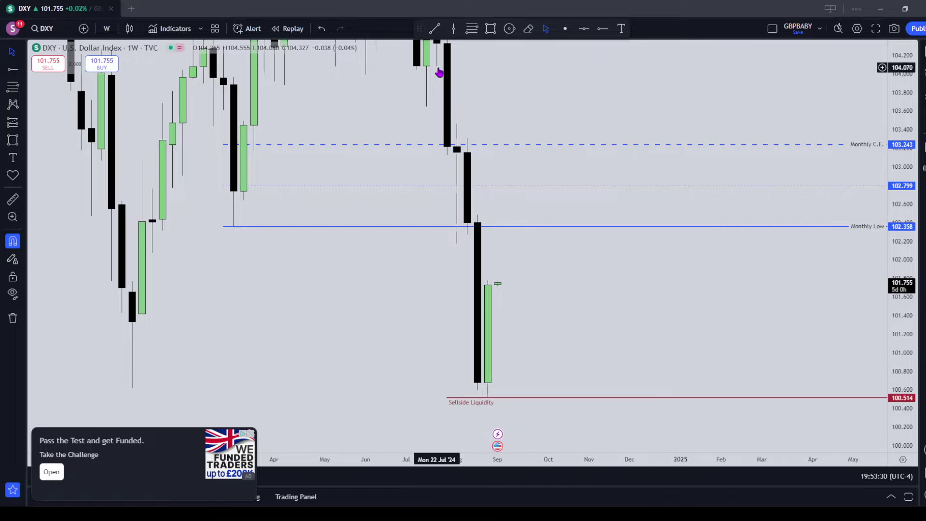
# - Draw a rectangle over the weekly gap below the Monthly Low ray, from 12 Aug 2024 at 102.270 to 7 Oct 2024 at about 101.783
pyautogui.moveTo(899, 164); pyautogui.dragTo(899, 203)
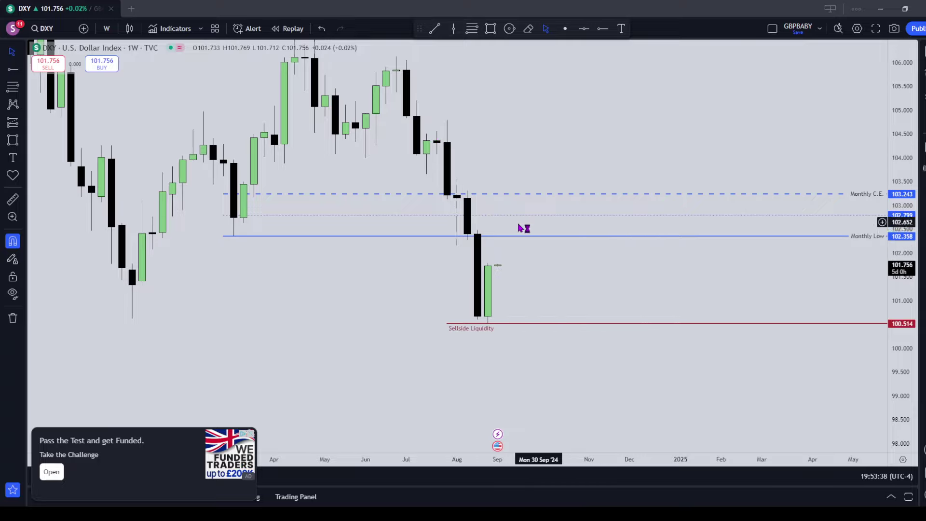
pyautogui.moveTo(899, 304); pyautogui.dragTo(777, 155)
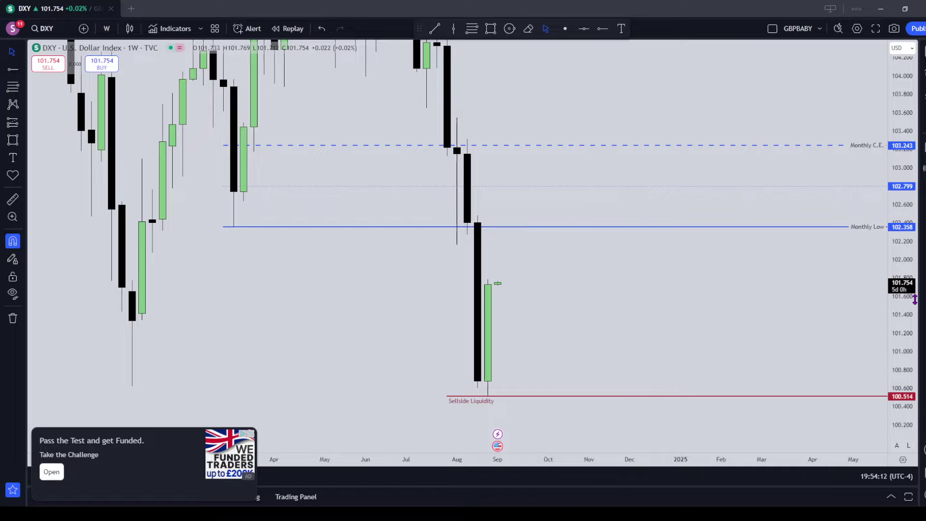
pyautogui.moveTo(915, 299); pyautogui.dragTo(916, 275)
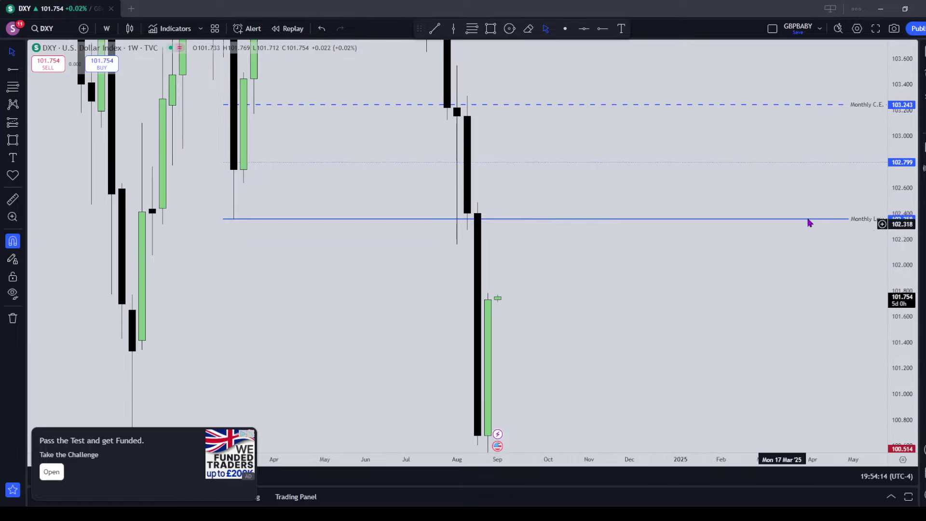
pyautogui.moveTo(902, 212); pyautogui.dragTo(902, 251)
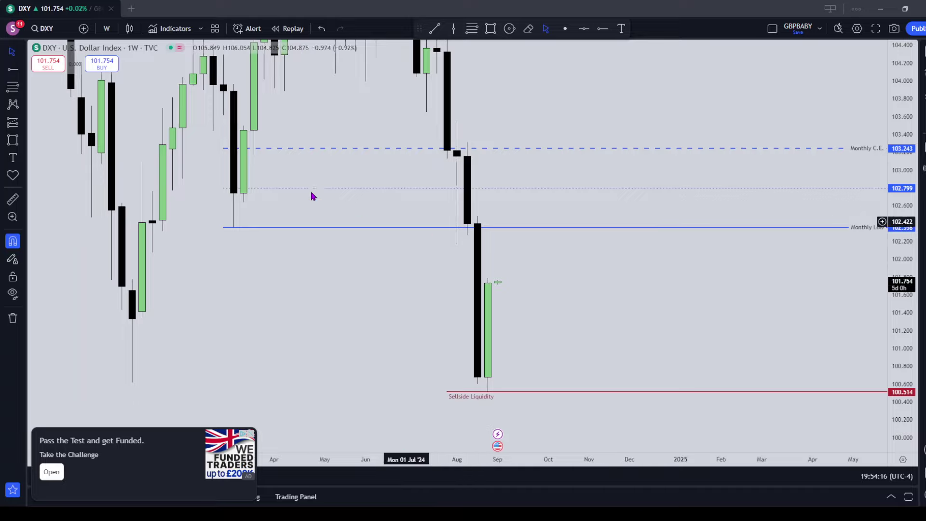
pyautogui.click(12, 140)
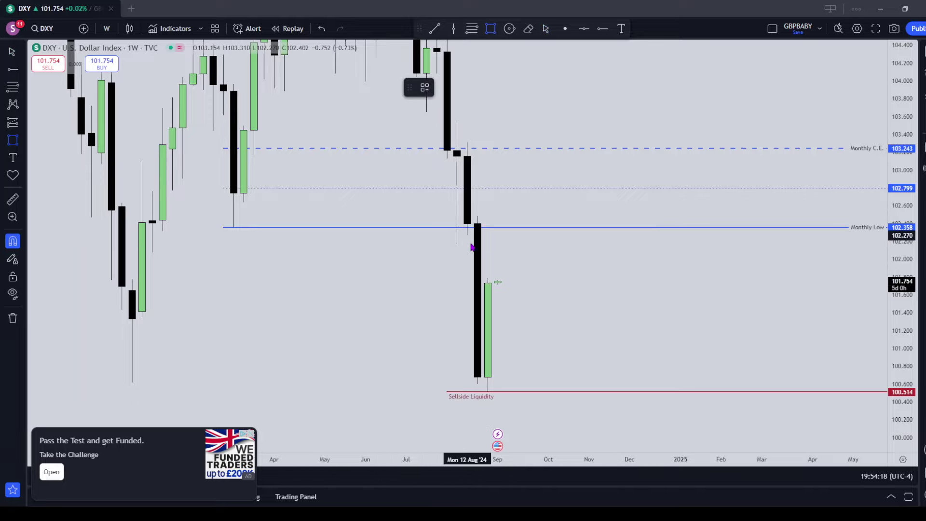
pyautogui.moveTo(467, 235)
pyautogui.mouseDown()
pyautogui.moveTo(488, 278)
pyautogui.moveTo(548, 278)
pyautogui.mouseUp()
# - Label the rectangle "Weekly FVG" and apply its settings
pyautogui.click(534, 87)
pyautogui.click(426, 192)
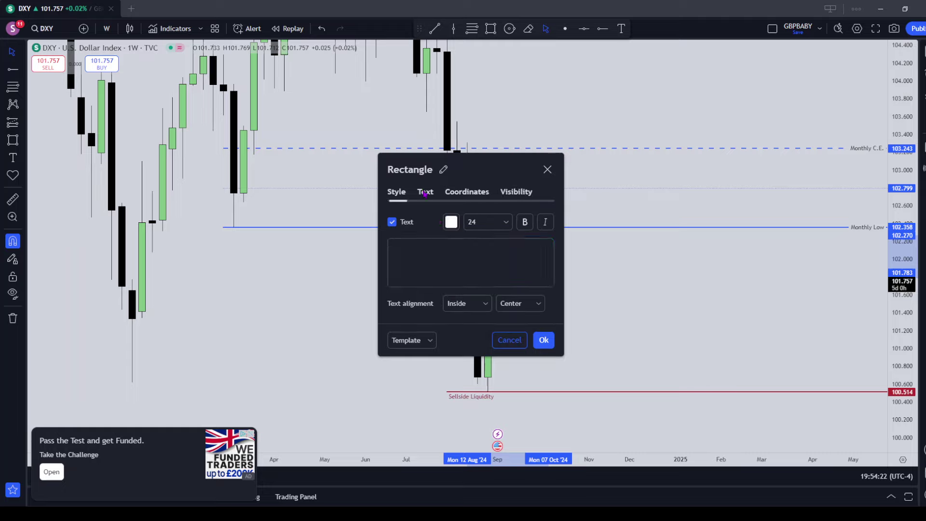
pyautogui.click(439, 248)
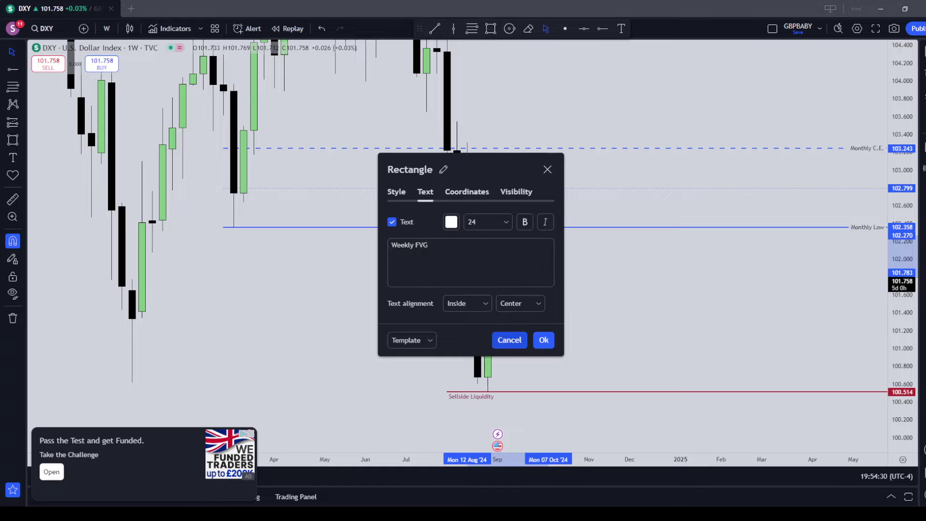
pyautogui.click(544, 341)
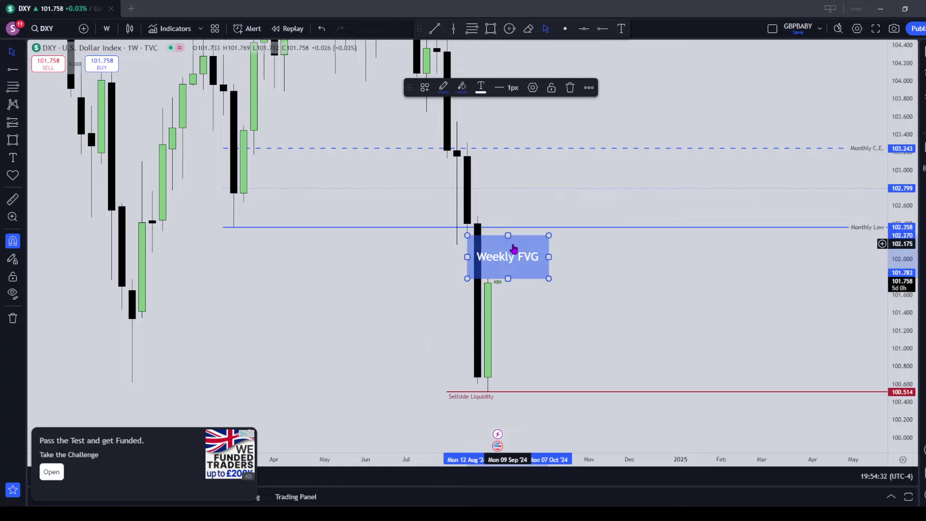
# - Draw a second rectangle over the higher weekly gap, from 5 Aug 2024 at 103.154 to 30 Sep 2024, and select it
pyautogui.click(13, 140)
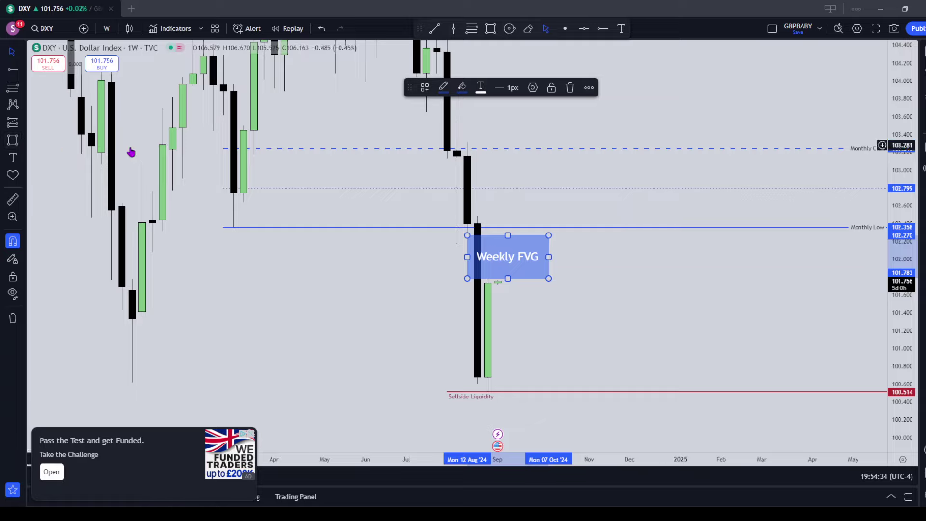
pyautogui.click(457, 155)
pyautogui.click(468, 182)
pyautogui.moveTo(470, 192); pyautogui.dragTo(510, 195)
pyautogui.click(471, 188)
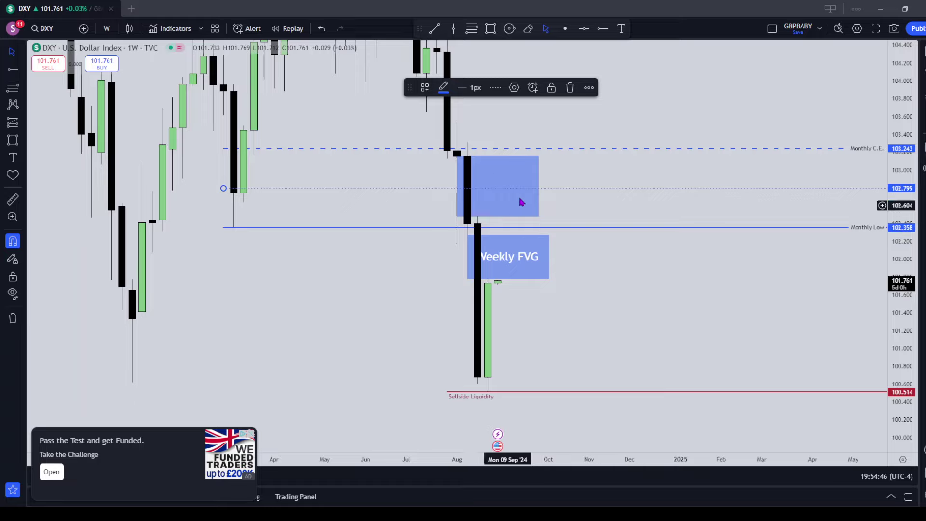
pyautogui.click(538, 210)
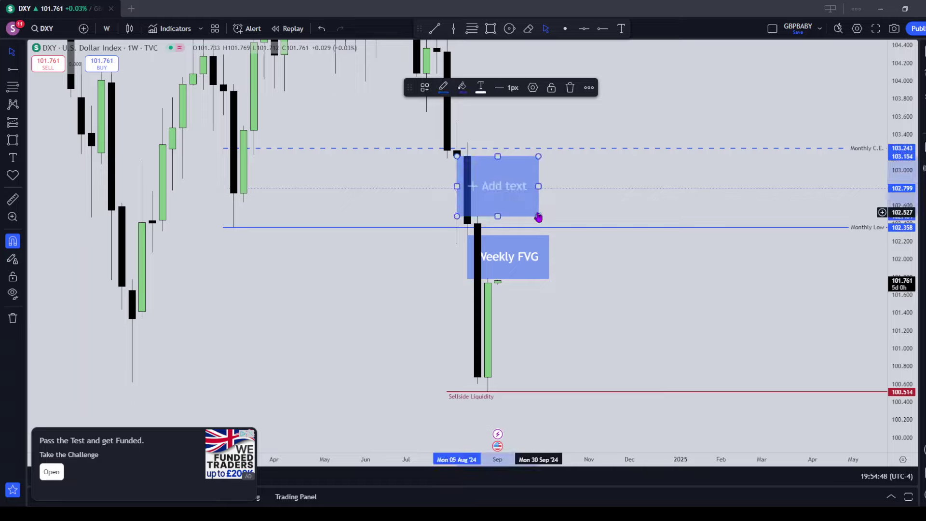
# - Delete the second rectangle and draw a Fib retracement over the 5 Aug 2024 candle's lower wick, from 102.160 to 103.154
pyautogui.press('Delete')
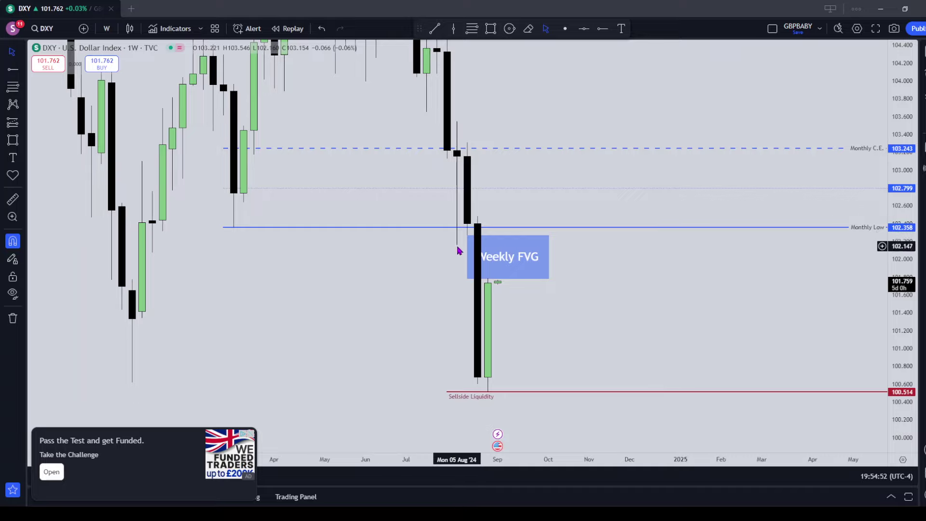
pyautogui.click(13, 86)
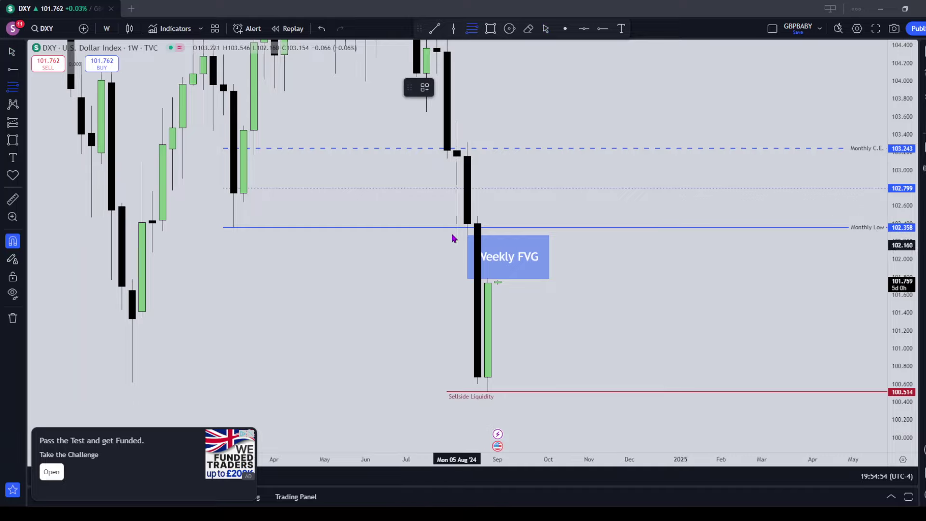
pyautogui.click(457, 244)
pyautogui.click(458, 169)
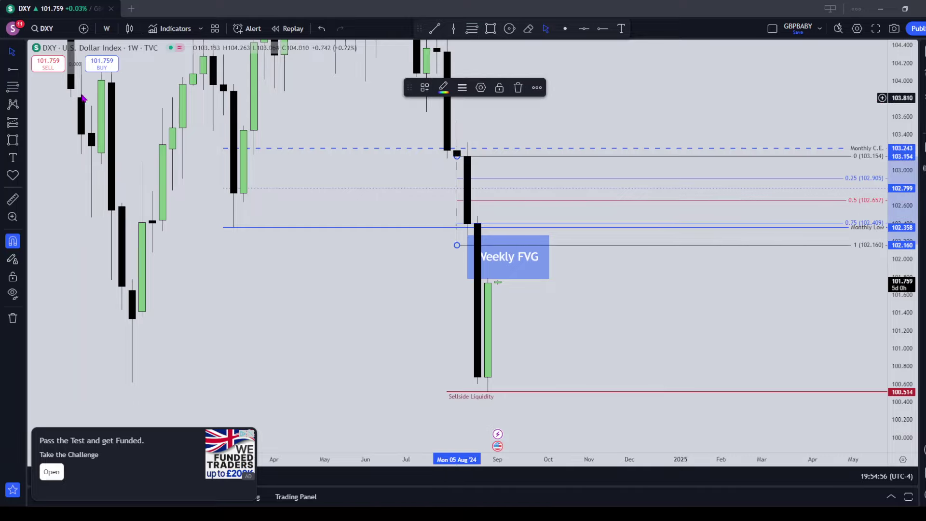
# - Place a horizontal ray from the 5 Aug 2024 candle at the Fib's 0.5 level, 102.659
pyautogui.click(13, 70)
pyautogui.click(481, 209)
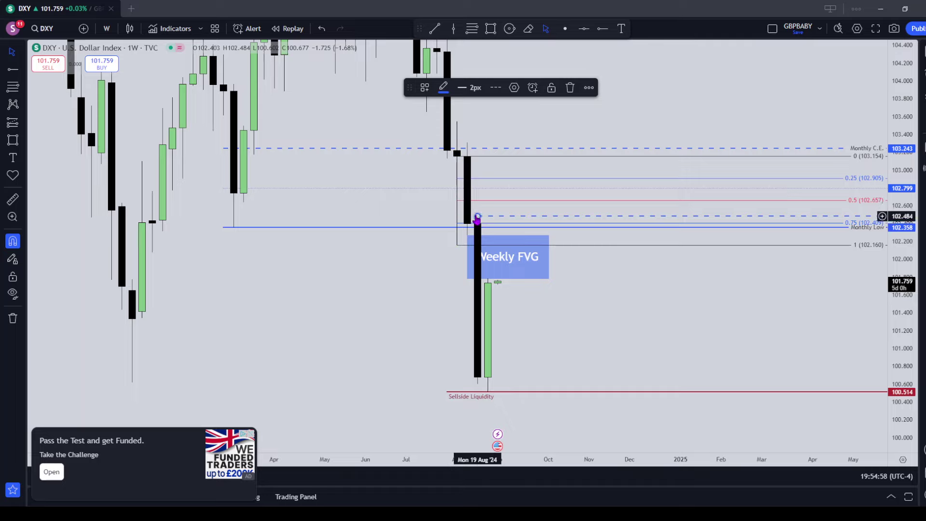
pyautogui.moveTo(480, 215); pyautogui.dragTo(461, 206)
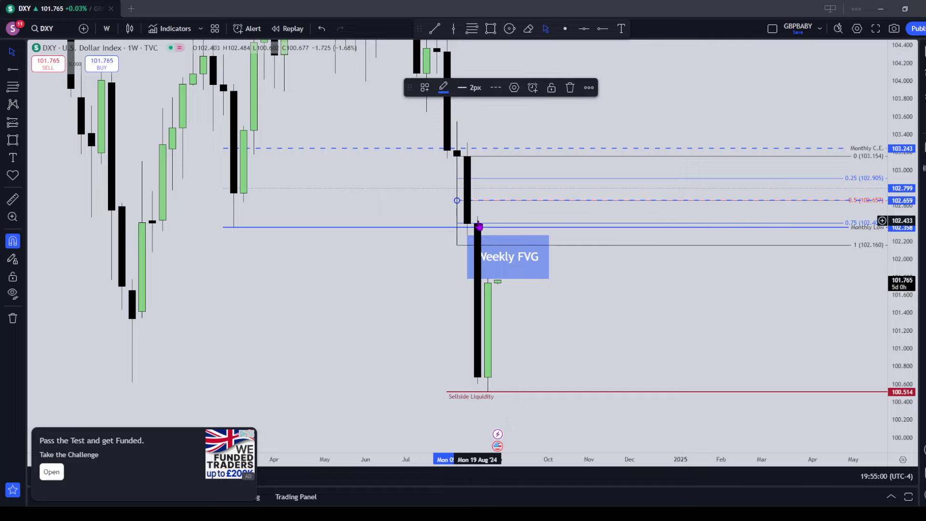
# - Change the 102.659 ray's line style to solid and apply its settings
pyautogui.click(514, 89)
pyautogui.click(428, 349)
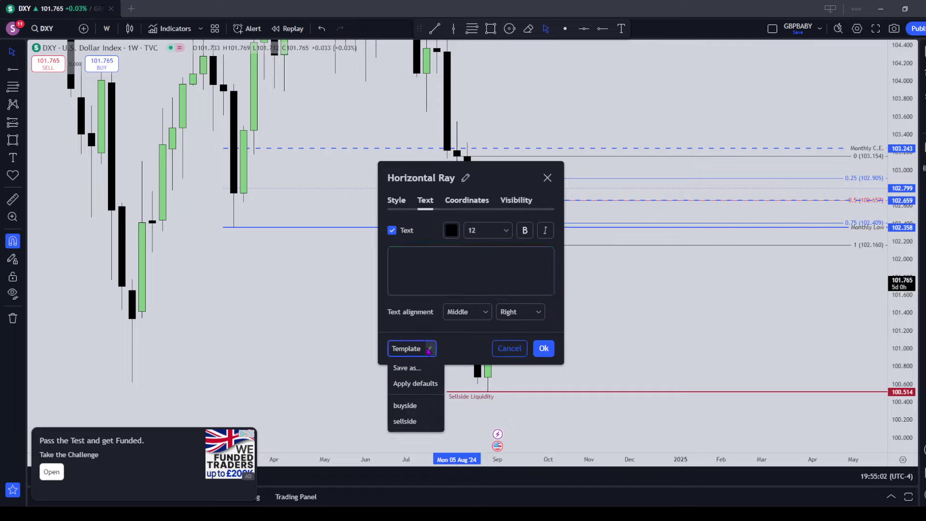
pyautogui.click(396, 201)
pyautogui.click(429, 232)
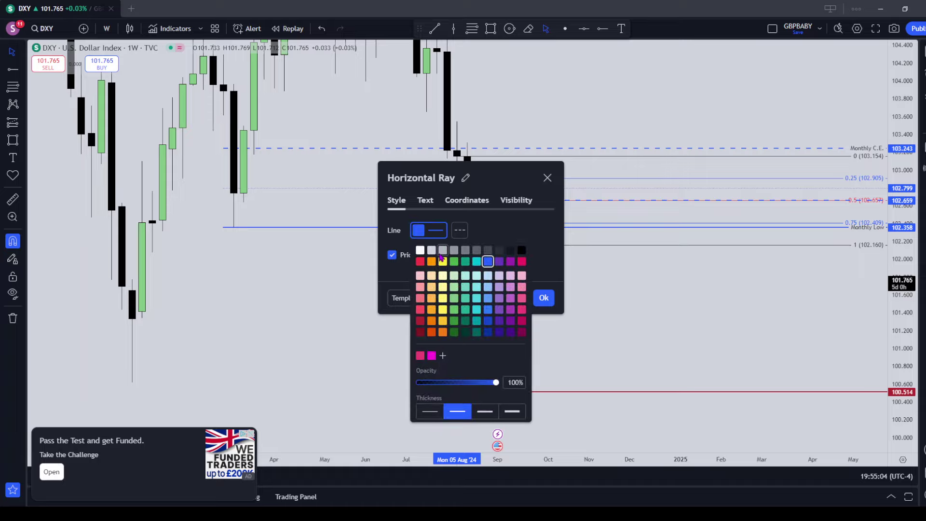
pyautogui.click(460, 231)
pyautogui.click(472, 249)
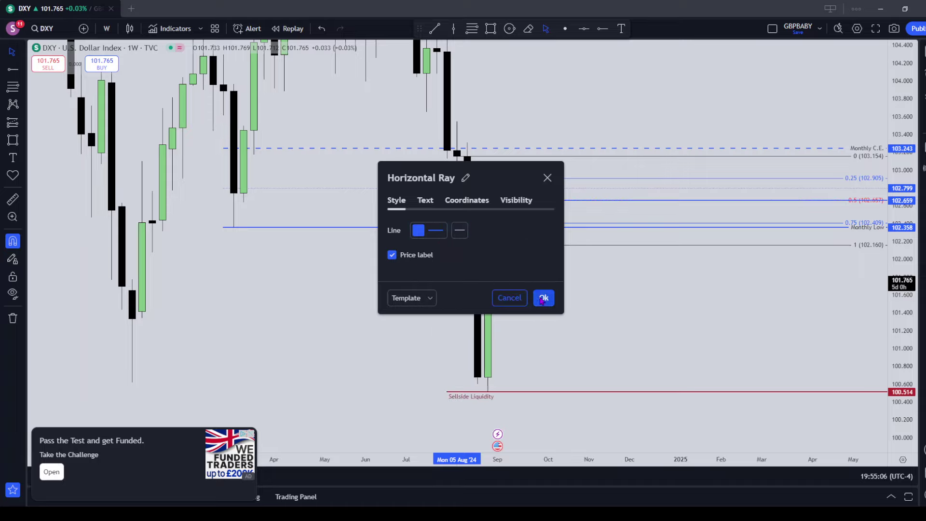
pyautogui.click(543, 298)
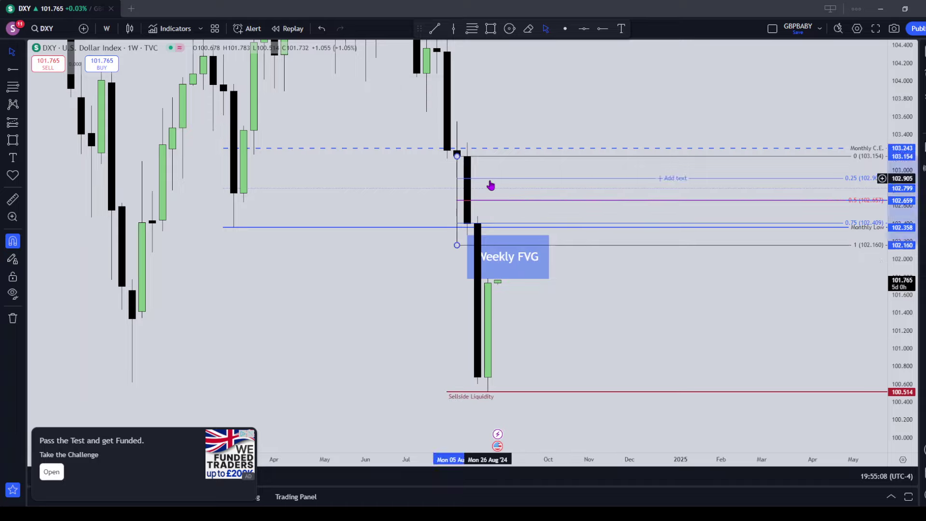
# - Remove the Fib retracement and label the 102.659 ray "Weekly C.E."
pyautogui.doubleClick(490, 201)
pyautogui.click(425, 226)
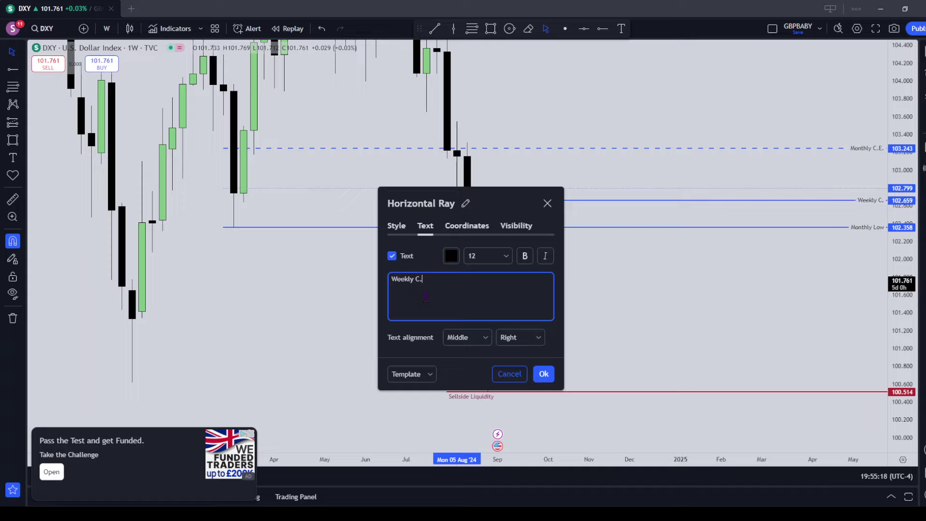
pyautogui.click(553, 375)
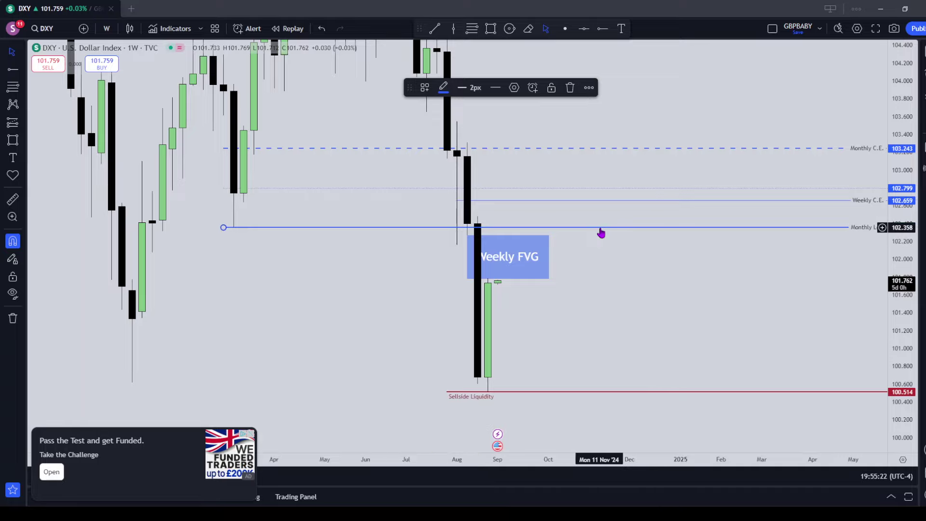
# - Switch the DXY chart to the 1 day interval
pyautogui.click(621, 266)
pyautogui.moveTo(886, 213); pyautogui.dragTo(884, 180)
pyautogui.moveTo(751, 298); pyautogui.dragTo(746, 263)
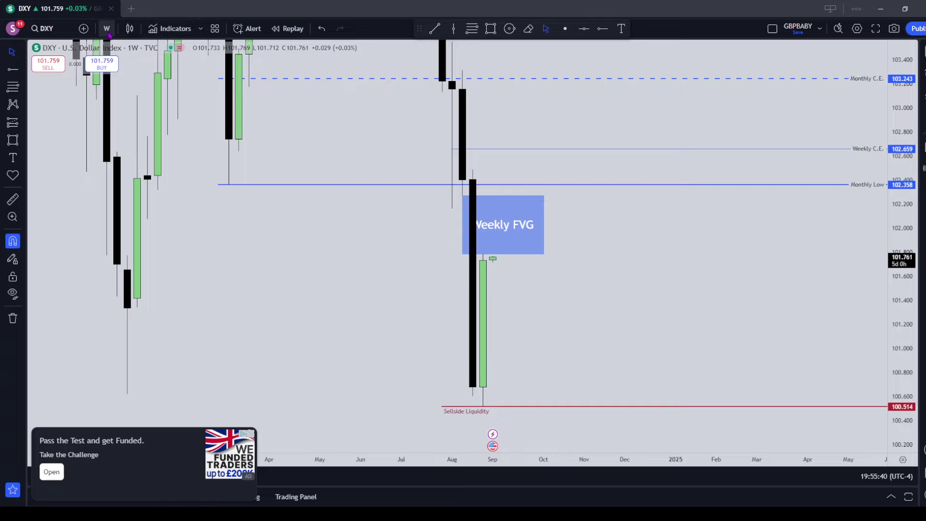
pyautogui.click(107, 28)
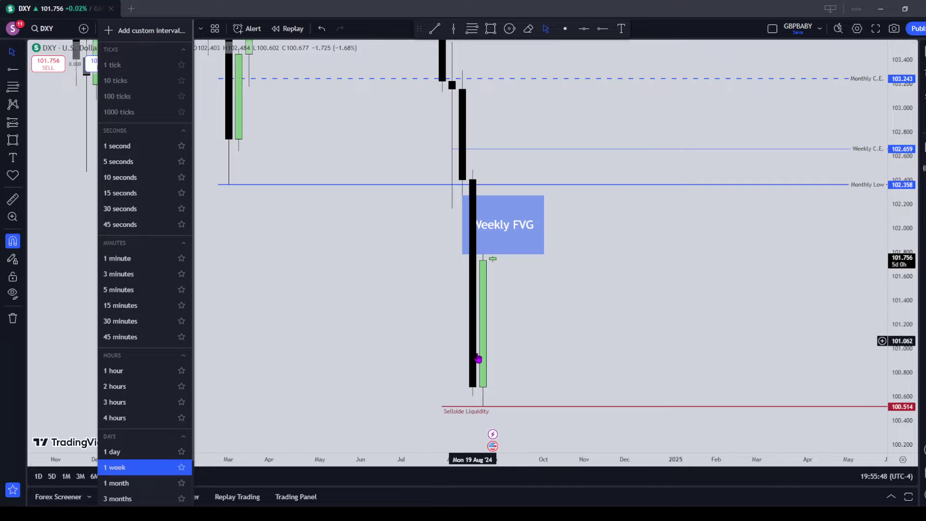
pyautogui.click(127, 452)
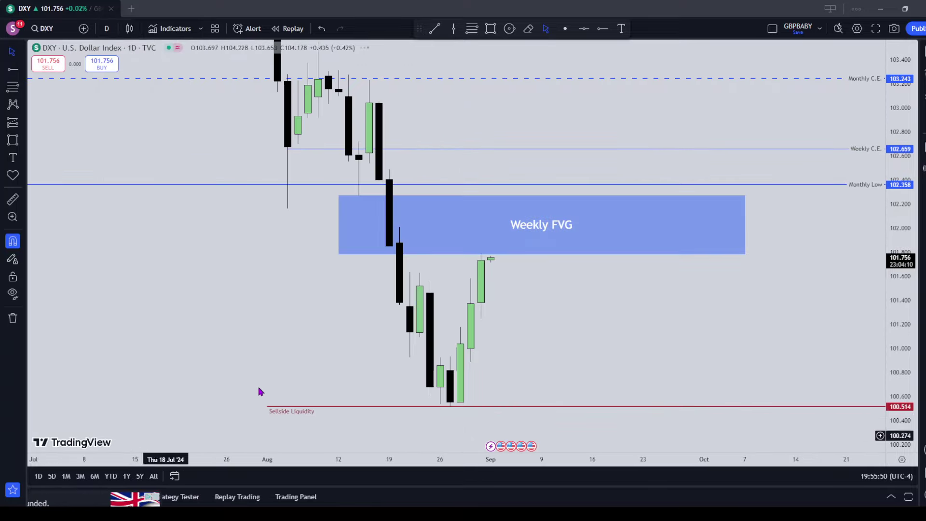
# - Draw a rectangle below the Weekly FVG box, from 22 Aug 2024 at 101.519 to 16 Sep 2024 at 101.133
pyautogui.moveTo(892, 258); pyautogui.dragTo(892, 272)
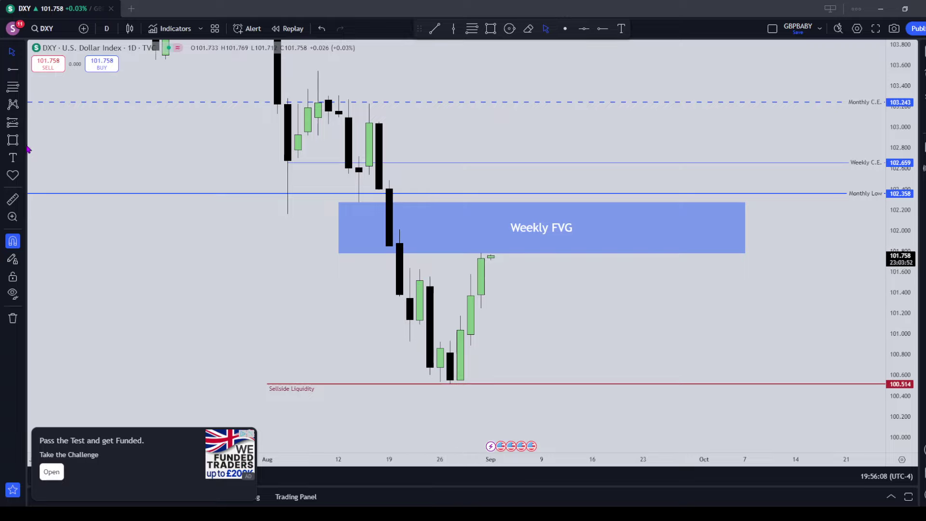
pyautogui.click(12, 140)
pyautogui.moveTo(419, 281)
pyautogui.mouseDown()
pyautogui.moveTo(422, 319)
pyautogui.moveTo(593, 320)
pyautogui.mouseUp()
# - Set the new rectangle's fill and border colours to purple
pyautogui.click(461, 88)
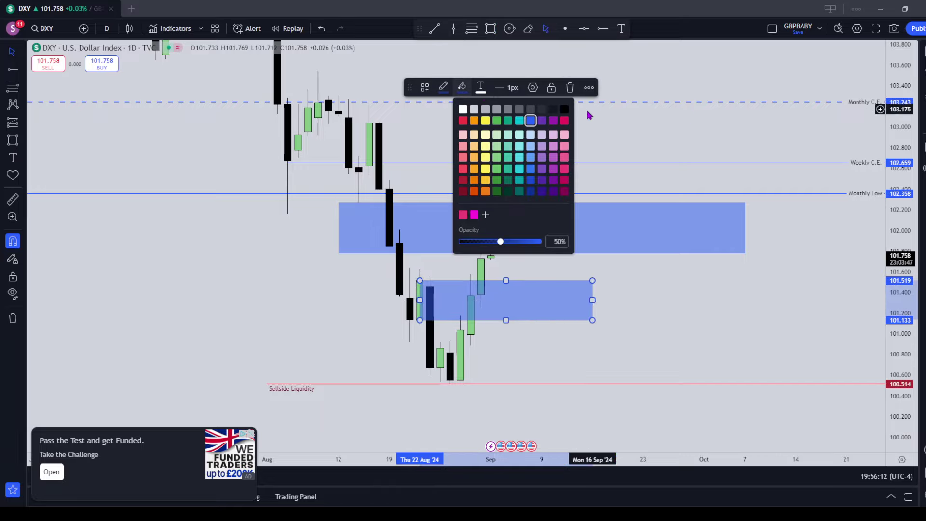
pyautogui.click(554, 121)
pyautogui.click(443, 87)
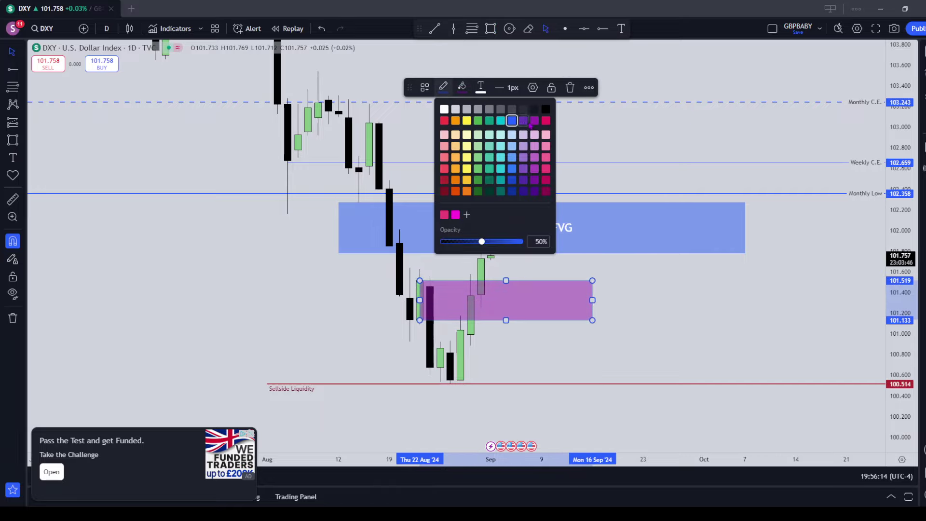
pyautogui.click(531, 121)
# - Label the purple rectangle "d +breaker" and apply its settings
pyautogui.click(533, 87)
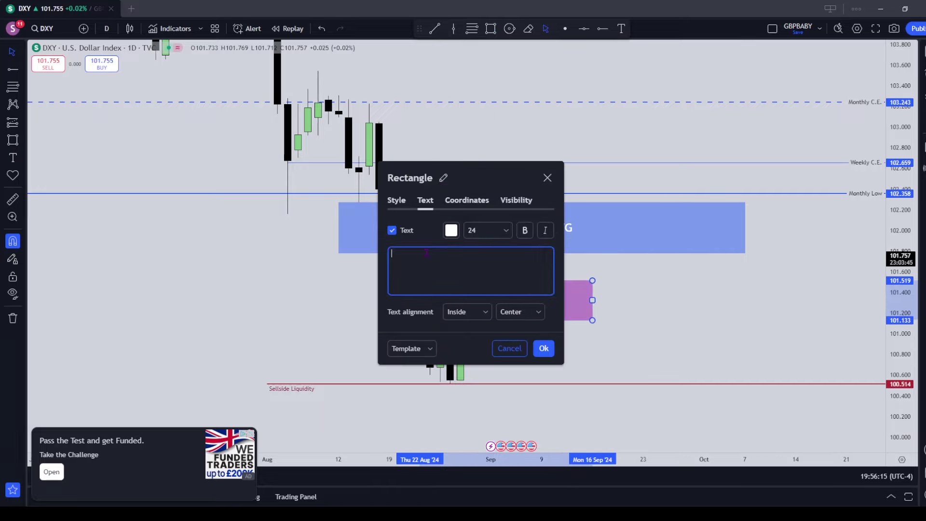
pyautogui.click(423, 204)
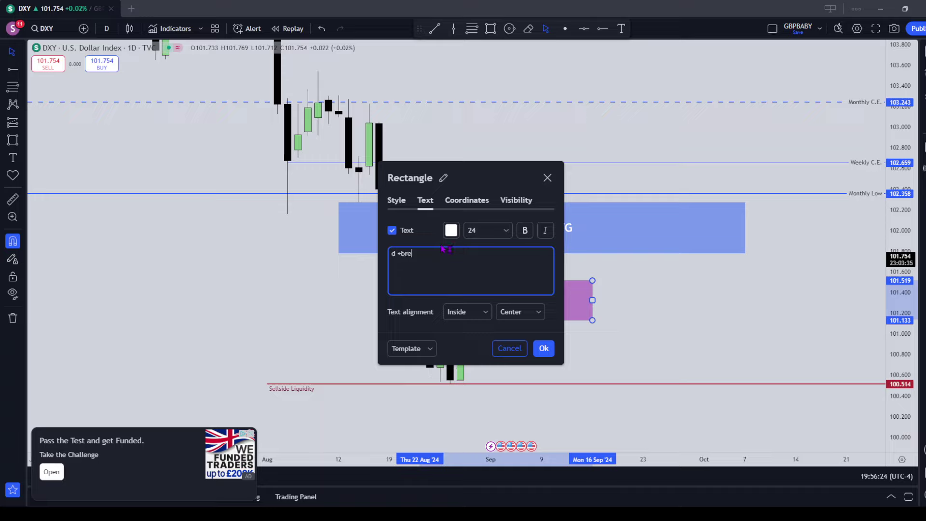
pyautogui.click(544, 350)
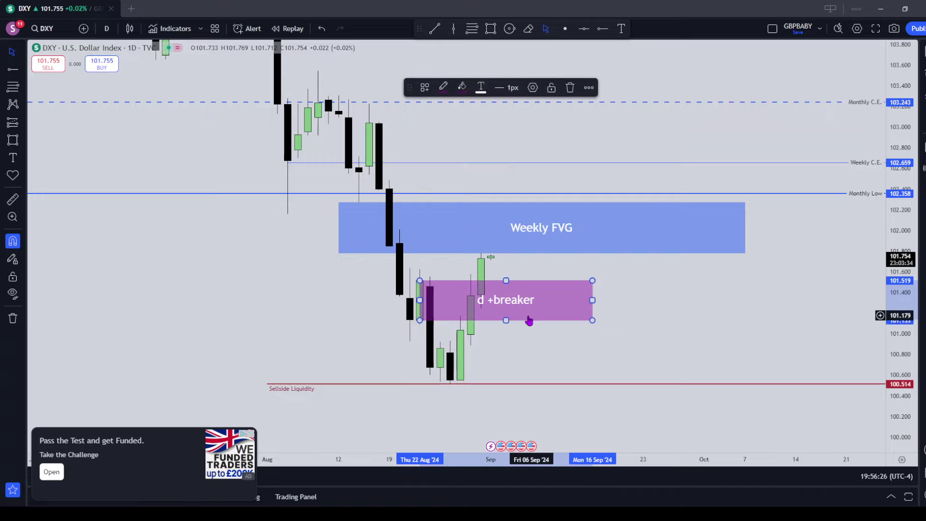
# - Recolour the "d +breaker" rectangle's fill and border red
pyautogui.click(461, 87)
pyautogui.click(462, 120)
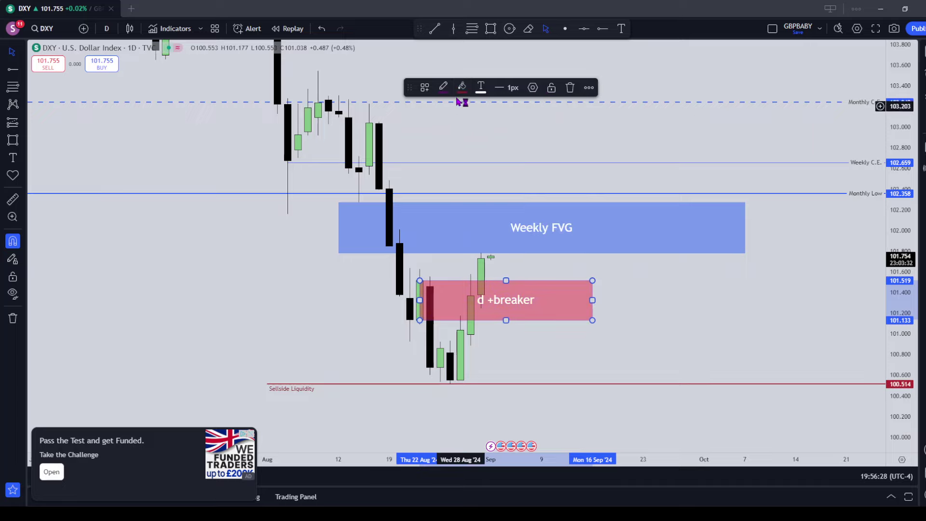
pyautogui.click(444, 87)
pyautogui.click(565, 271)
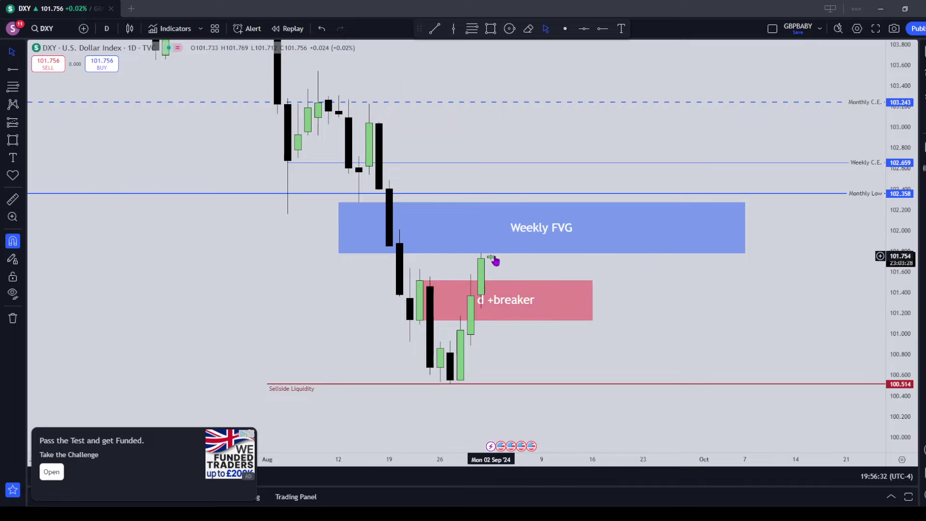
# - Give the "d +breaker" rectangle a black dashed middle line and apply the style
pyautogui.doubleClick(514, 292)
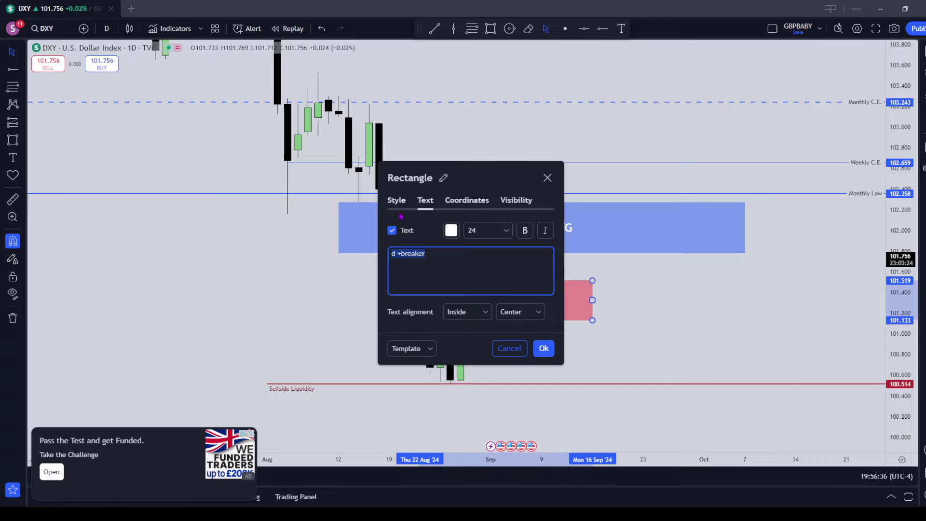
pyautogui.click(397, 202)
pyautogui.click(478, 258)
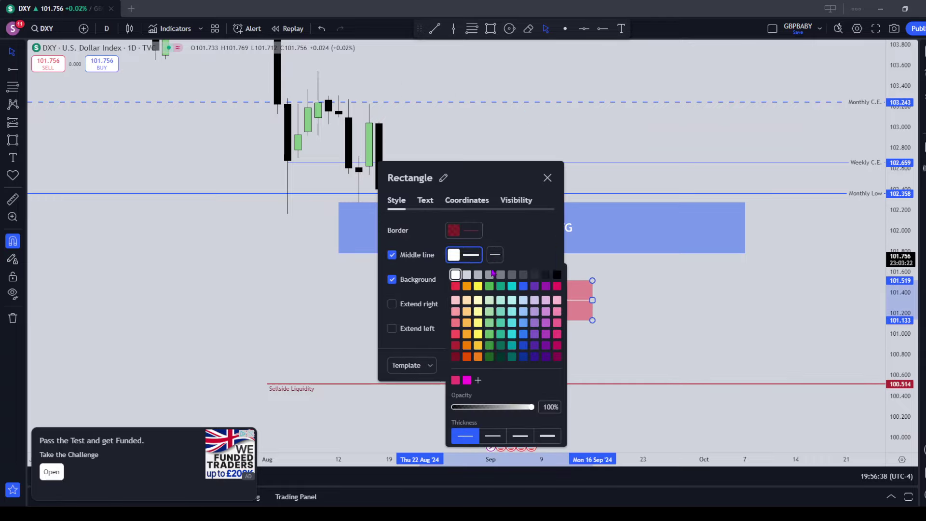
pyautogui.click(495, 255)
pyautogui.click(507, 289)
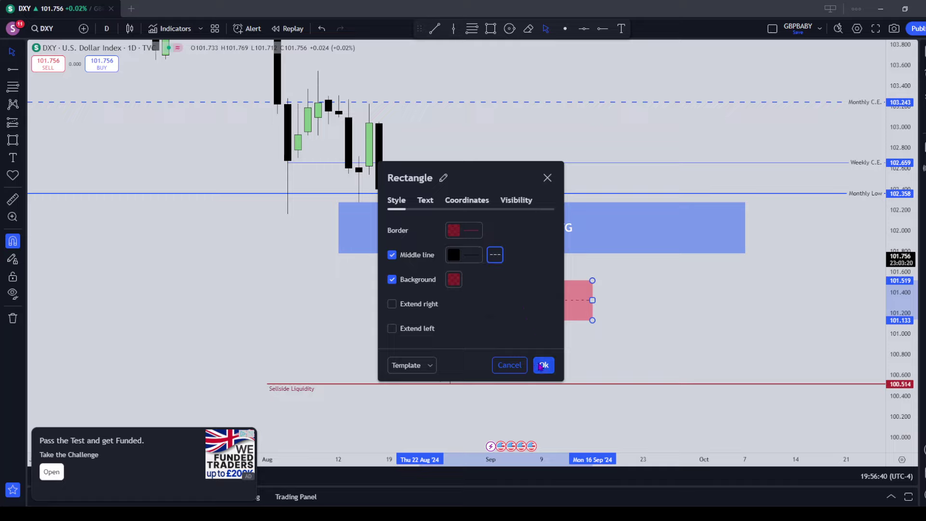
pyautogui.click(544, 364)
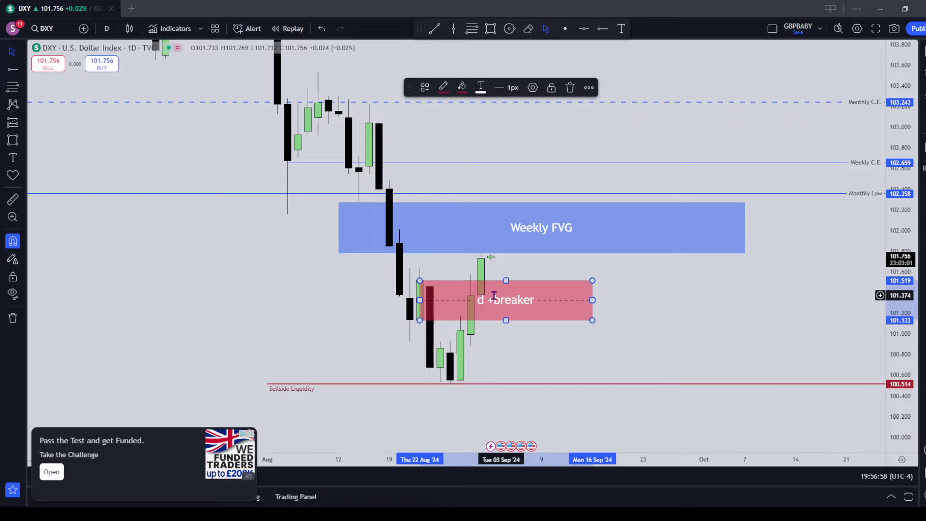
pyautogui.click(476, 314)
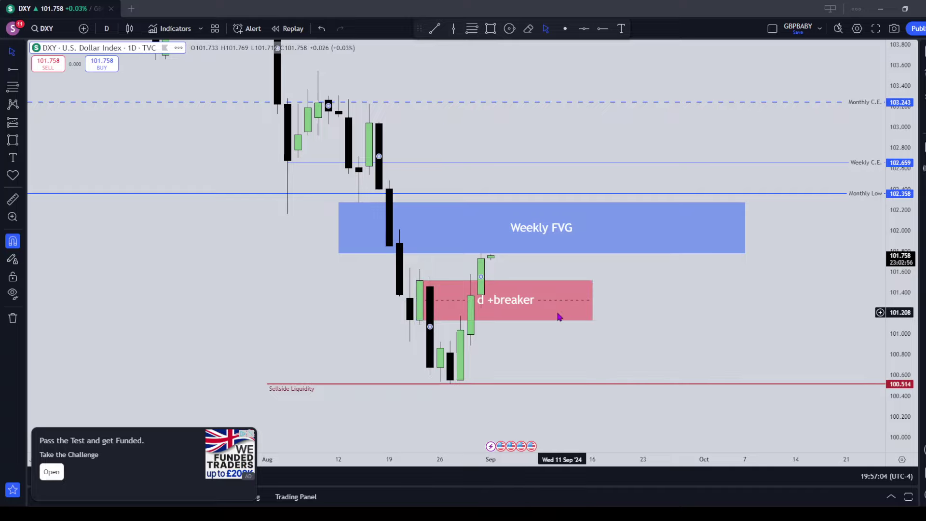
pyautogui.click(544, 210)
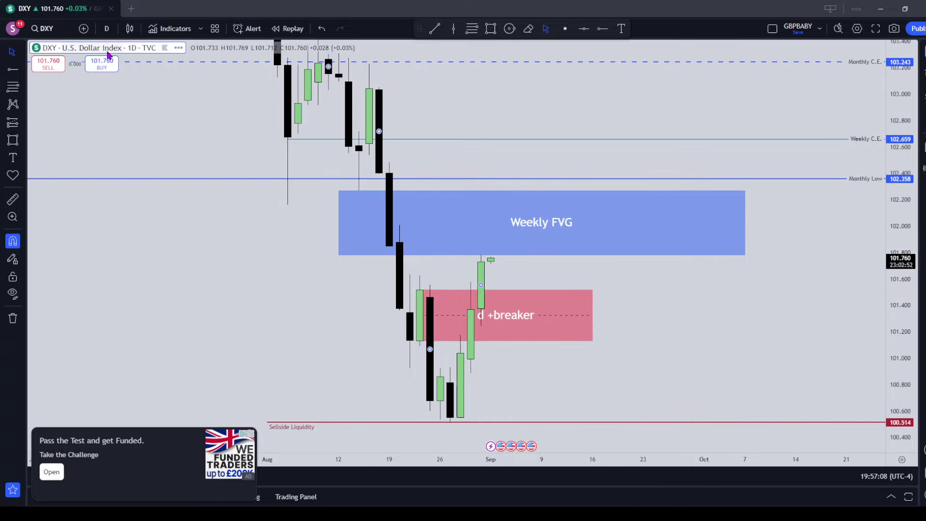
pyautogui.click(376, 187)
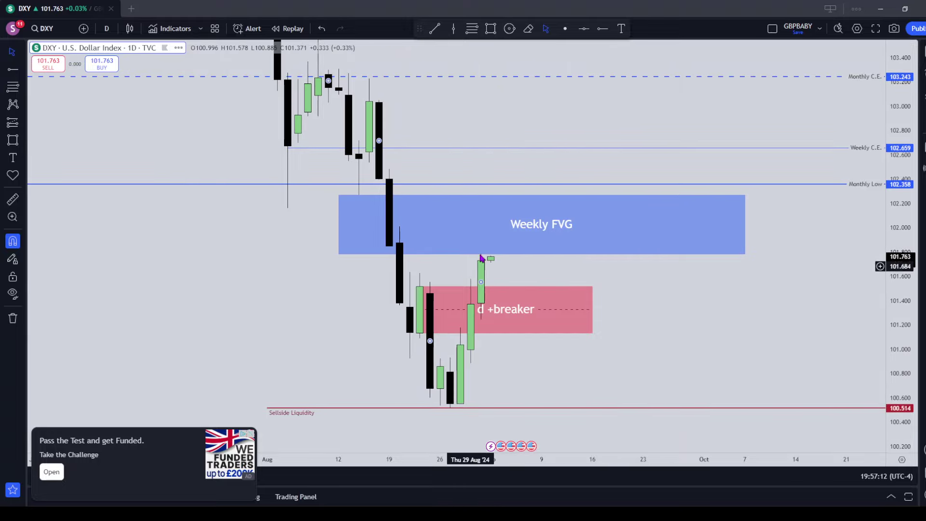
# - Extend the "d +breaker" rectangle's end date to 18 Sep 2024
pyautogui.click(478, 297)
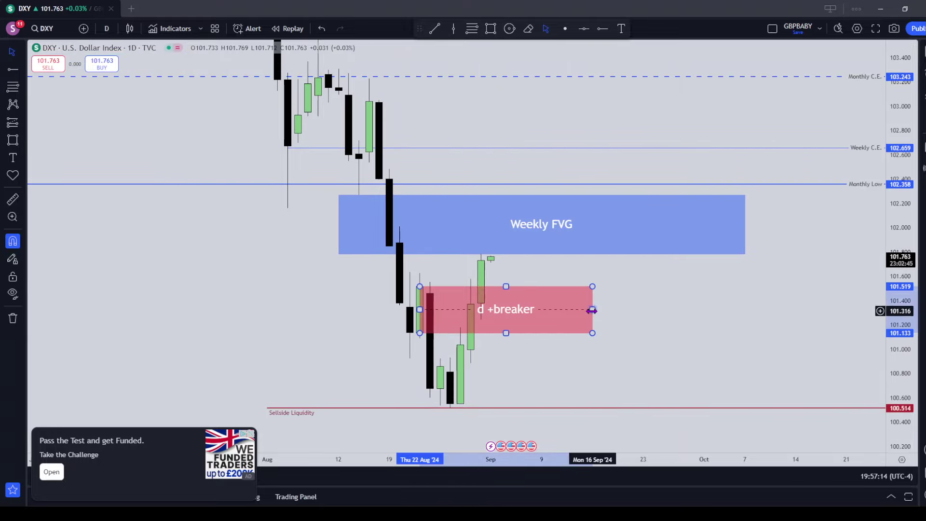
pyautogui.moveTo(592, 310); pyautogui.dragTo(613, 310)
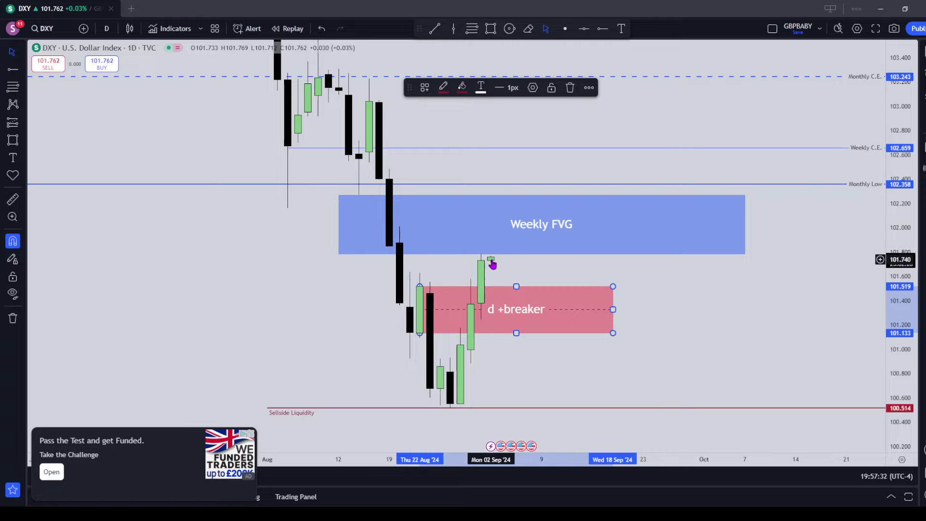
# - Switch the DXY chart to the 4 hours interval
pyautogui.click(107, 28)
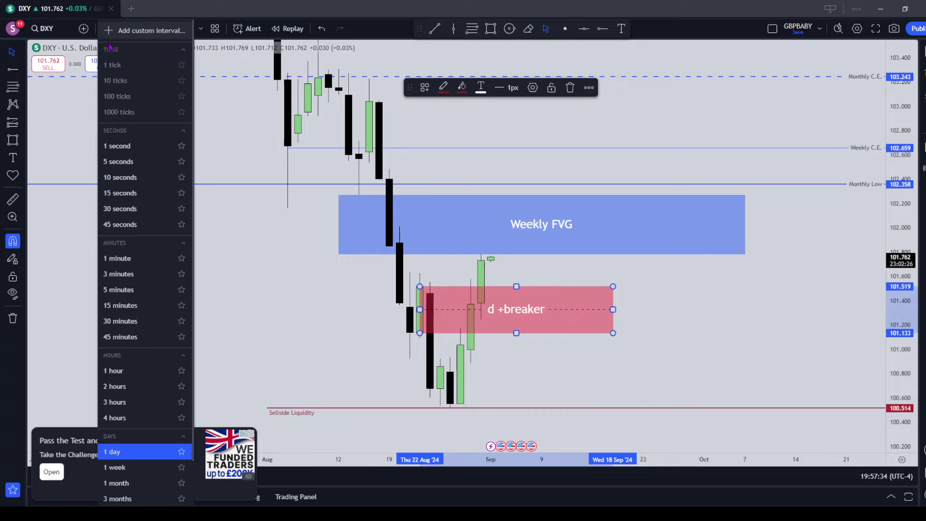
pyautogui.click(139, 424)
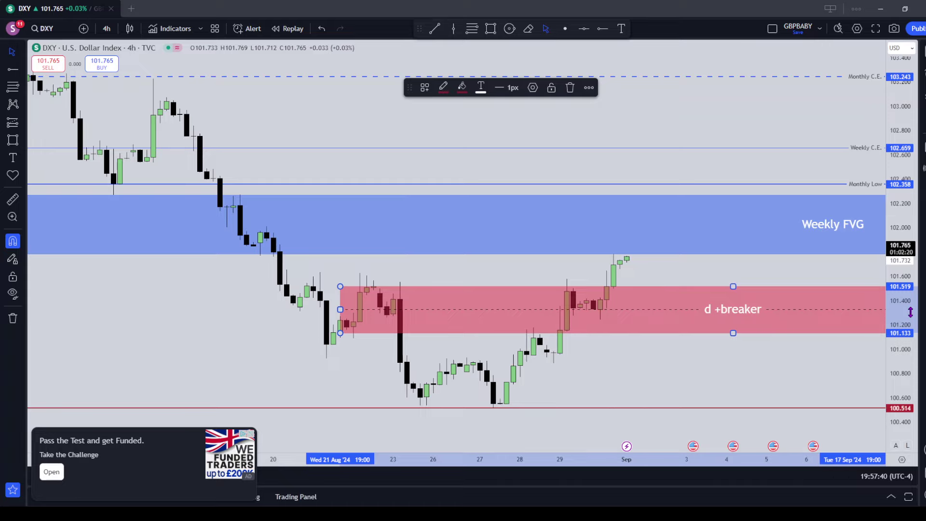
pyautogui.scroll(3, 901, 289)
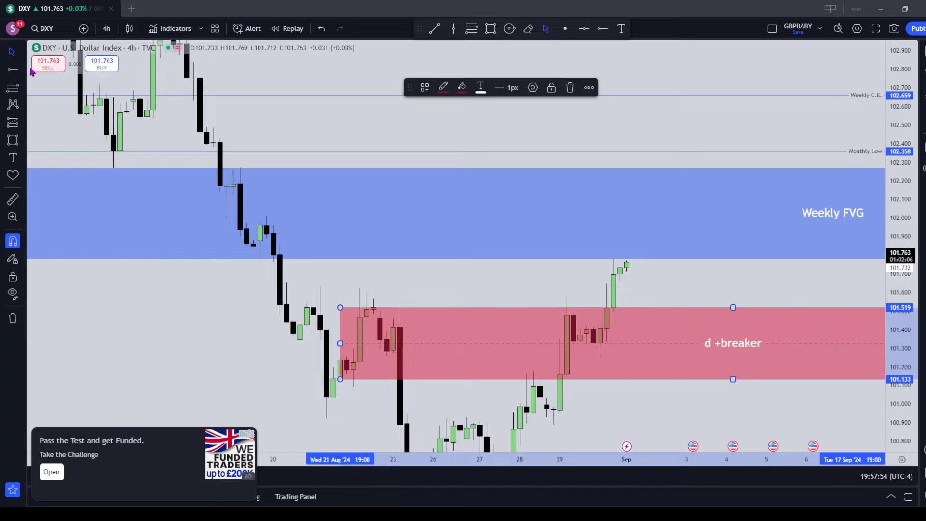
# - Place a horizontal ray at 102.009 on the small swing high inside the Weekly FVG box
pyautogui.hotkey('alt', 'j')
pyautogui.click(271, 219)
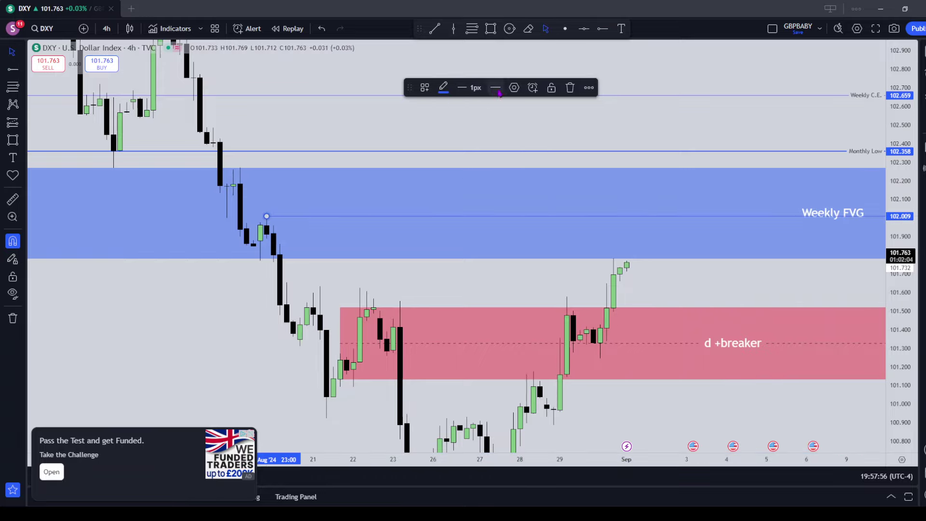
# - Apply the saved template that labels the 102.009 horizontal ray "Buyside Liquidity"
pyautogui.click(513, 87)
pyautogui.click(400, 328)
pyautogui.click(405, 380)
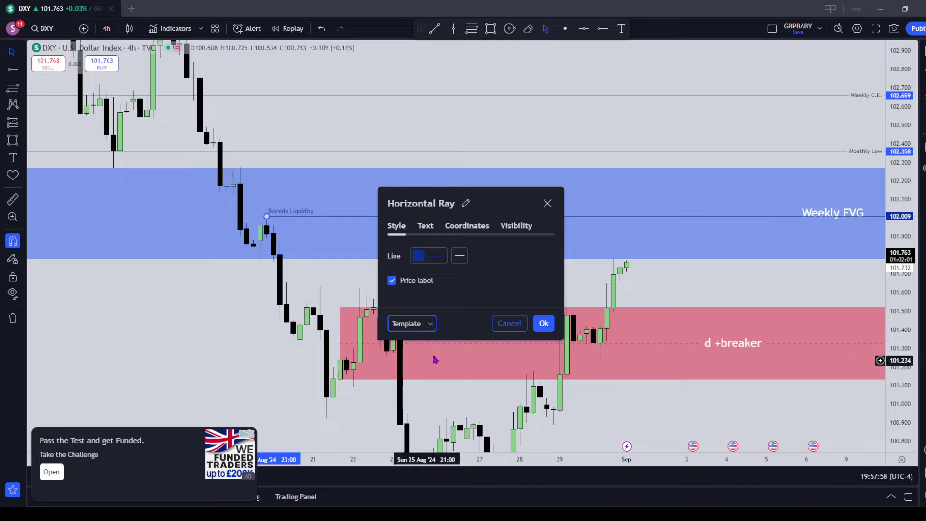
pyautogui.click(544, 324)
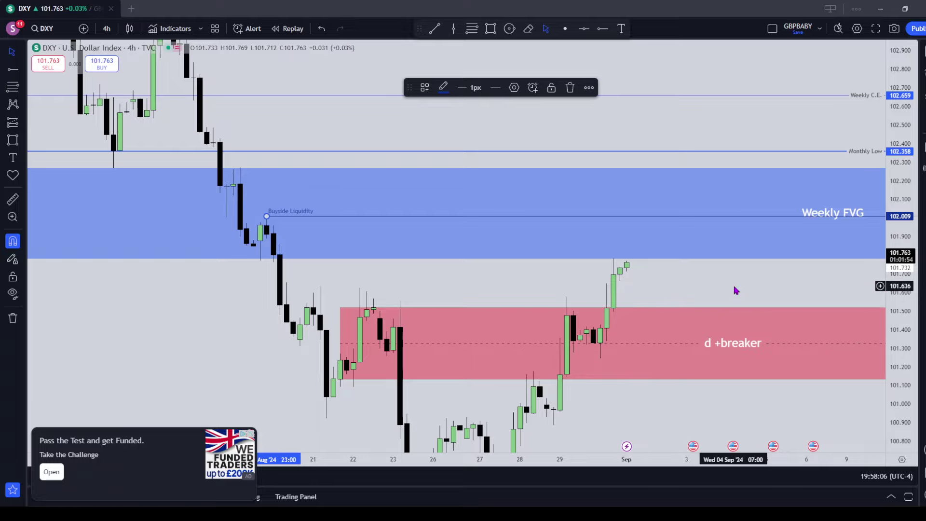
pyautogui.scroll(-2, 761, 294)
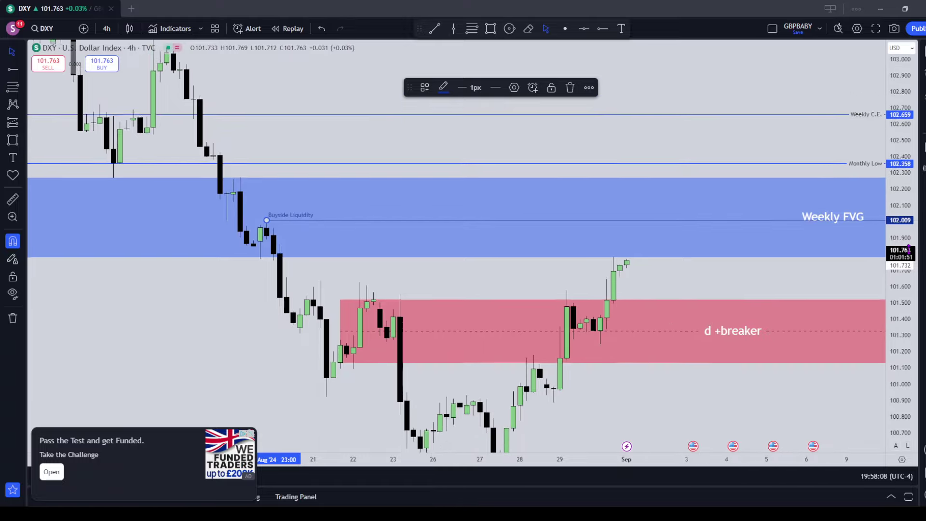
pyautogui.scroll(-1, 762, 294)
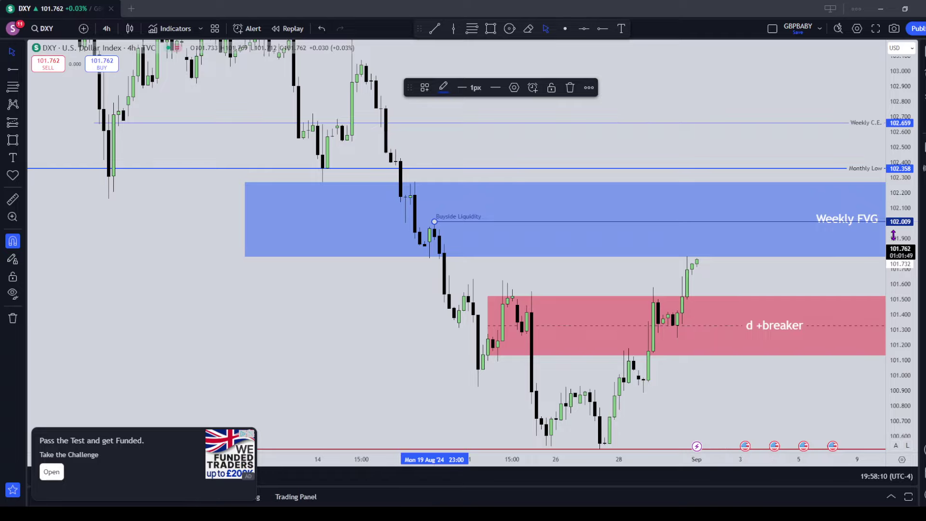
pyautogui.moveTo(762, 372); pyautogui.dragTo(753, 397)
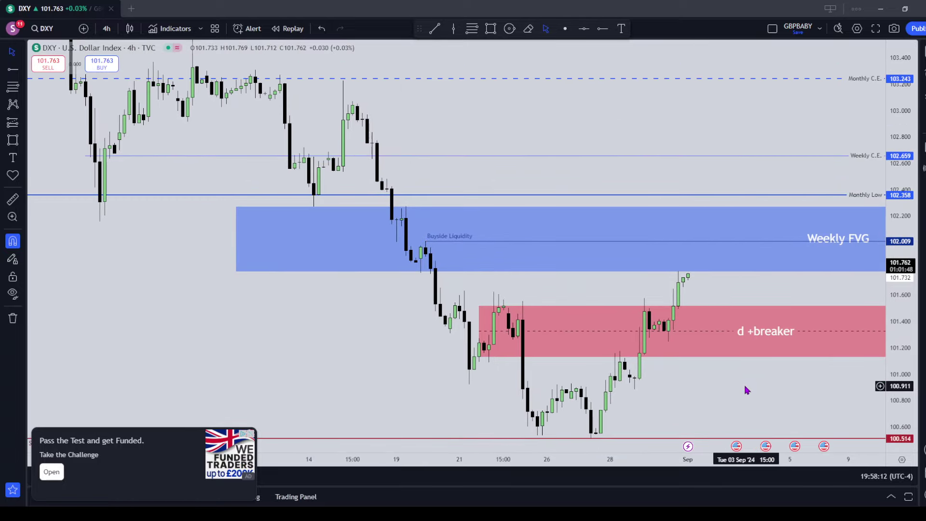
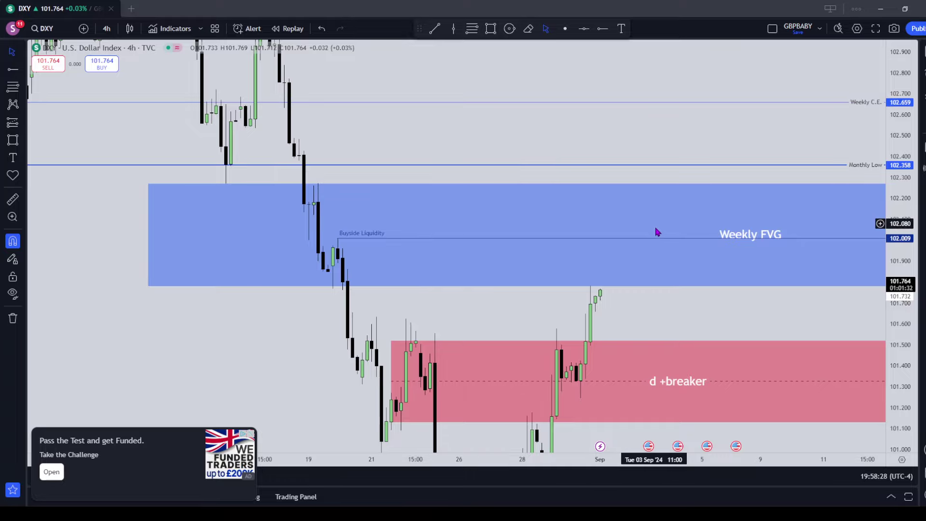
pyautogui.scroll(-3, 887, 206)
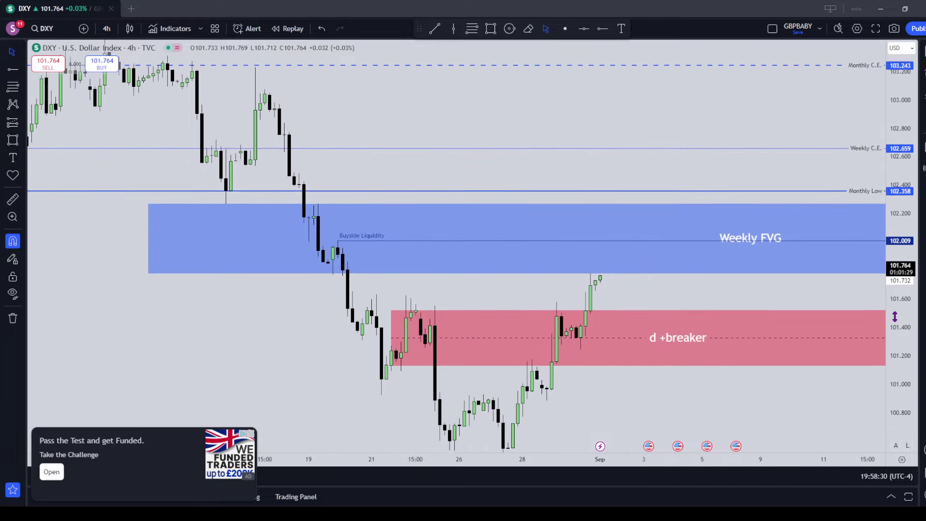
pyautogui.scroll(-3, 676, 351)
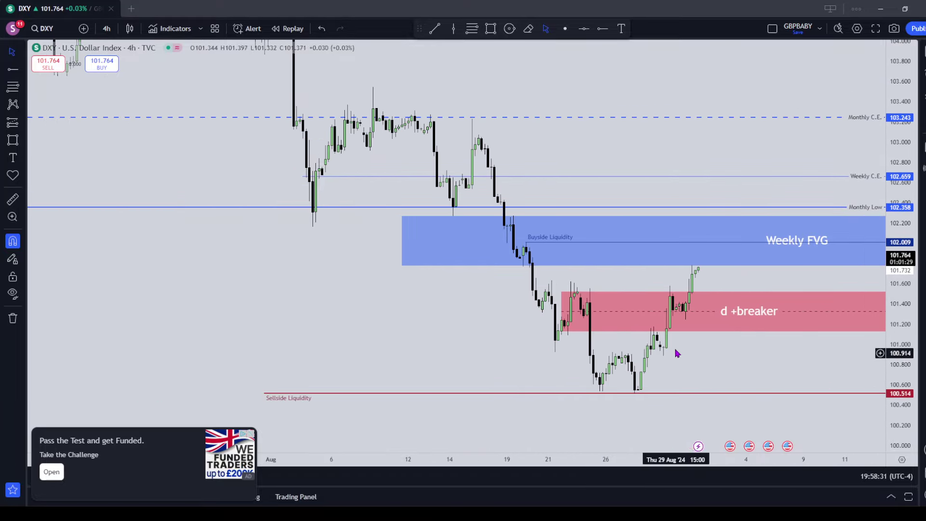
# - Open the GBPUSD chart from the Forex watchlist and switch it to the 1 month interval
pyautogui.click(922, 63)
pyautogui.click(827, 120)
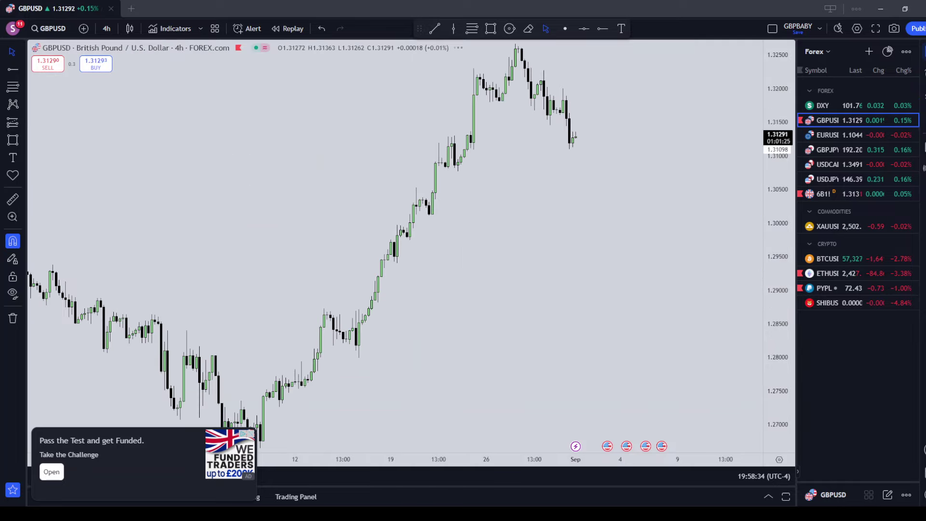
pyautogui.click(797, 92)
pyautogui.click(106, 28)
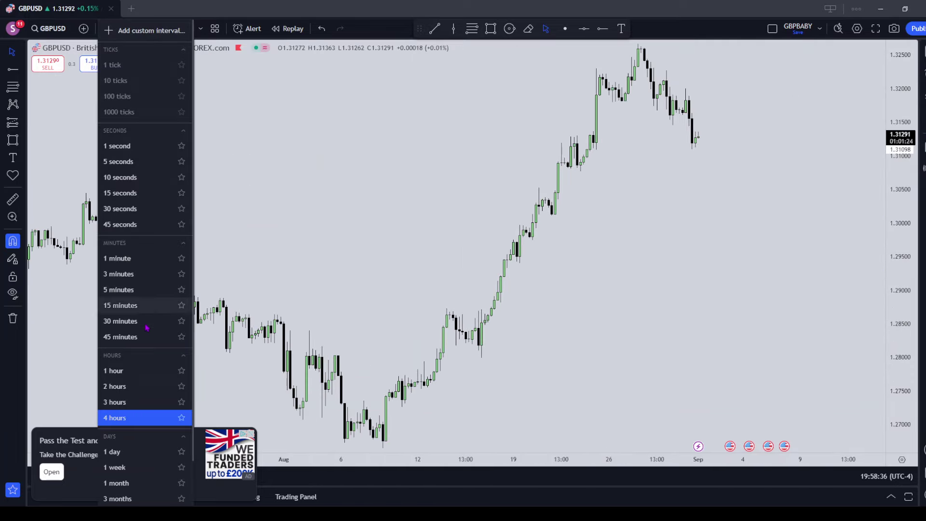
pyautogui.click(120, 484)
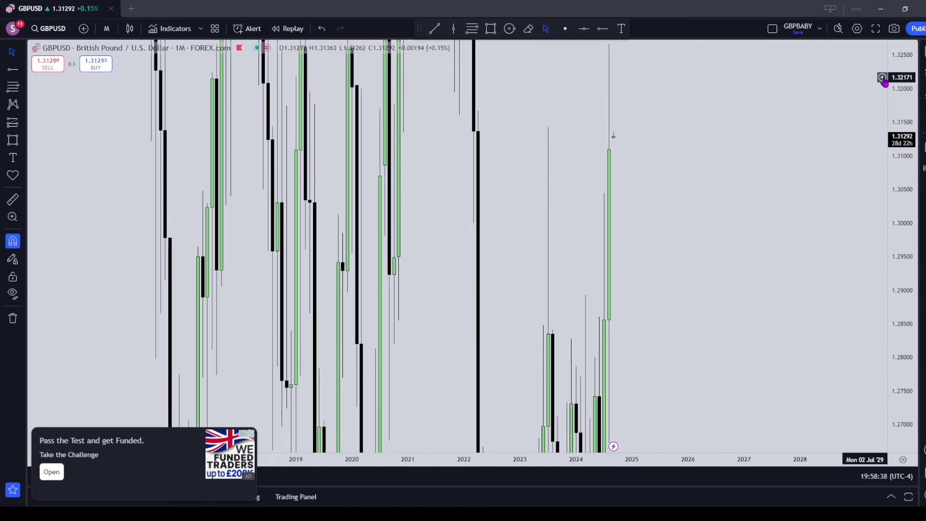
# - Place a horizontal ray at 1.32990 on the open of the December 2021 bullish candle
pyautogui.moveTo(895, 231); pyautogui.dragTo(902, 286)
pyautogui.scroll(5, 717, 238)
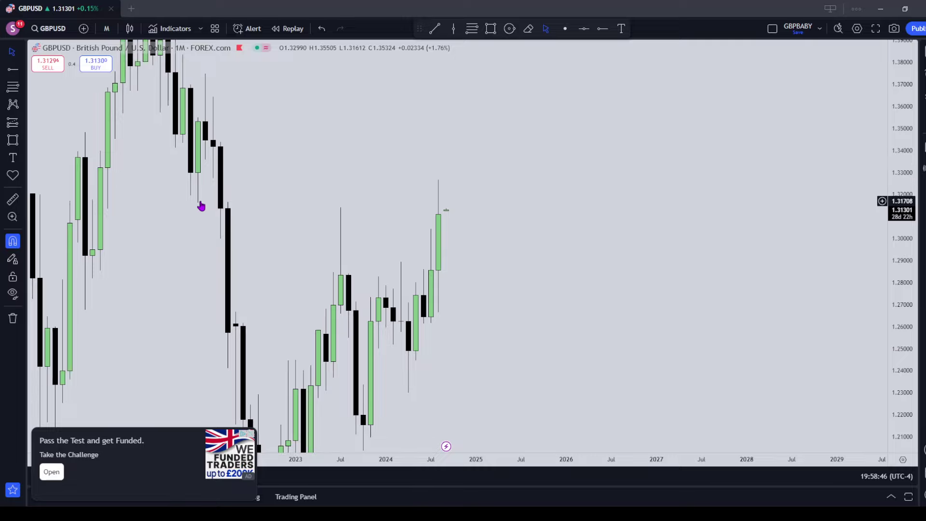
pyautogui.click(14, 72)
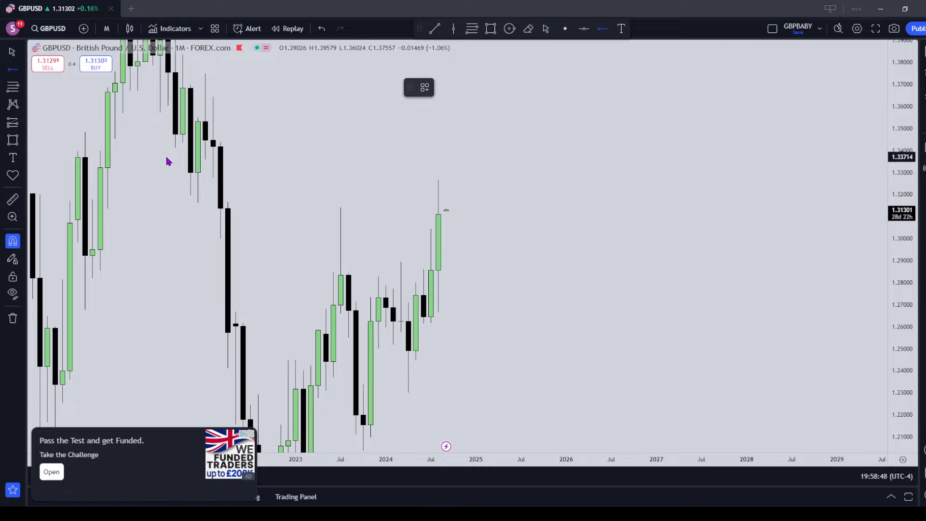
pyautogui.click(213, 179)
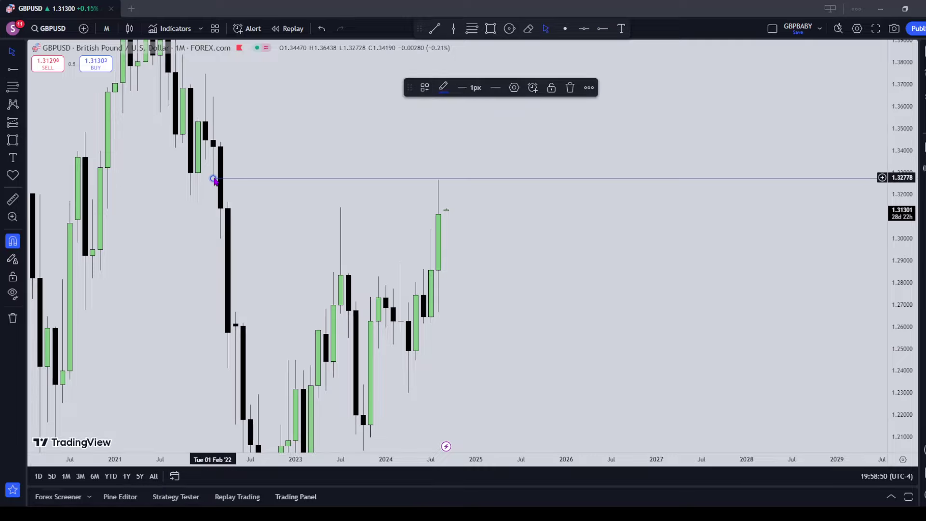
pyautogui.moveTo(215, 182); pyautogui.dragTo(192, 179)
pyautogui.click(198, 172)
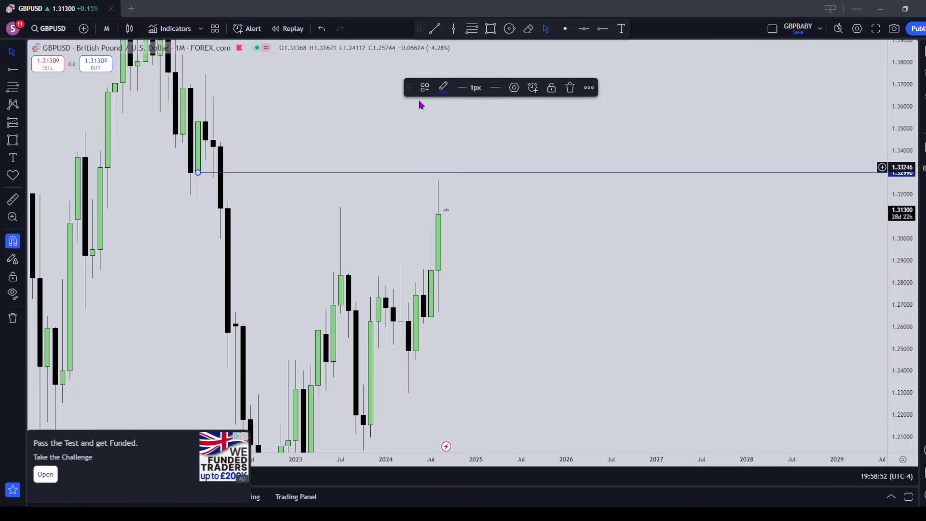
# - Make the 1.32990 horizontal ray black and 3px thick
pyautogui.click(444, 88)
pyautogui.click(546, 109)
pyautogui.click(473, 87)
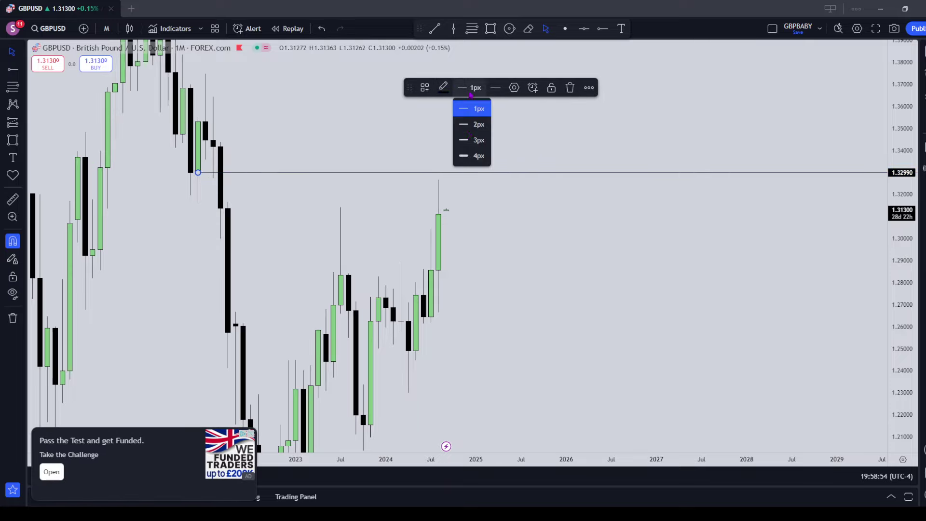
pyautogui.click(468, 140)
# - Label the 1.32990 ray "Monthly -ob" in black, aligned middle and right
pyautogui.click(514, 87)
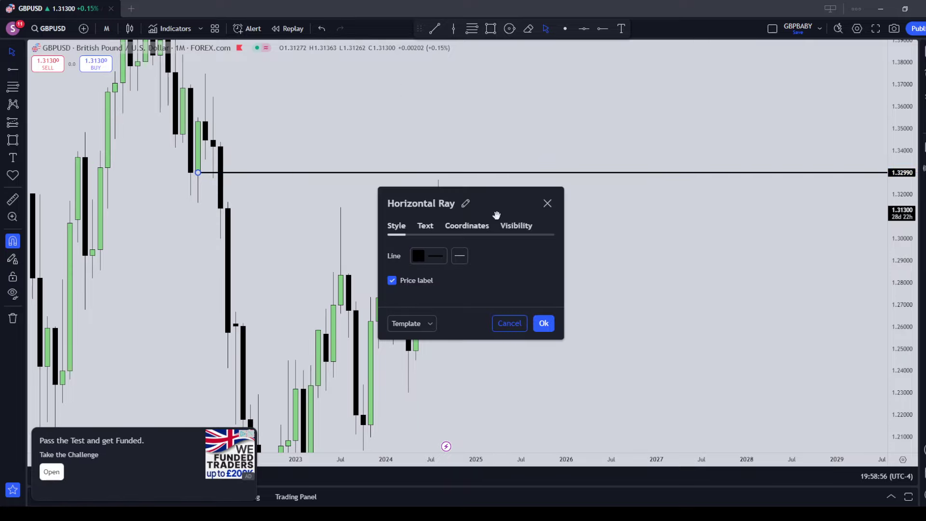
pyautogui.click(421, 227)
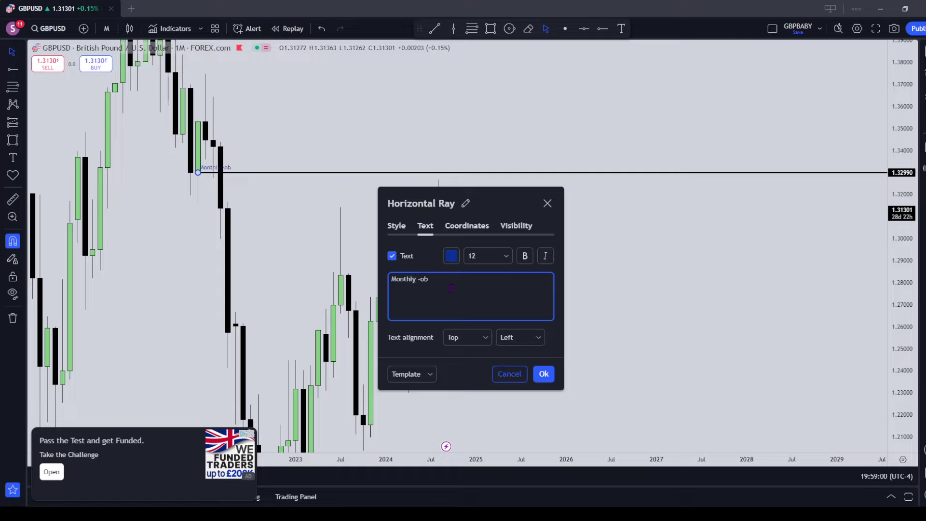
pyautogui.click(508, 340)
pyautogui.click(512, 393)
pyautogui.click(467, 338)
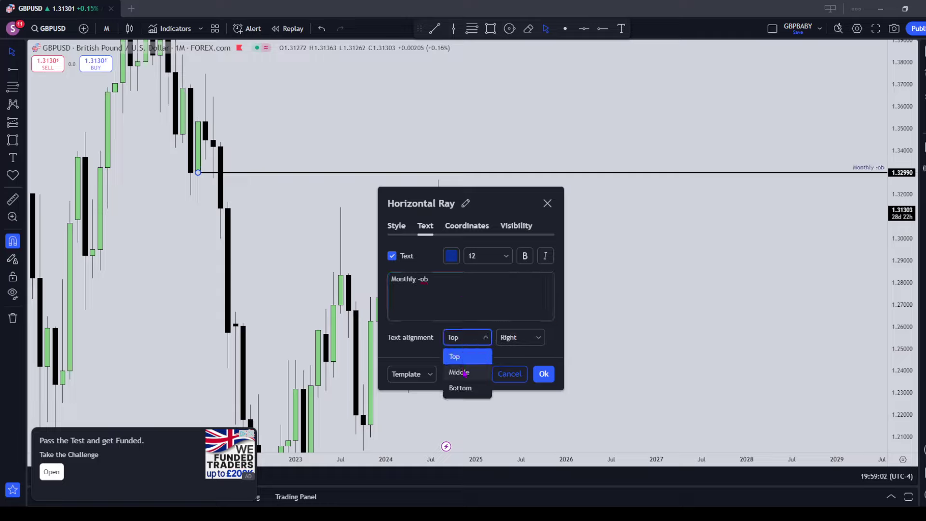
pyautogui.click(463, 371)
pyautogui.click(450, 256)
pyautogui.click(497, 242)
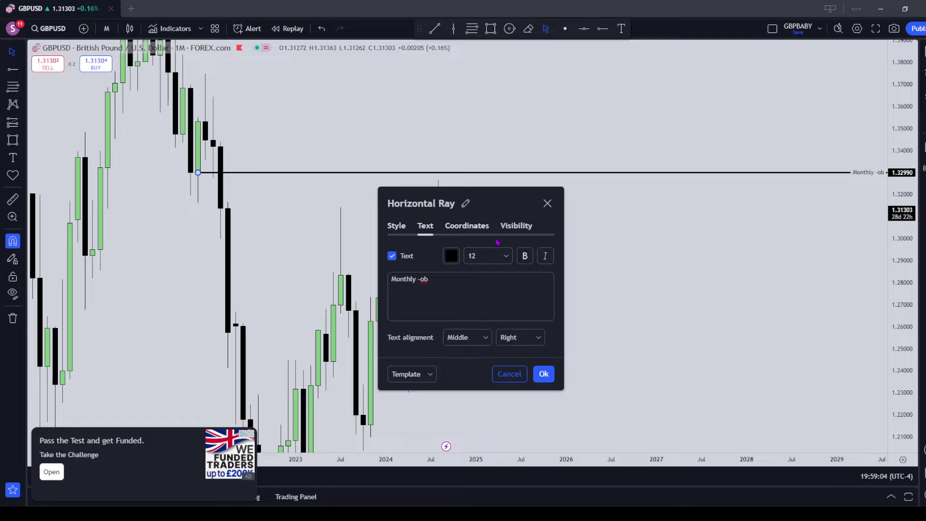
pyautogui.click(545, 375)
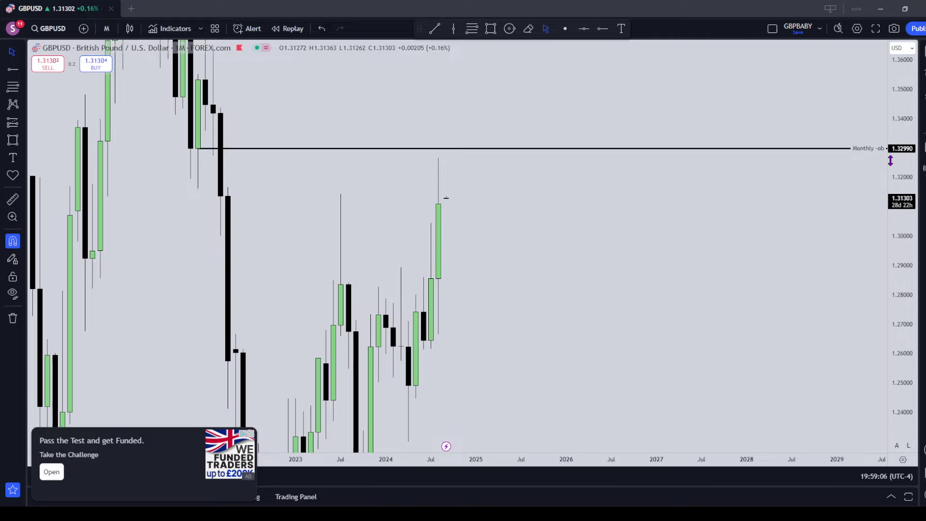
# - Draw a Fib retracement from the June 2024 high at 1.28605 to the July 2024 high at 1.30447
pyautogui.hotkey('alt', 'f')
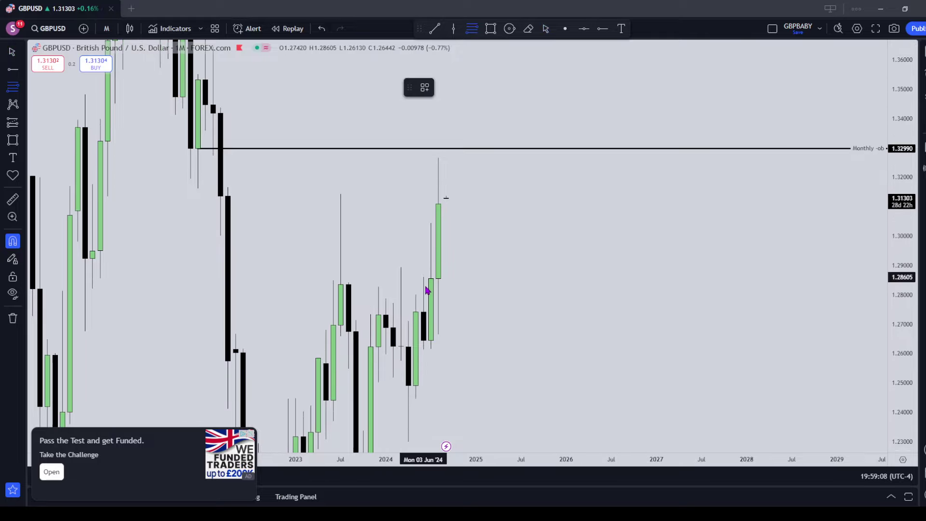
pyautogui.click(423, 277)
pyautogui.click(432, 231)
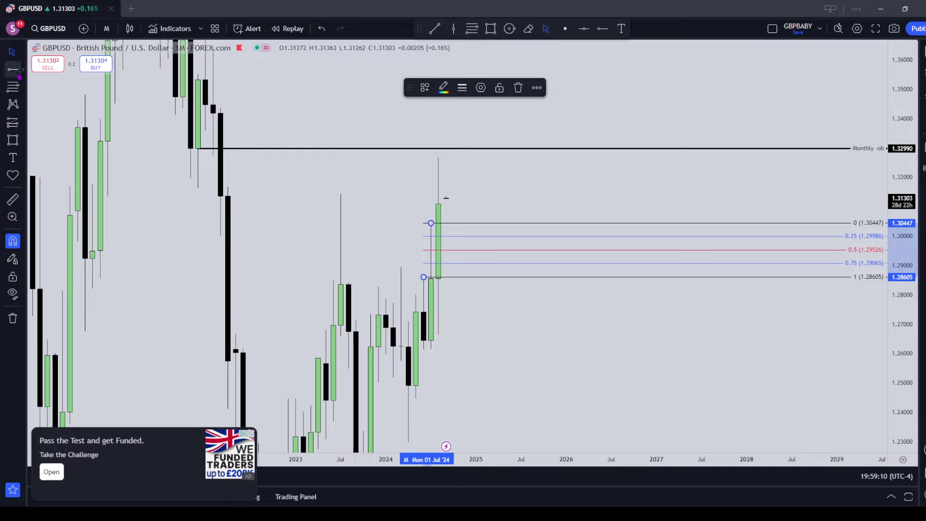
# - Place a horizontal ray at 1.29524 along the Fib retracement's 0.5 level and make it 2px thick
pyautogui.click(13, 69)
pyautogui.click(459, 242)
pyautogui.moveTo(461, 244); pyautogui.dragTo(425, 250)
pyautogui.click(472, 87)
pyautogui.click(478, 125)
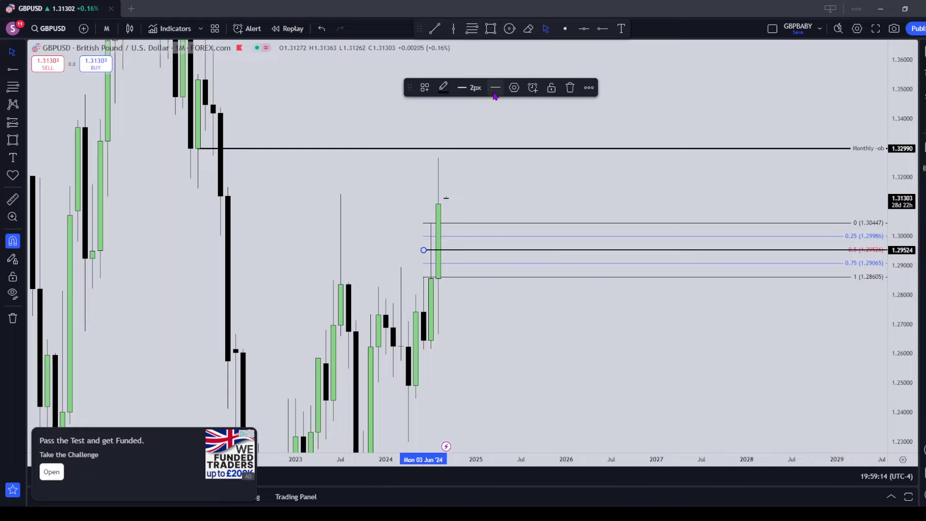
# - Label the 1.29524 ray "Monthly C.E." and delete the Fib retracement used to locate it
pyautogui.click(496, 88)
pyautogui.click(516, 88)
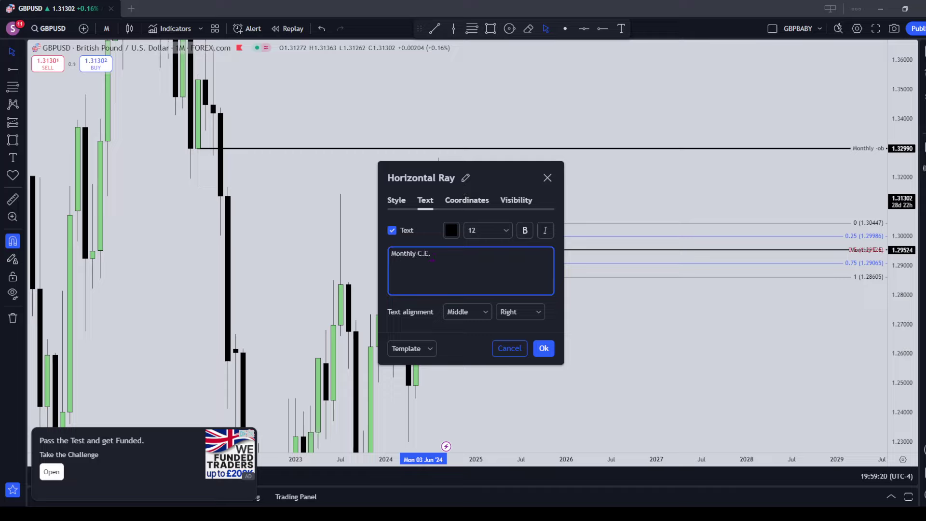
pyautogui.click(544, 348)
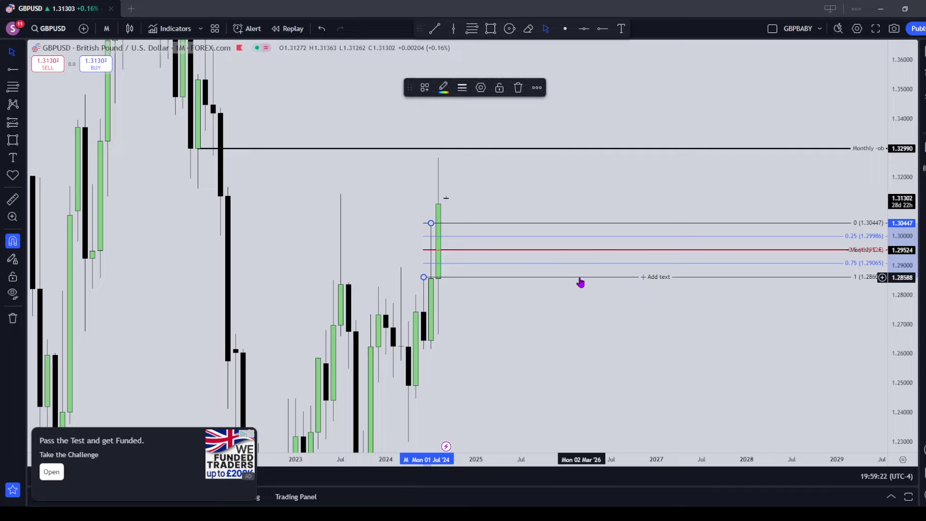
pyautogui.click(490, 258)
# - Change both the text and line colour of the "Monthly C.E." ray to red
pyautogui.doubleClick(489, 253)
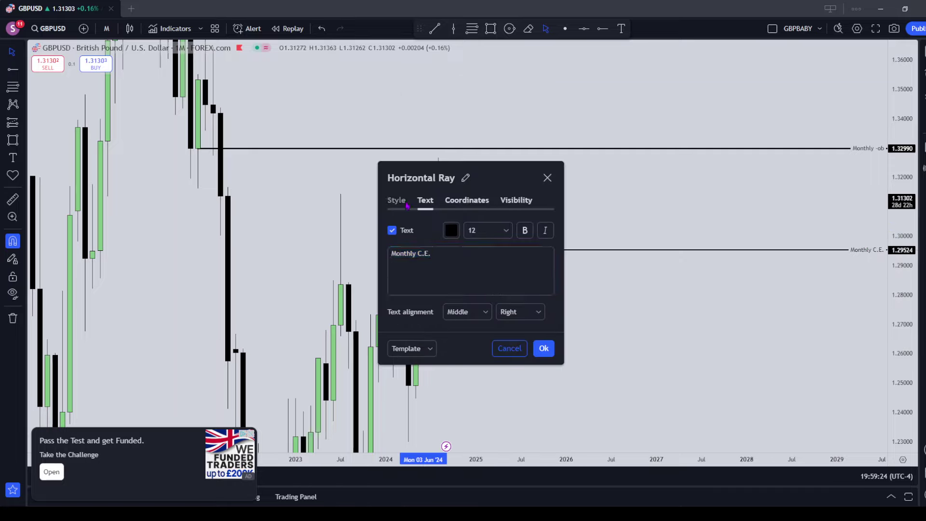
pyautogui.click(458, 234)
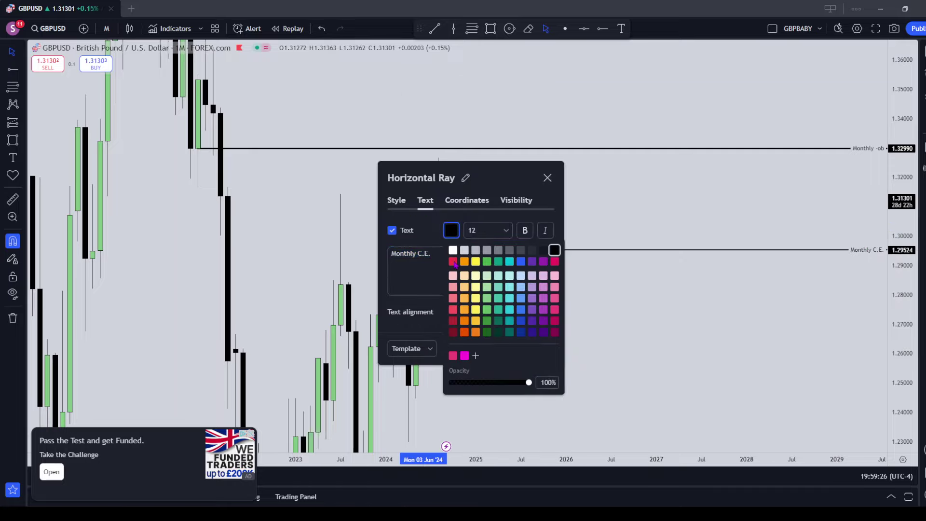
pyautogui.click(438, 232)
pyautogui.click(396, 200)
pyautogui.click(419, 230)
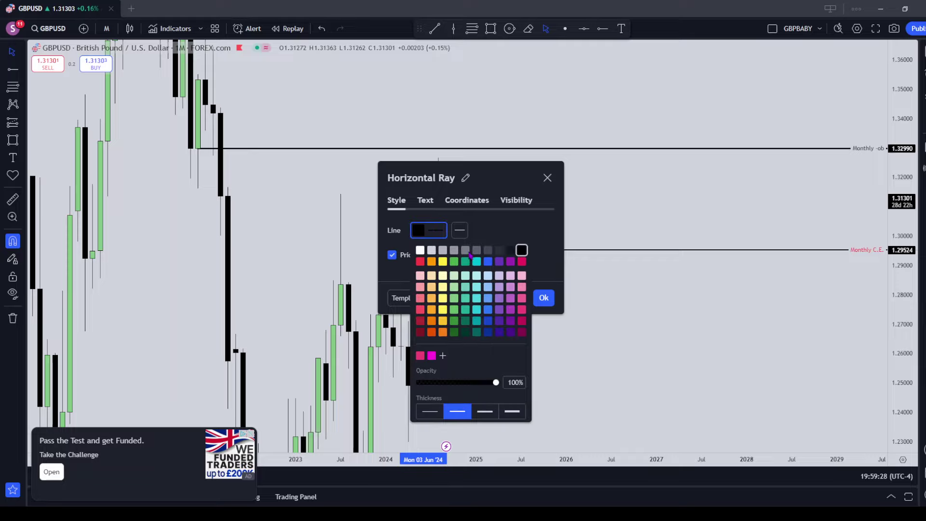
pyautogui.click(420, 261)
pyautogui.click(516, 221)
pyautogui.click(547, 299)
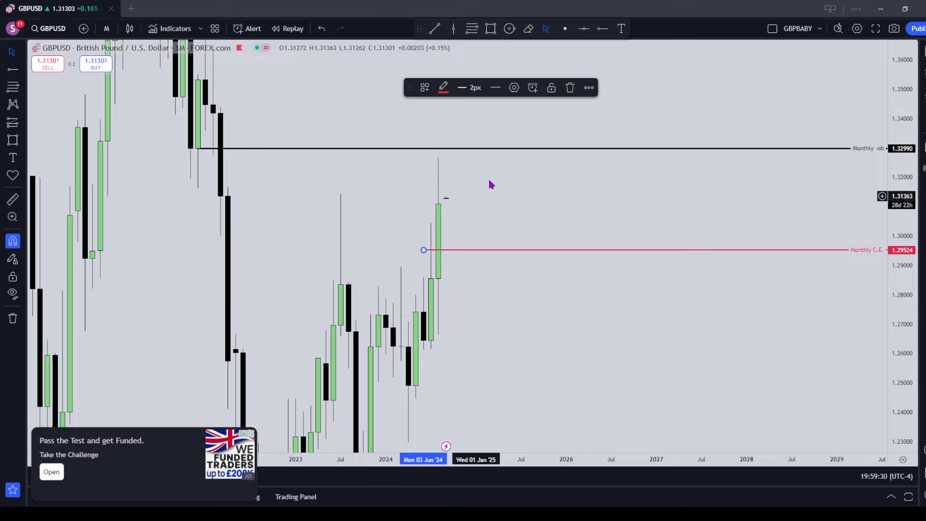
pyautogui.click(339, 154)
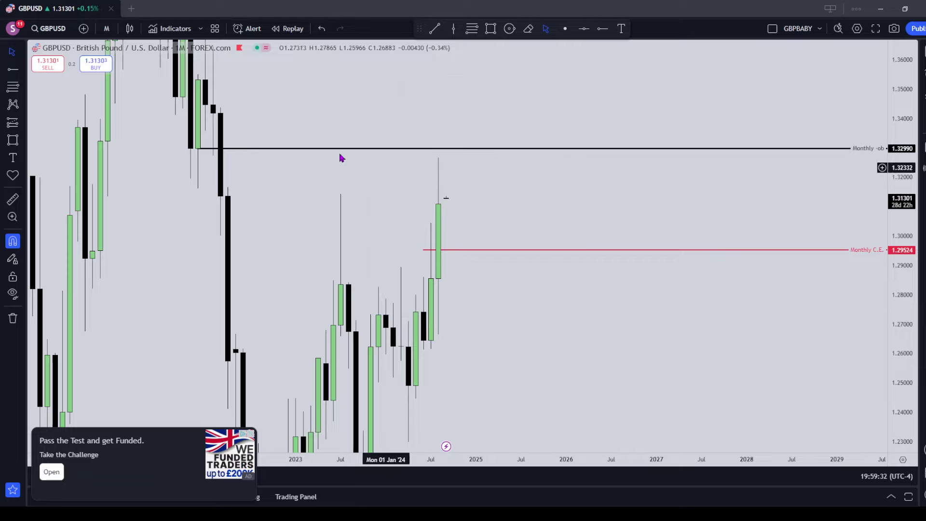
# - Switch GBPUSD to the 1 week interval and draw a Fib retracement from the 12 August high at 1.29462 to the 26 August low at 1.31098
pyautogui.click(106, 29)
pyautogui.click(126, 467)
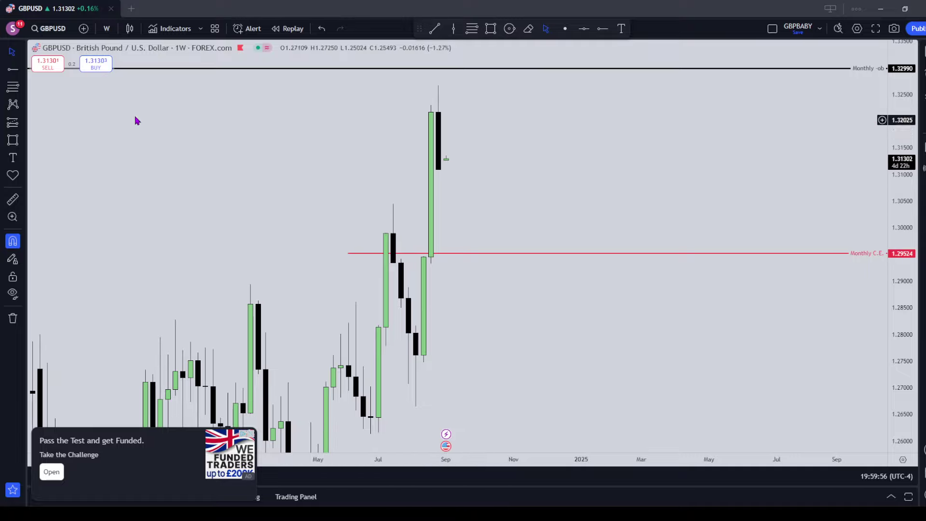
pyautogui.click(12, 87)
pyautogui.click(423, 256)
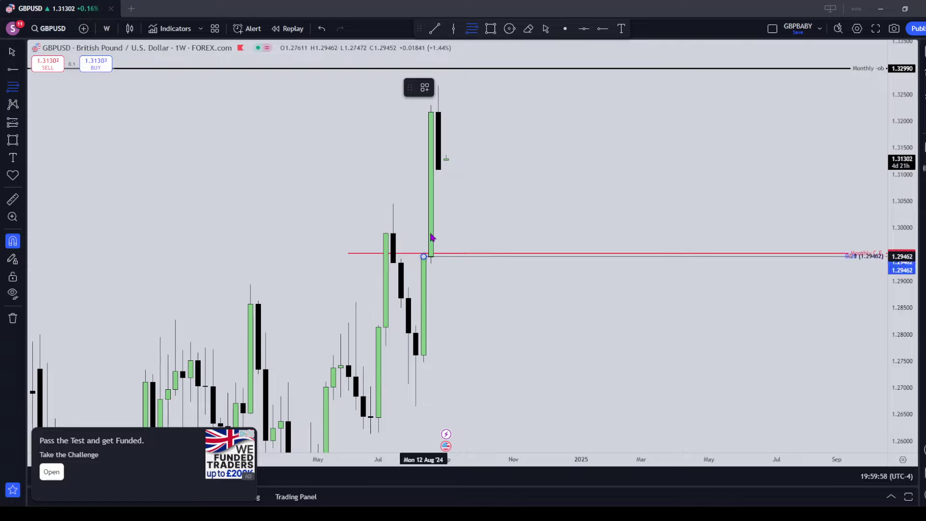
pyautogui.click(438, 169)
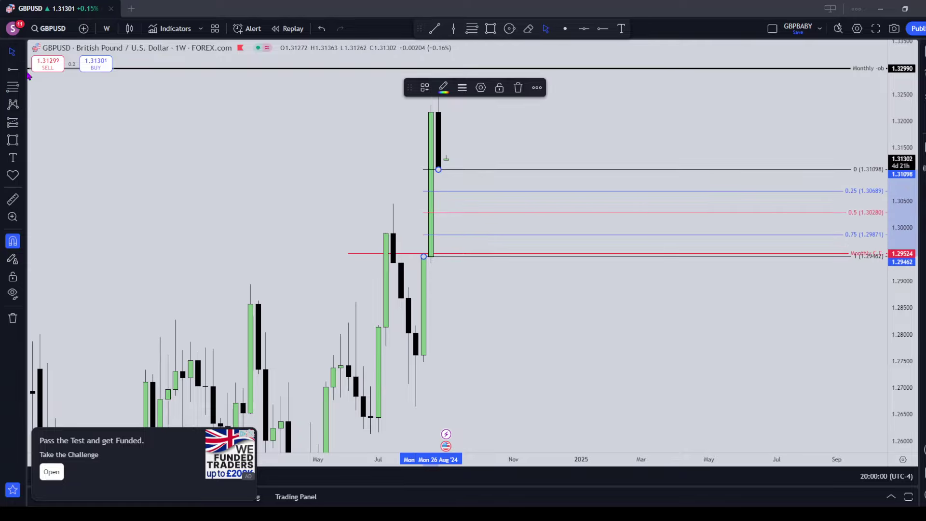
# - Place a horizontal ray at 1.30293 beside the Fib retracement's 0.5 level, starting at 12 August, and make it 1px thick and dashed
pyautogui.hotkey('alt', 'j')
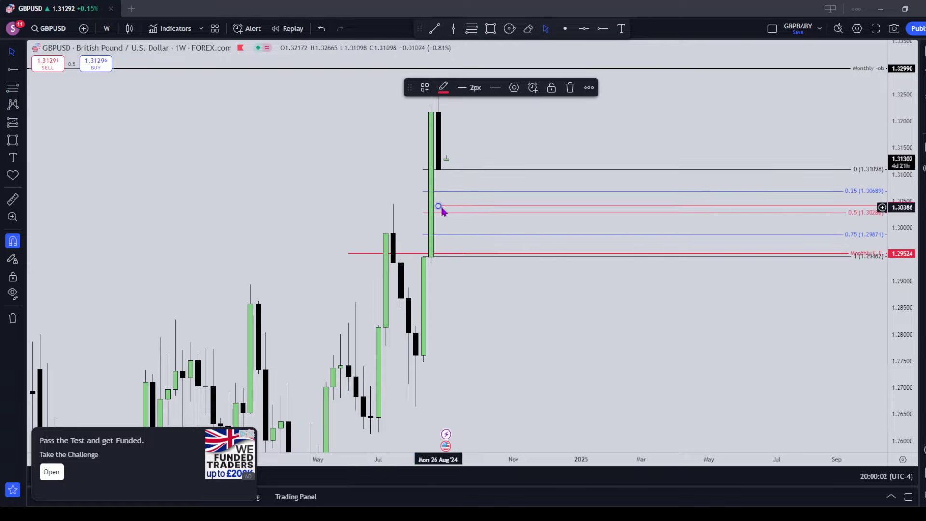
pyautogui.moveTo(442, 208); pyautogui.dragTo(424, 213)
pyautogui.click(477, 89)
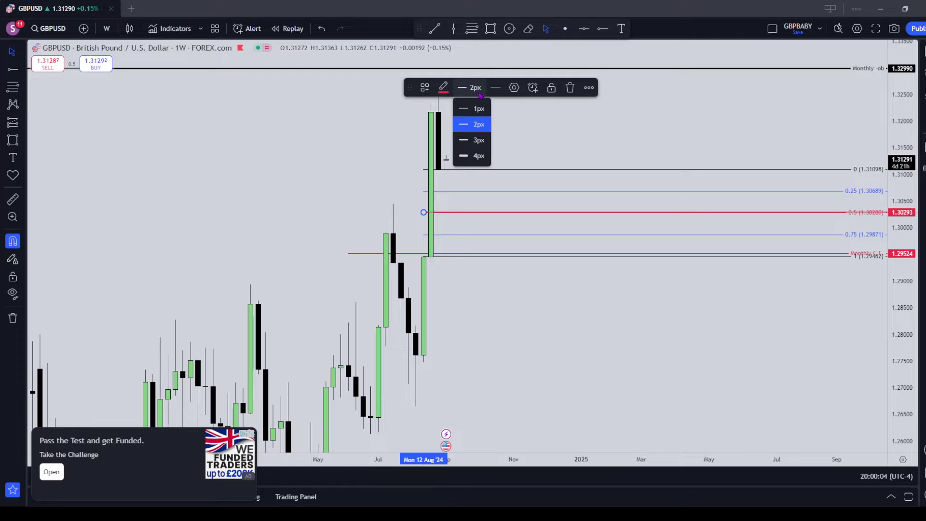
pyautogui.click(478, 109)
pyautogui.click(496, 87)
pyautogui.click(498, 122)
# - Delete the weekly Fib retracement and label the dashed 1.30293 ray "w C.E. fvg"
pyautogui.click(472, 198)
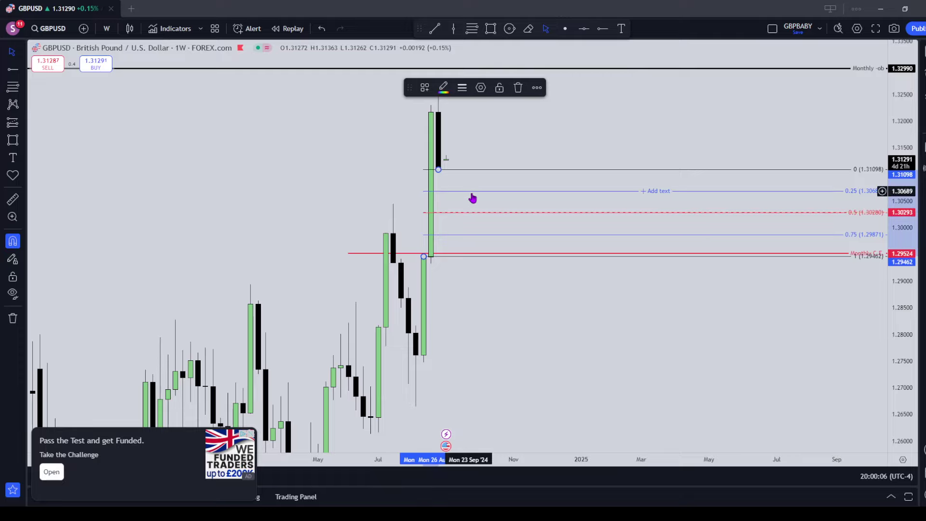
pyautogui.press('Delete')
pyautogui.doubleClick(467, 213)
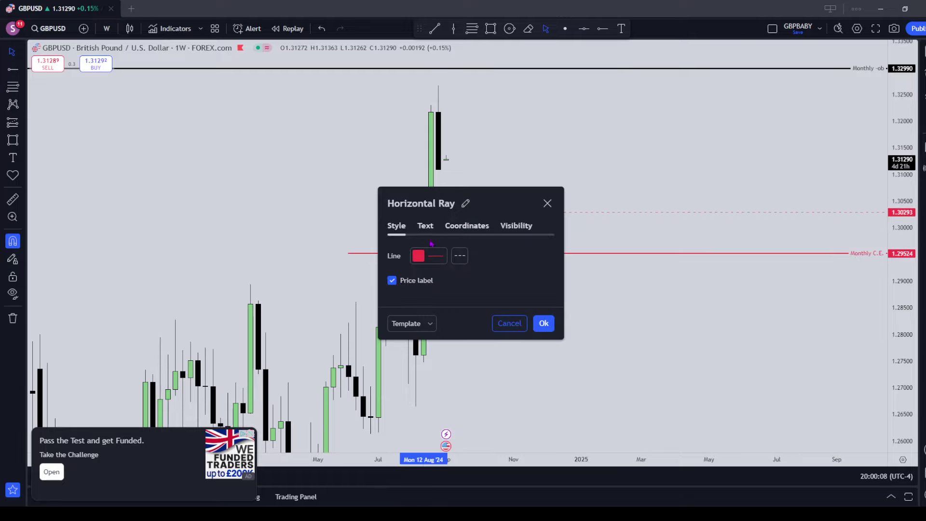
pyautogui.click(426, 225)
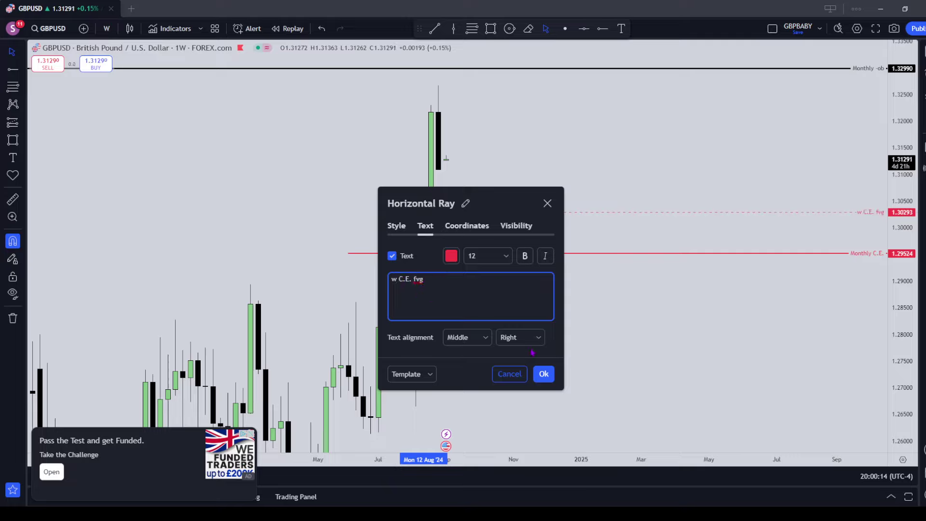
pyautogui.click(542, 373)
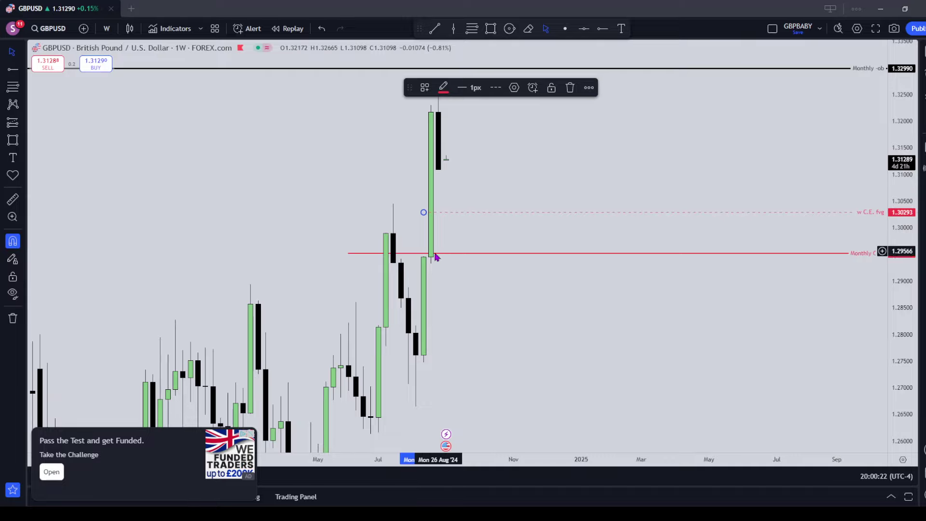
# - Switch GBPUSD to the 1 day interval and place a solid horizontal ray at 1.31802 from the 26 August candle's low
pyautogui.moveTo(434, 208); pyautogui.dragTo(490, 331)
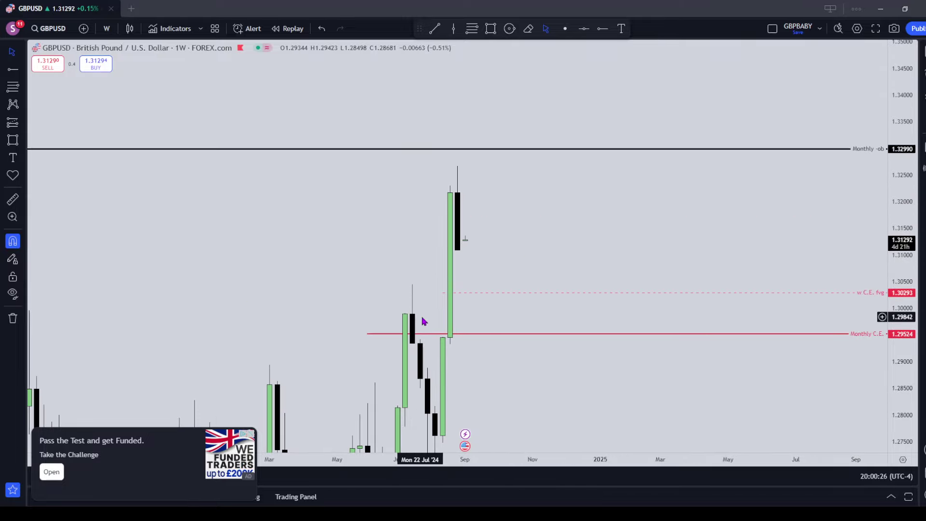
pyautogui.click(107, 28)
pyautogui.click(145, 450)
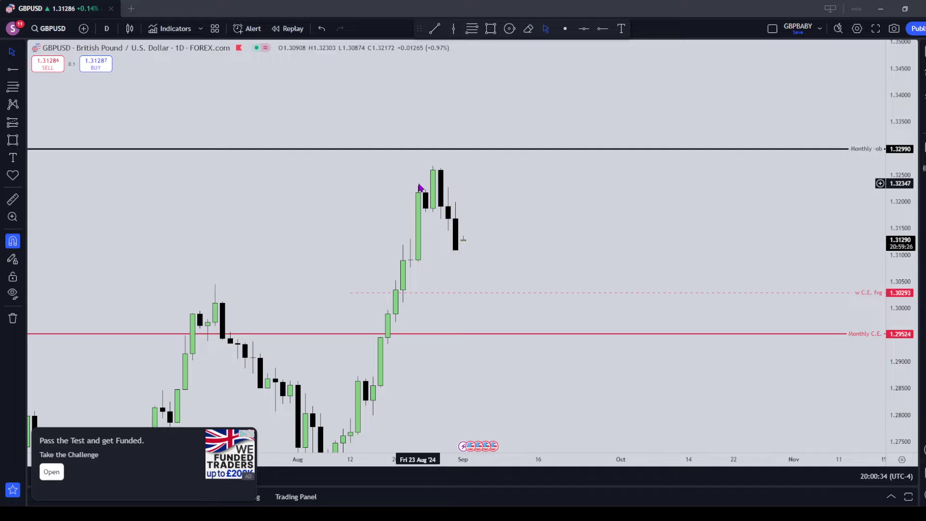
pyautogui.click(17, 72)
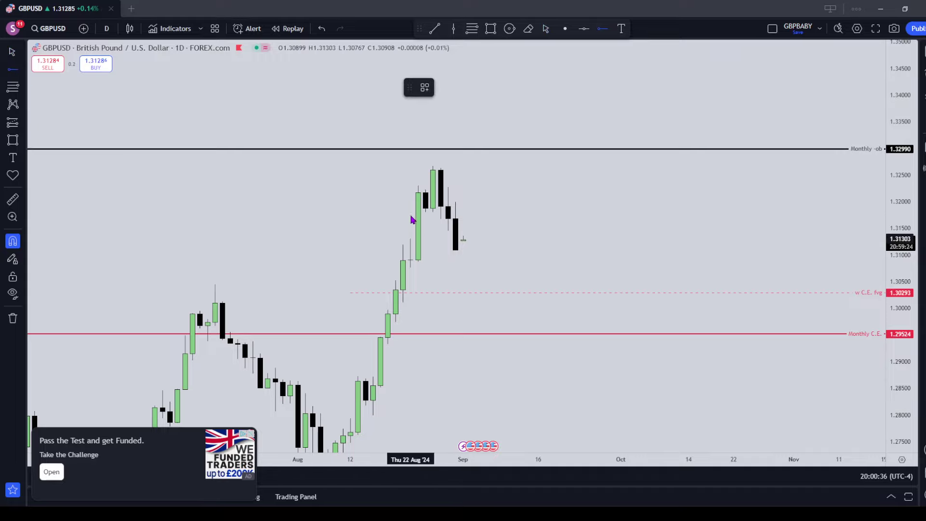
pyautogui.click(426, 212)
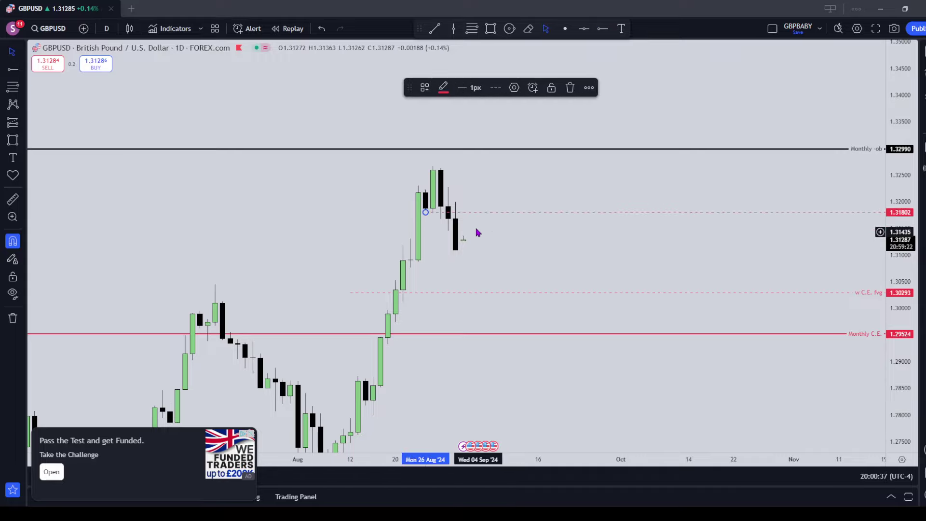
pyautogui.click(494, 90)
pyautogui.click(502, 109)
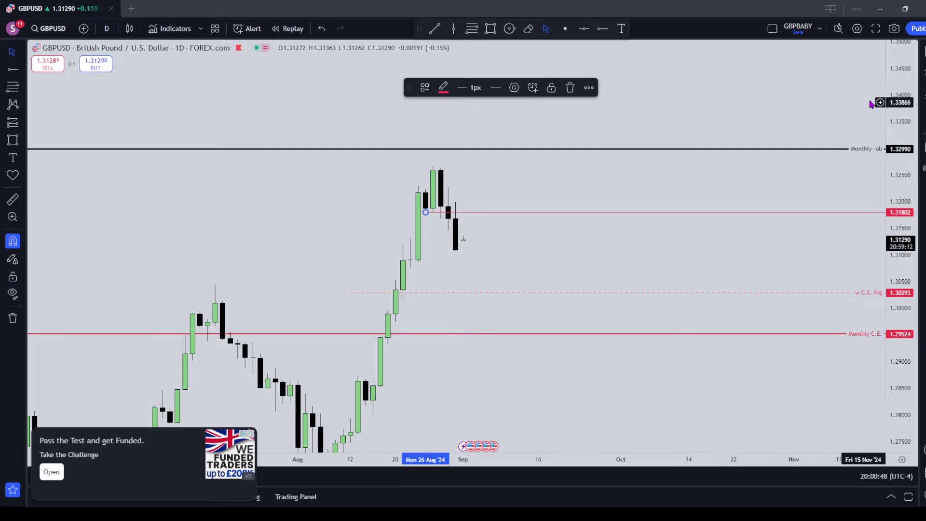
# - Open the watchlist, check the marked-up DXY daily chart for comparison and return to GBPUSD
pyautogui.click(921, 52)
pyautogui.click(857, 110)
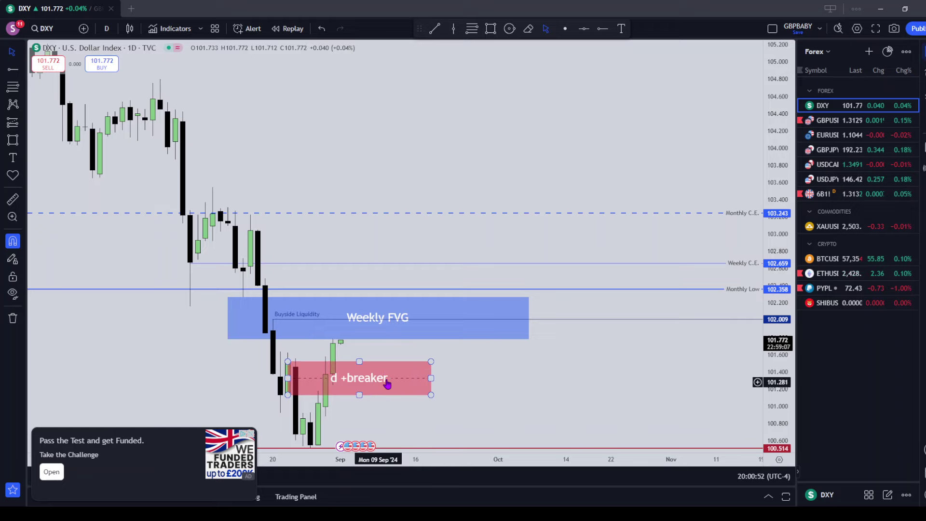
pyautogui.press('Down')
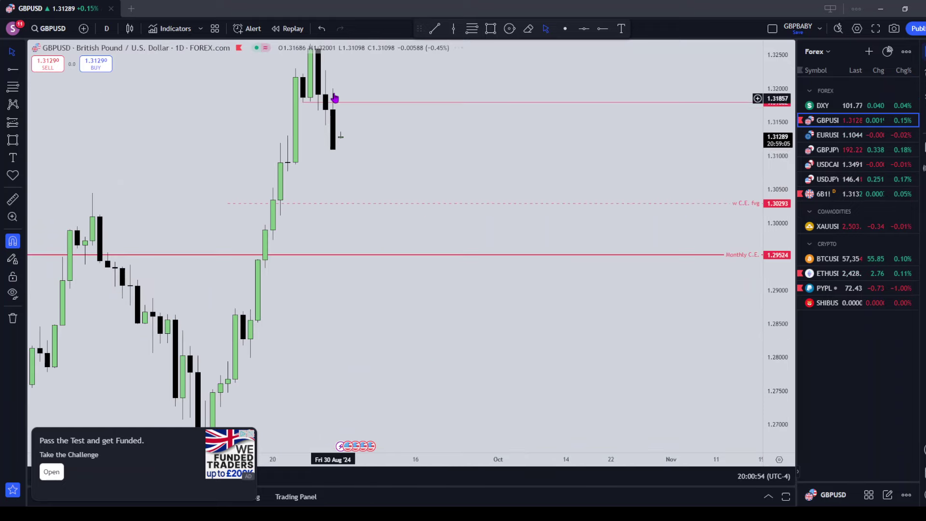
# - Change the line colour of the 1.31802 ray to blue
pyautogui.click(337, 103)
pyautogui.click(450, 88)
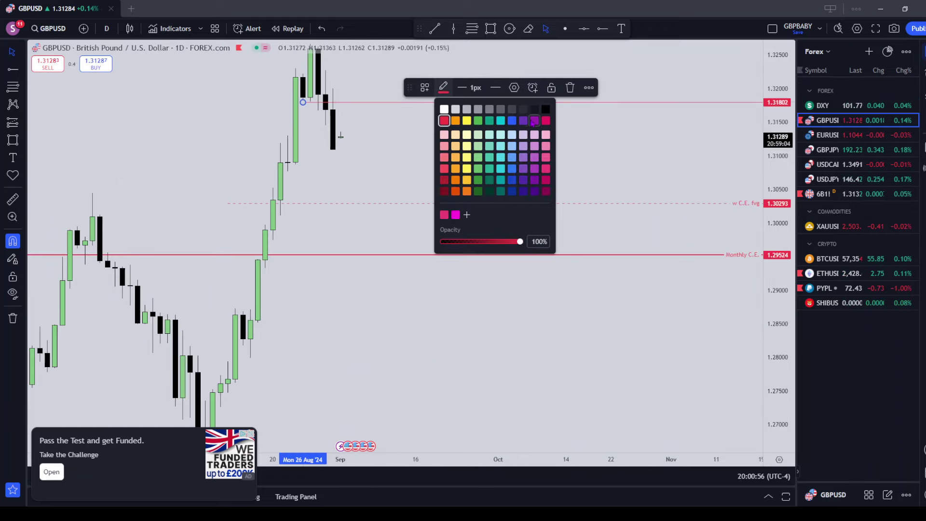
pyautogui.click(511, 122)
# - Switch GBPUSD to the 4 hour interval and place a horizontal ray at 1.31610 from the 29 August candle
pyautogui.moveTo(488, 129); pyautogui.dragTo(619, 160)
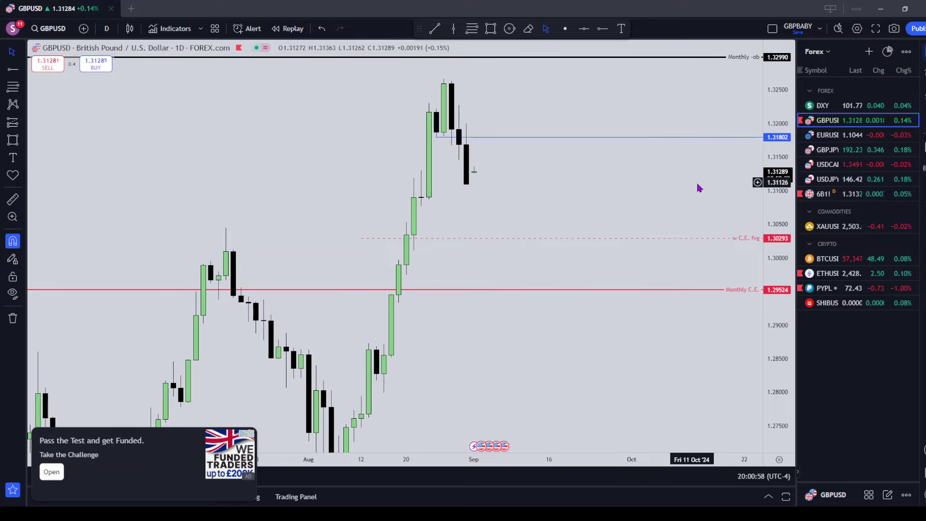
pyautogui.moveTo(777, 208); pyautogui.dragTo(777, 189)
pyautogui.moveTo(557, 158); pyautogui.dragTo(592, 215)
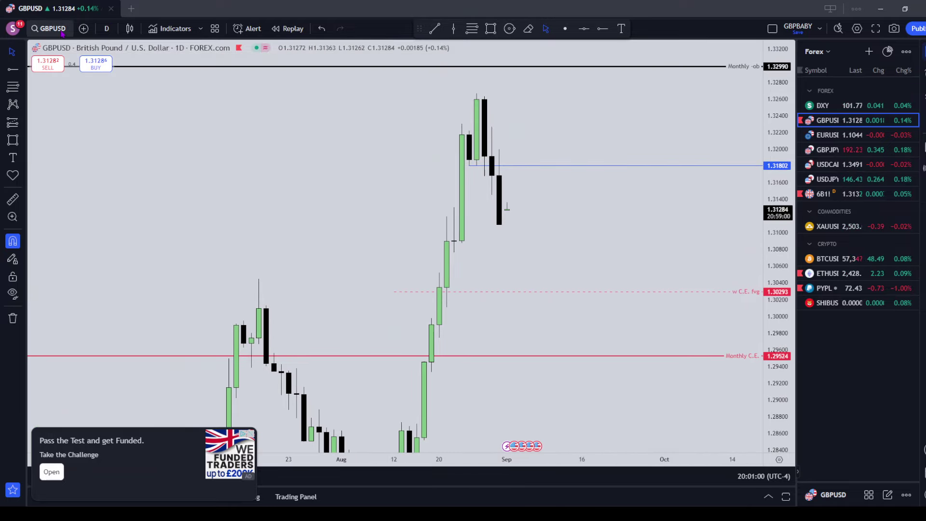
pyautogui.click(106, 28)
pyautogui.click(115, 418)
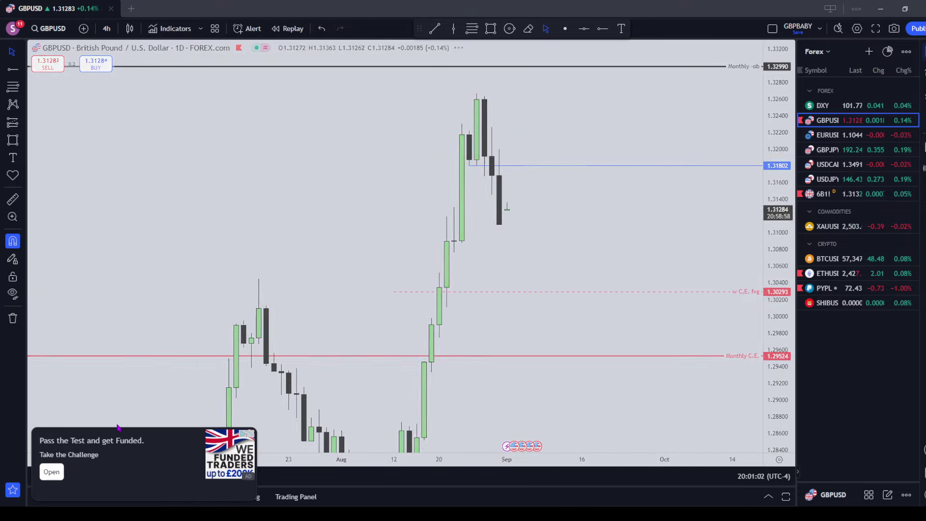
pyautogui.moveTo(777, 198); pyautogui.dragTo(776, 227)
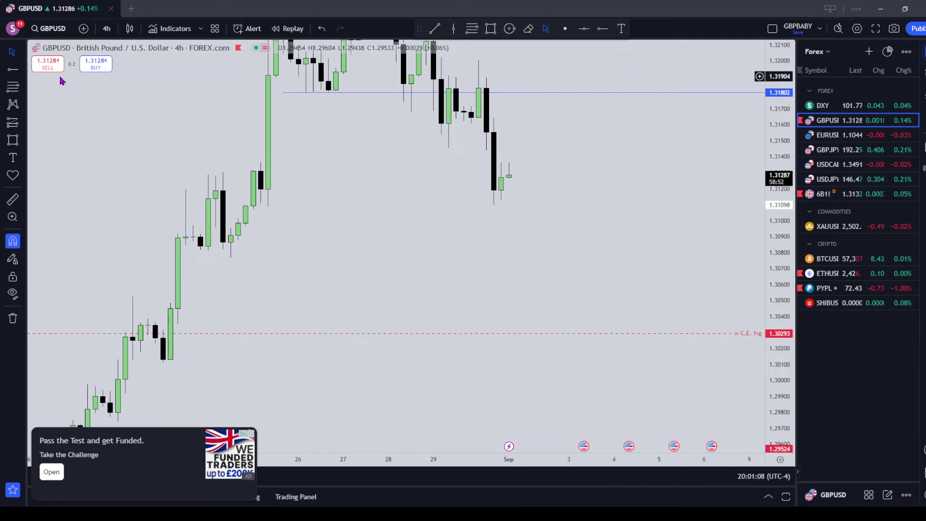
pyautogui.click(448, 124)
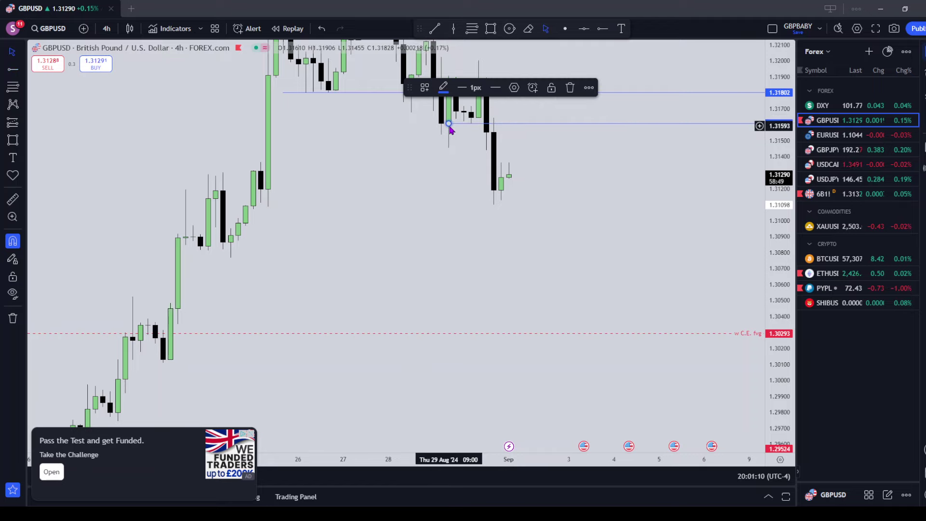
# - Draw a rectangle over the 30 August price drop between 1.31440 and 1.31641 and extend its end to about 2 September
pyautogui.moveTo(515, 165); pyautogui.dragTo(520, 192)
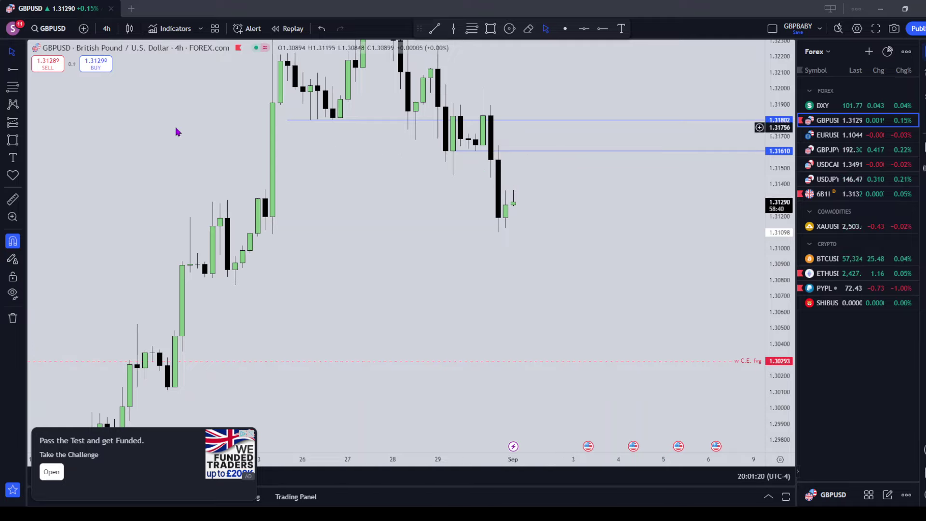
pyautogui.click(13, 140)
pyautogui.click(490, 178)
pyautogui.click(495, 161)
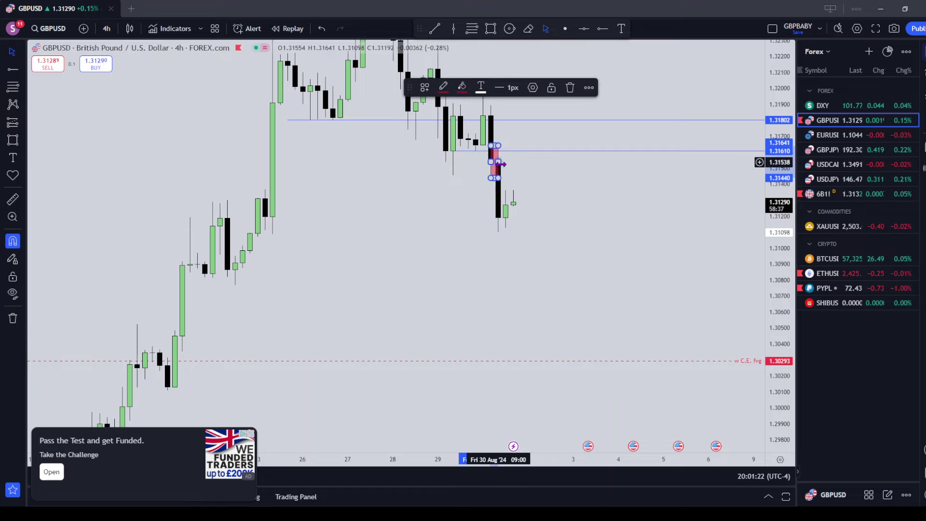
pyautogui.moveTo(624, 162); pyautogui.dragTo(695, 165)
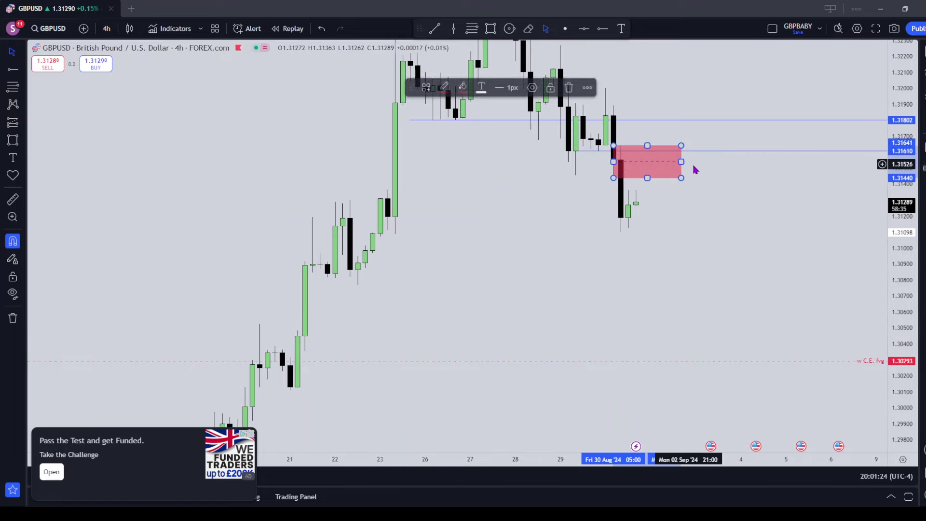
pyautogui.click(661, 188)
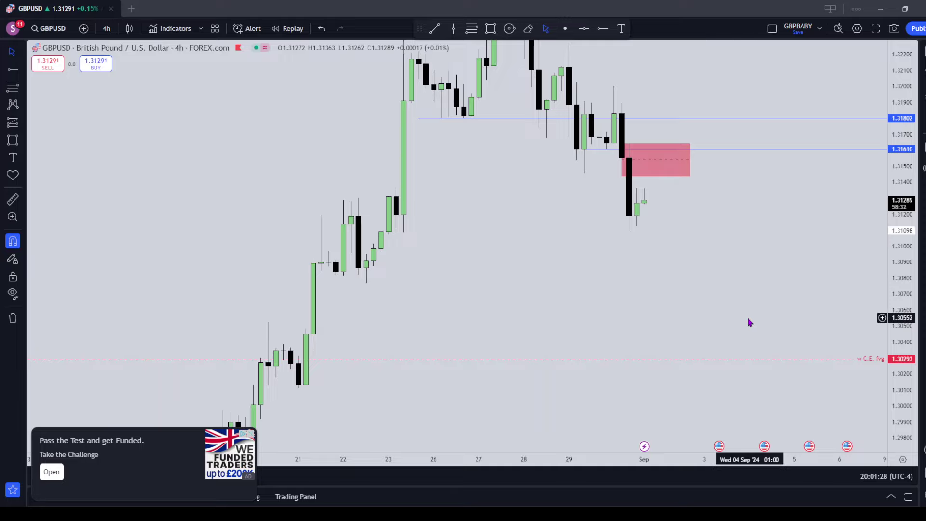
# - Switch GBPUSD to the 1 hour interval and examine the price action around the red rectangle
pyautogui.click(107, 28)
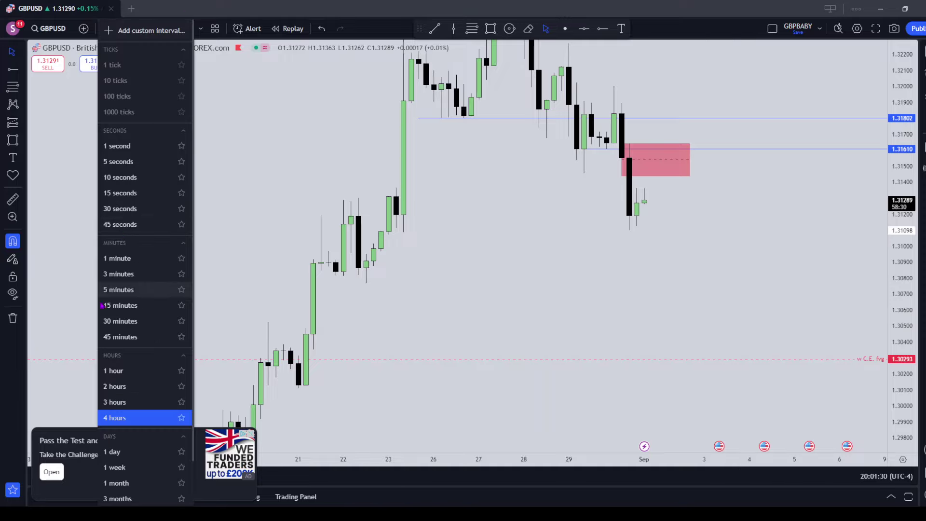
pyautogui.click(121, 372)
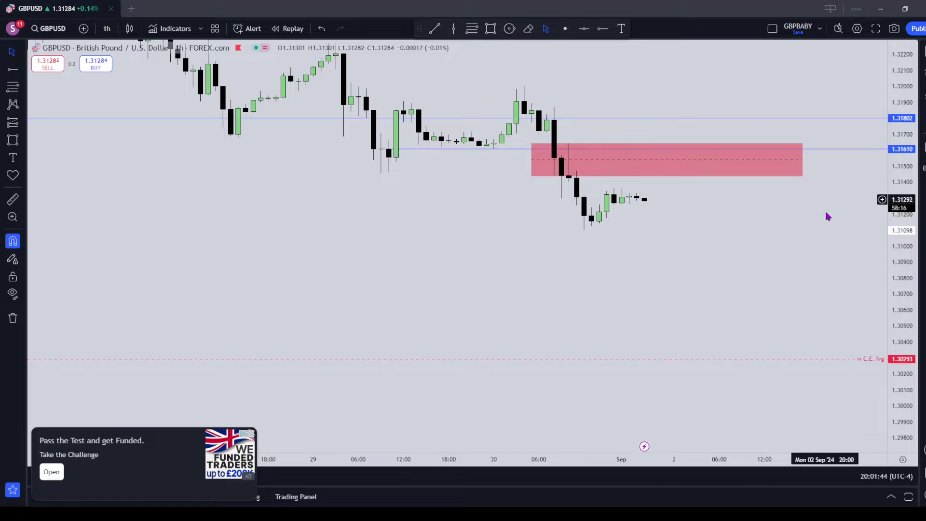
pyautogui.scroll(2, 602, 279)
pyautogui.scroll(-5, 597, 274)
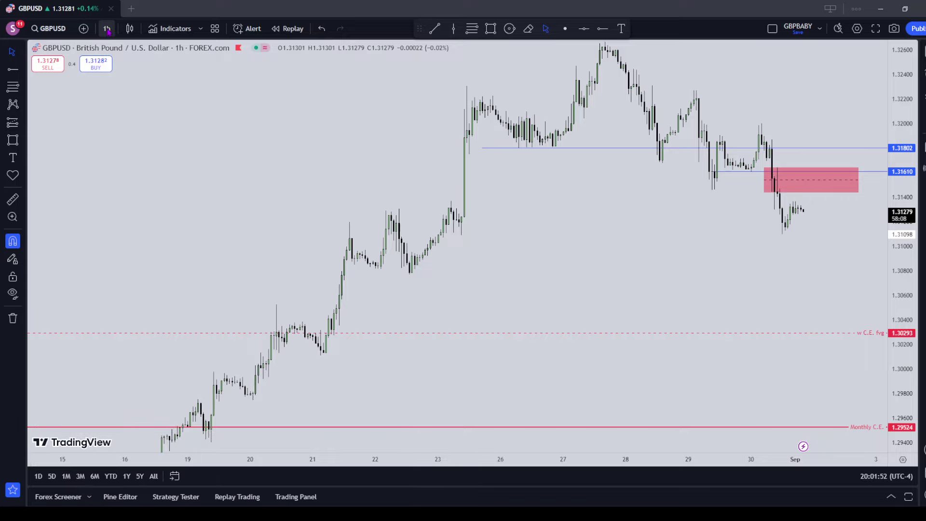
# - Return to the 4 hour interval and stretch the red rectangle so it spans from about 29 August to about 3 September
pyautogui.click(112, 28)
pyautogui.click(128, 414)
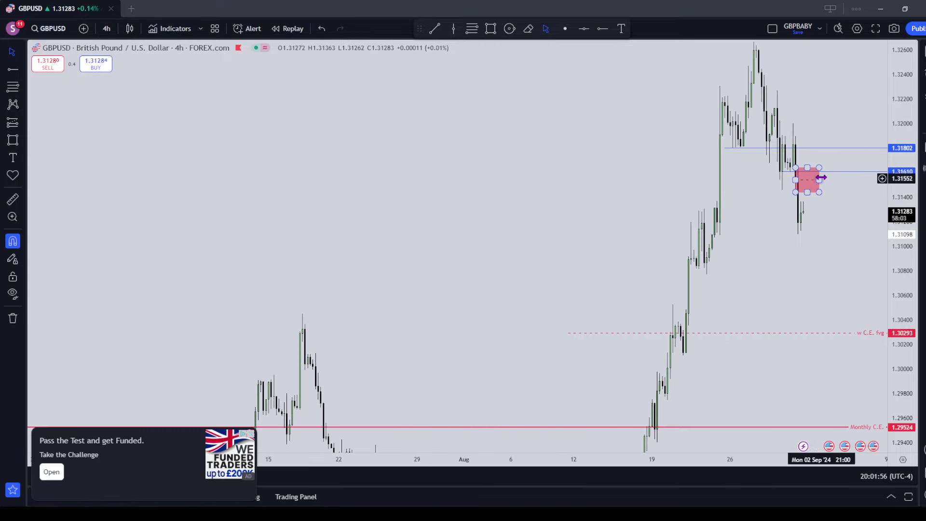
pyautogui.moveTo(819, 213); pyautogui.dragTo(705, 242)
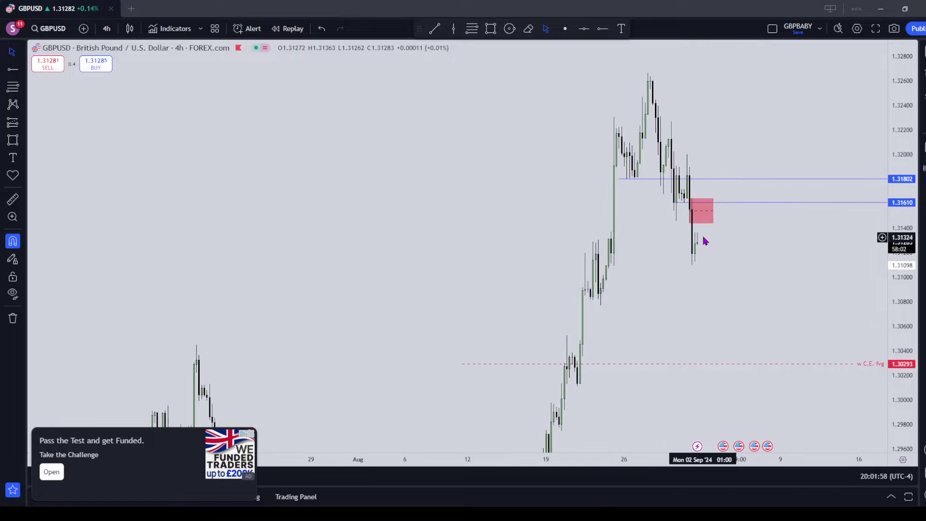
pyautogui.moveTo(713, 209)
pyautogui.mouseDown()
pyautogui.moveTo(726, 210)
pyautogui.moveTo(668, 210)
pyautogui.mouseUp()
pyautogui.click(724, 250)
pyautogui.click(734, 253)
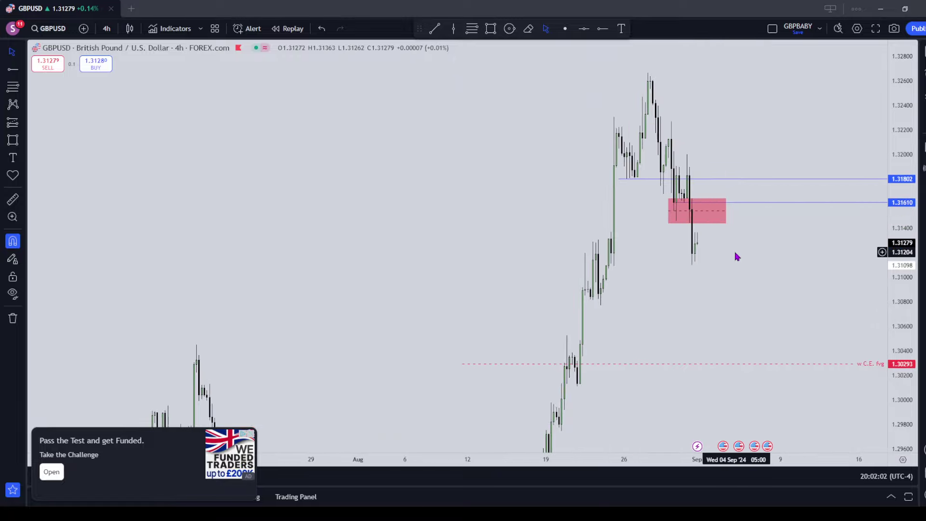
pyautogui.moveTo(736, 257); pyautogui.dragTo(645, 268)
pyautogui.moveTo(514, 227); pyautogui.dragTo(412, 227)
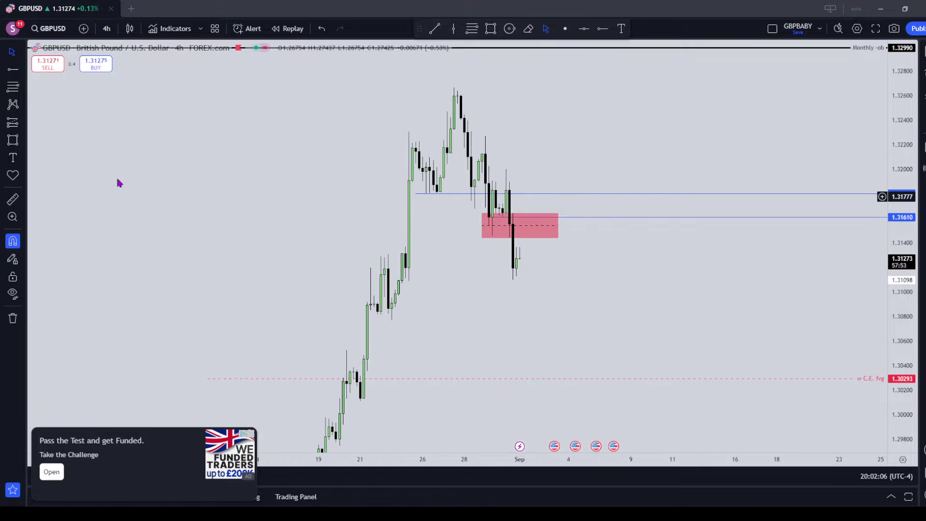
# - Draw a Fib retracement across the 23 August rally from 1.31367 to 1.31893 to check its levels, and delete it
pyautogui.click(12, 87)
pyautogui.click(405, 247)
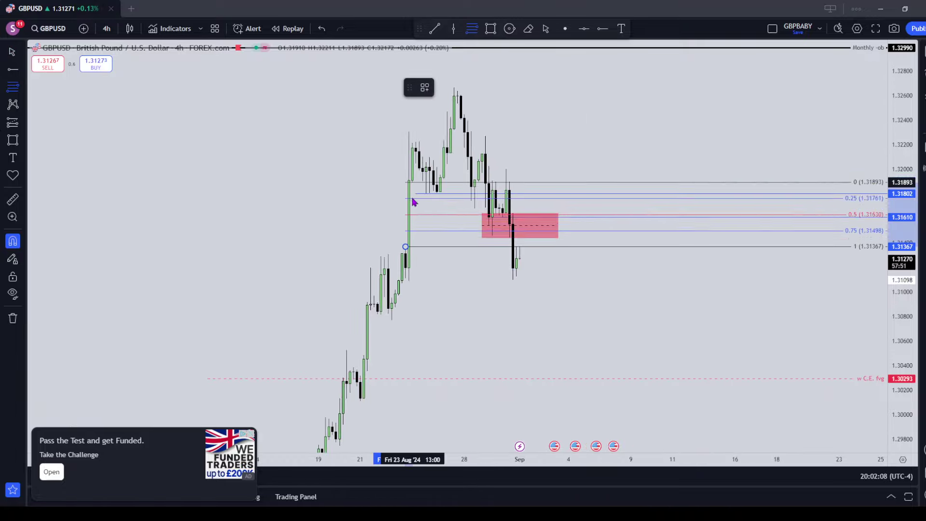
pyautogui.click(412, 193)
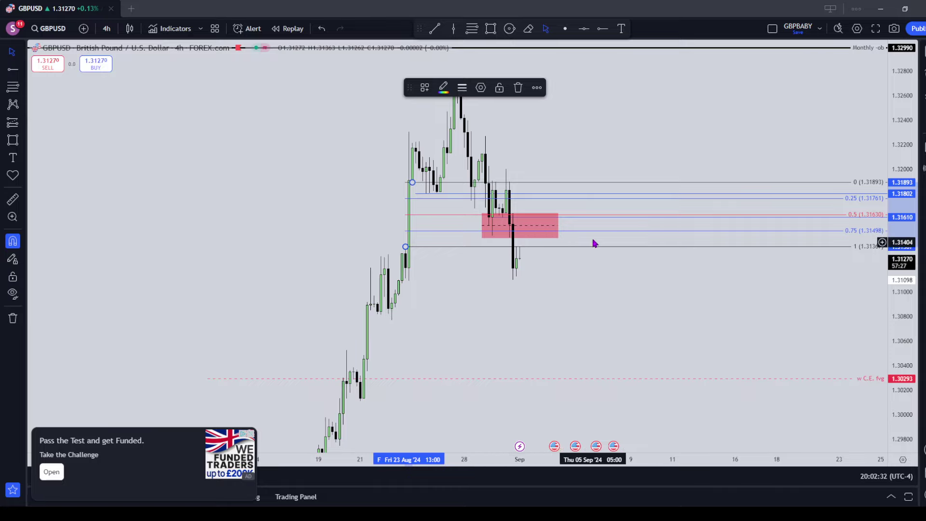
pyautogui.press('Delete')
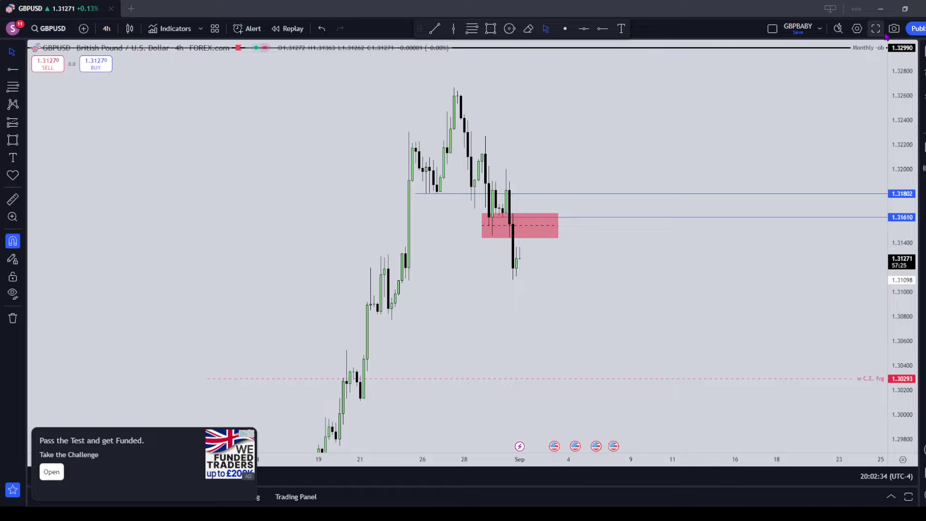
# - Delete the blue horizontal ray at 1.31802
pyautogui.click(527, 194)
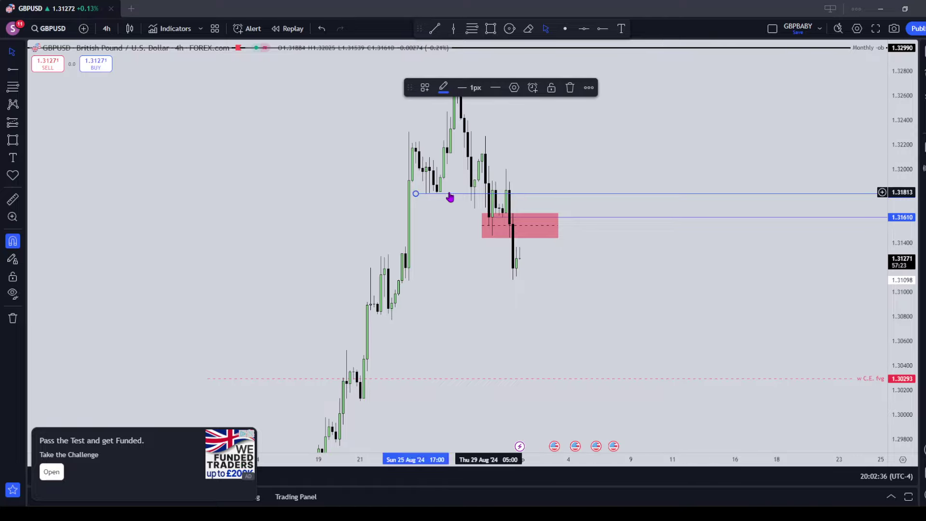
pyautogui.press('Delete')
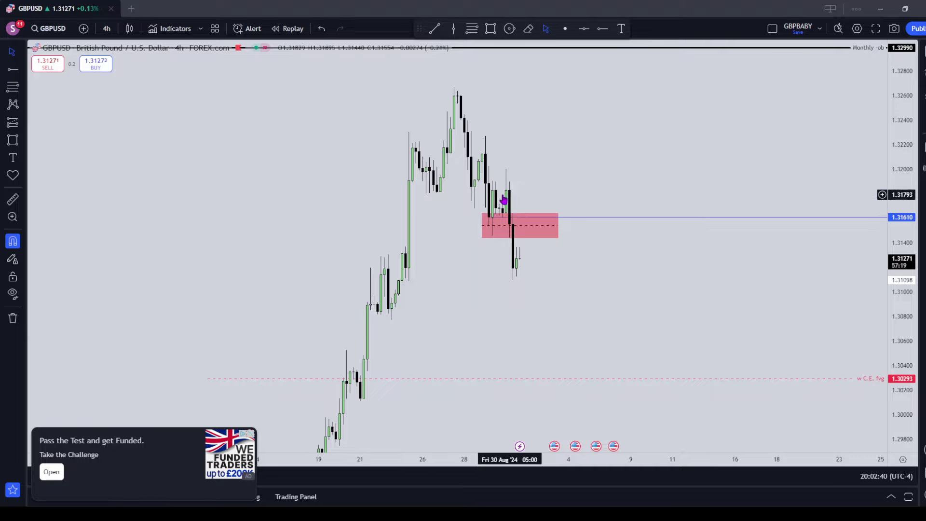
# - Set the line thickness of the blue horizontal ray at 1.31610 to 2px
pyautogui.click(587, 217)
pyautogui.click(471, 87)
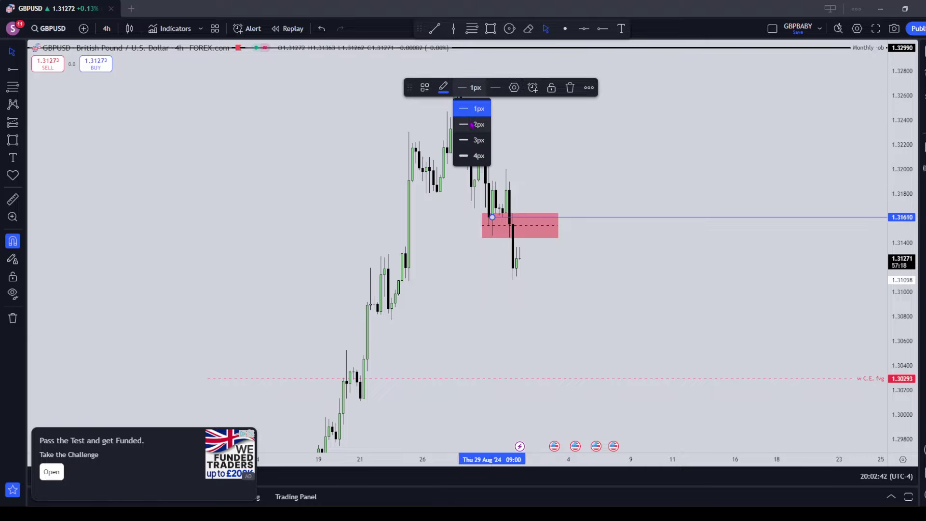
pyautogui.click(472, 126)
pyautogui.moveTo(622, 180); pyautogui.dragTo(684, 189)
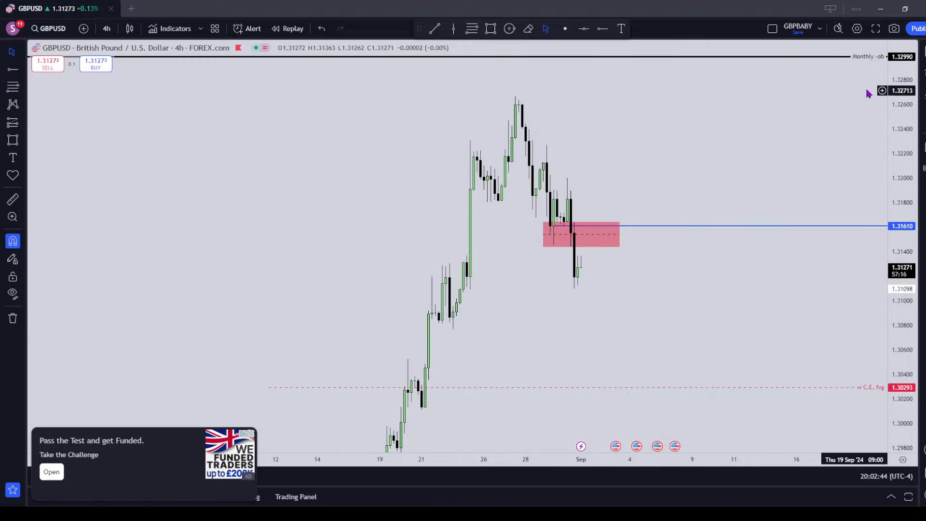
# - Switch the chart to EURUSD from the Forex watchlist and set it to the 1 month interval
pyautogui.click(923, 51)
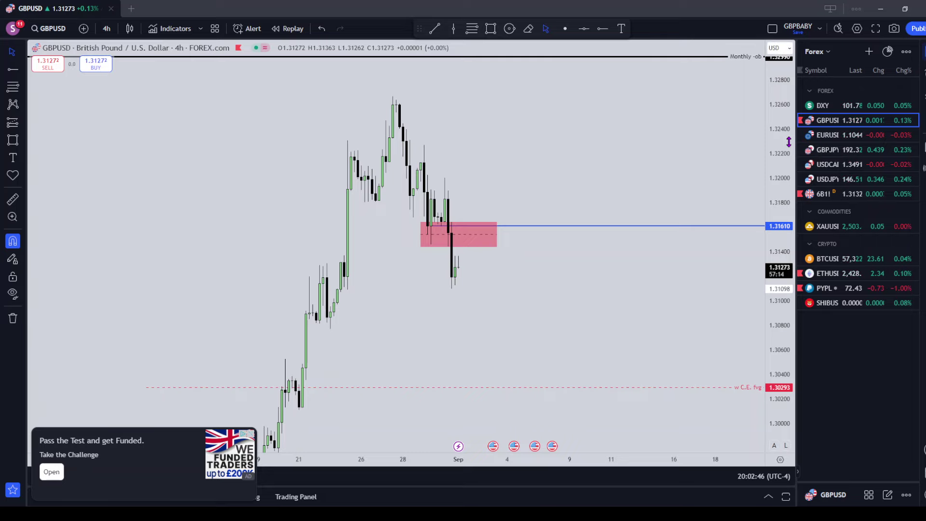
pyautogui.click(828, 135)
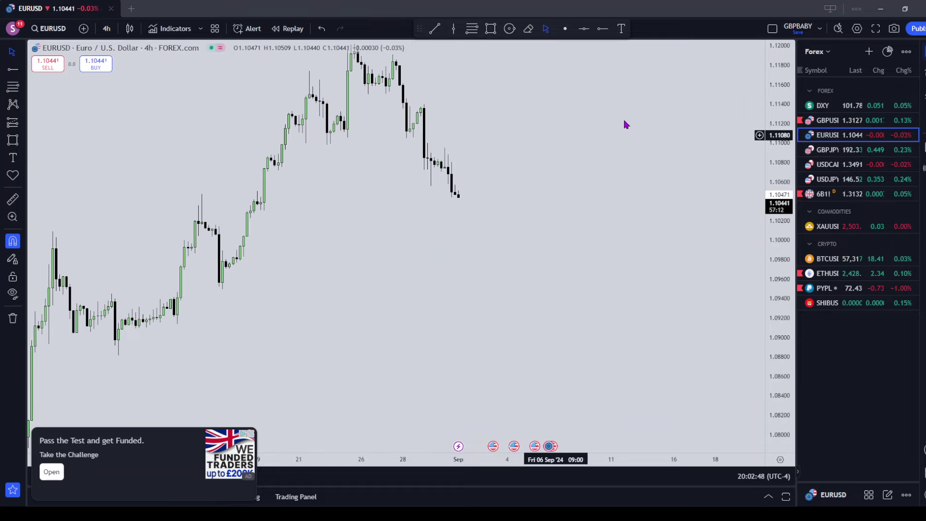
pyautogui.click(924, 51)
pyautogui.click(107, 28)
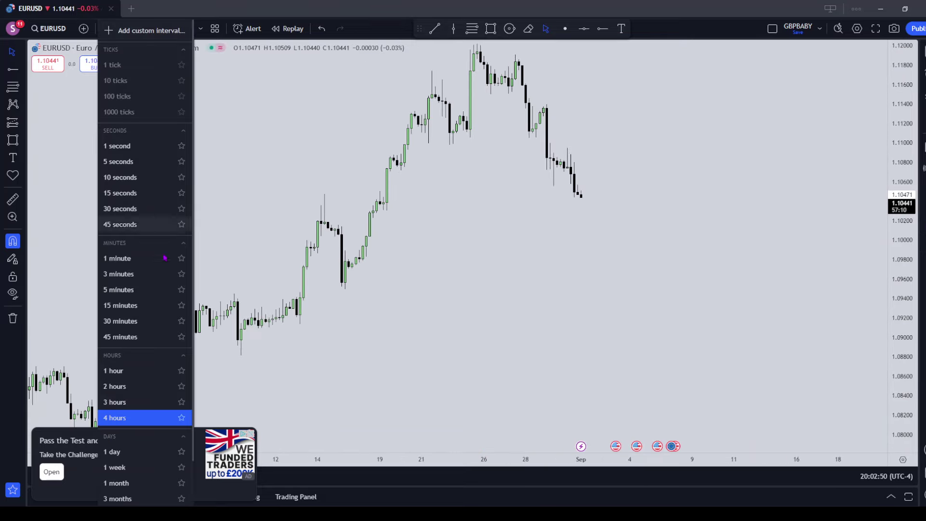
pyautogui.click(130, 482)
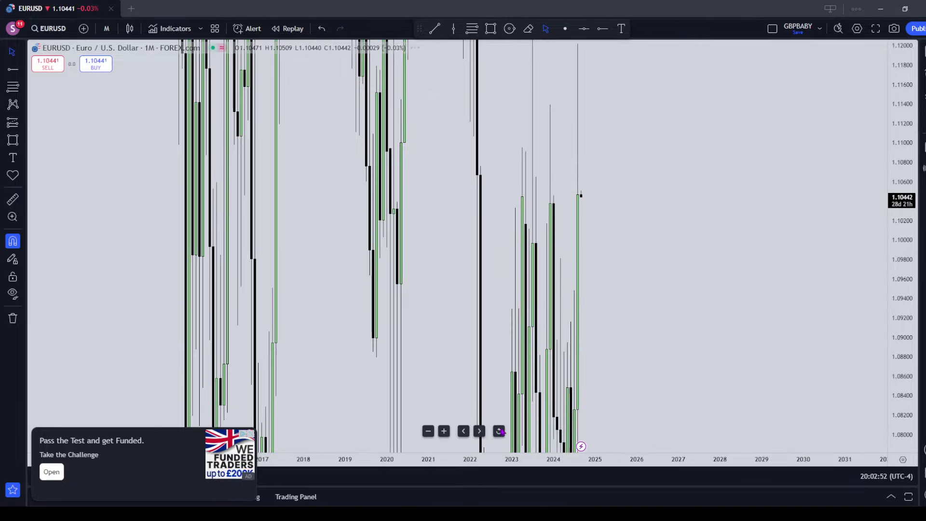
# - Draw a Fib retracement over the March 2024 candle's upper wick, from 1.08052 to 1.09814
pyautogui.scroll(2, 596, 350)
pyautogui.scroll(2, 597, 349)
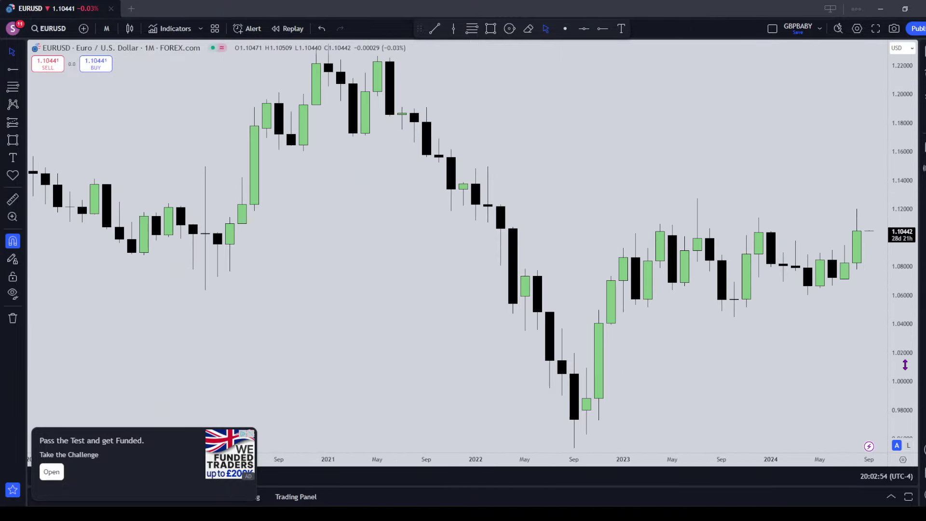
pyautogui.scroll(2, 823, 215)
pyautogui.moveTo(823, 215); pyautogui.dragTo(487, 250)
pyautogui.moveTo(911, 261)
pyautogui.mouseDown()
pyautogui.moveTo(911, 241)
pyautogui.moveTo(910, 270)
pyautogui.mouseUp()
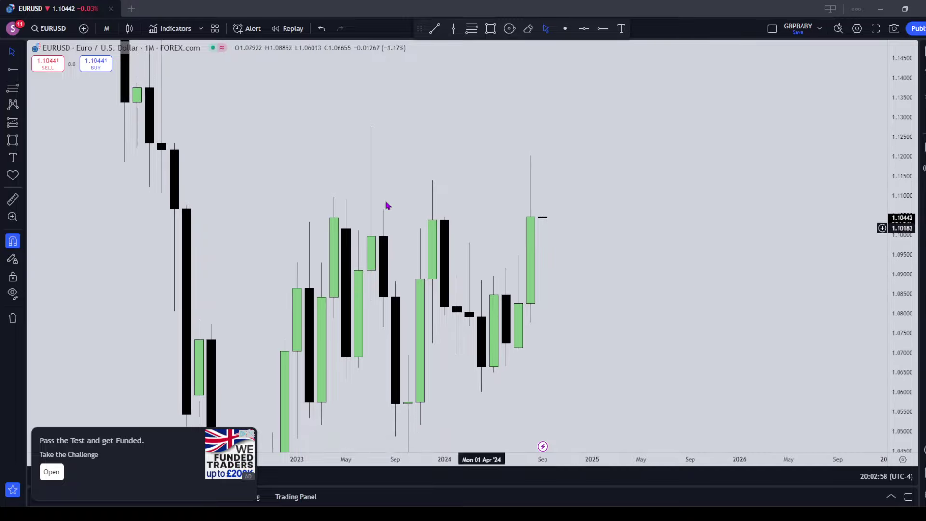
pyautogui.hotkey('alt', 'f')
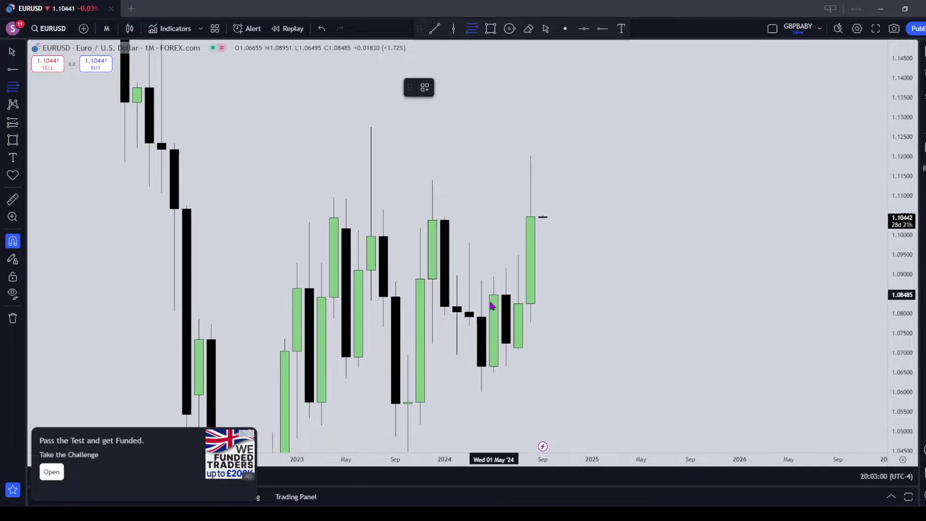
pyautogui.click(470, 312)
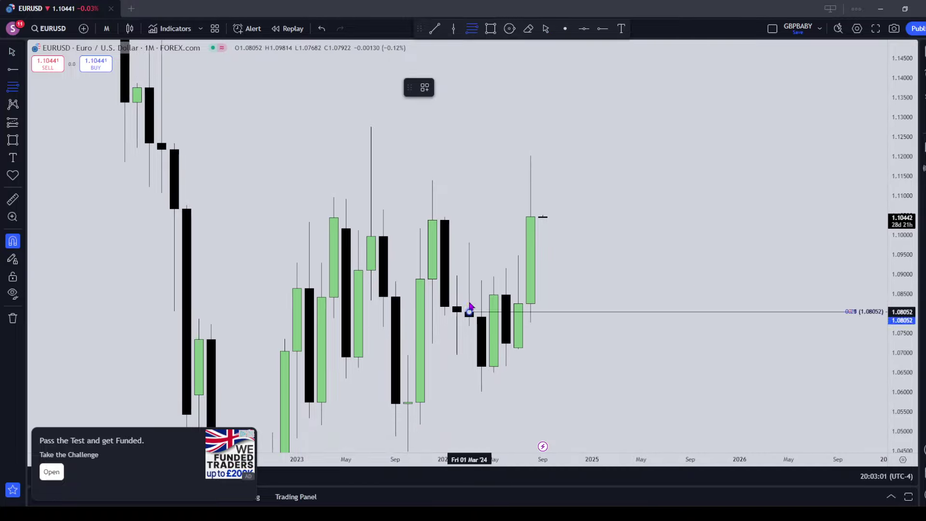
pyautogui.click(469, 243)
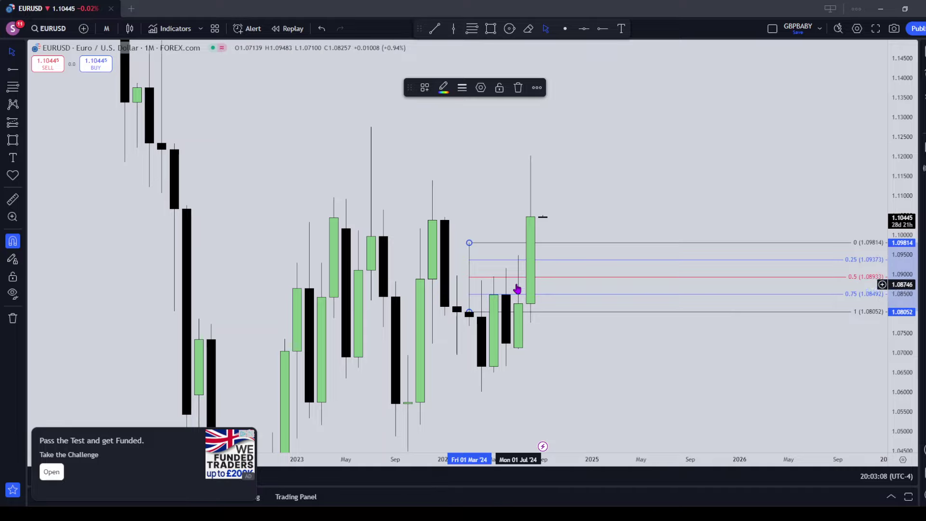
# - Place a horizontal ray at 1.08934 on the Fib's 0.5 level from March 2024, and delete the Fib retracement
pyautogui.click(22, 72)
pyautogui.click(63, 196)
pyautogui.click(482, 281)
pyautogui.press('Delete')
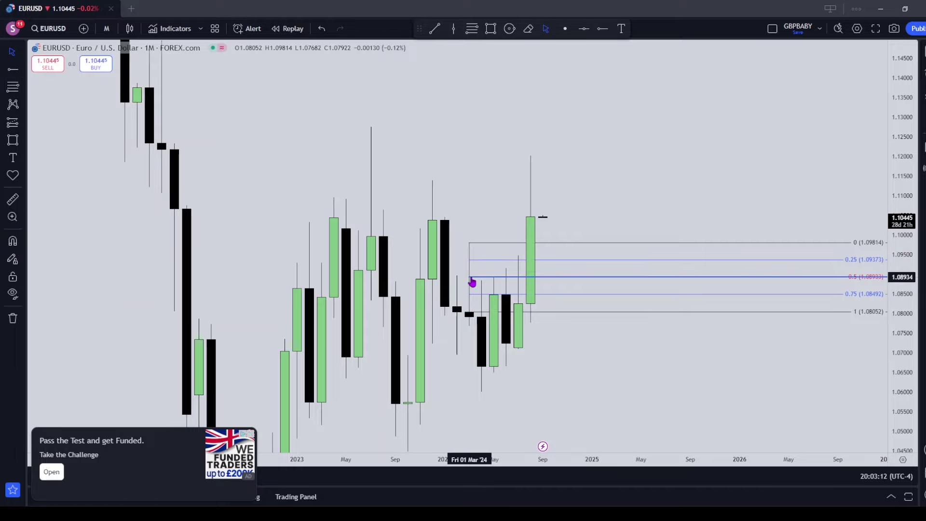
pyautogui.click(471, 278)
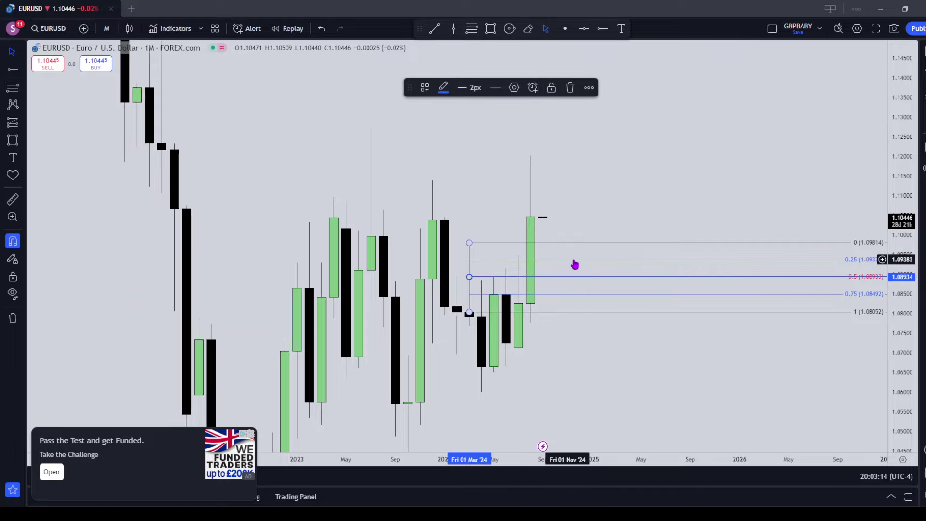
pyautogui.press('Delete')
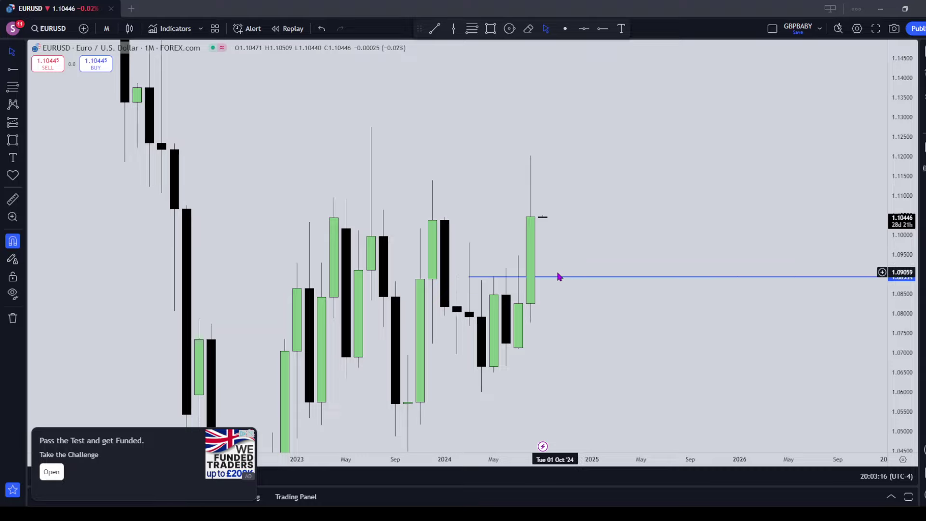
# - Thin the blue horizontal ray at 1.08934 to 1px
pyautogui.click(560, 280)
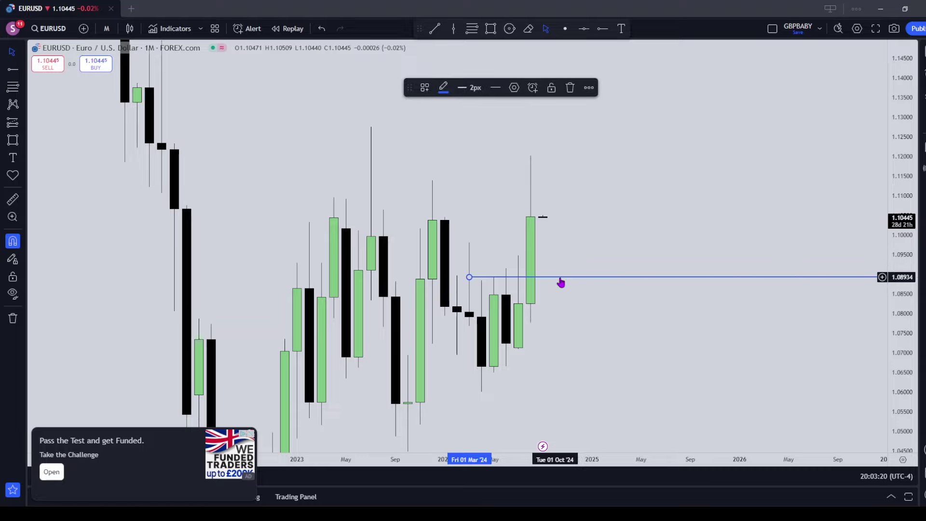
pyautogui.click(472, 89)
pyautogui.click(473, 114)
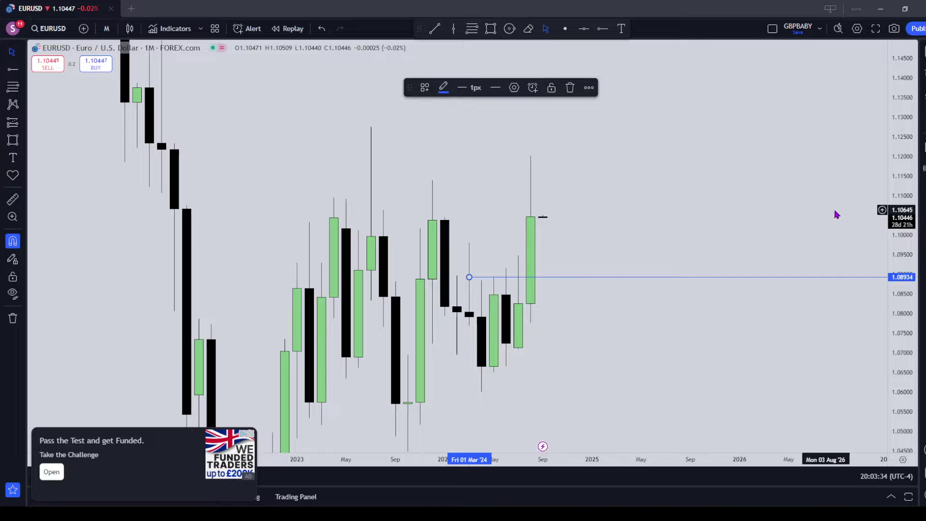
# - Draw a Fib retracement over the August 2024 candle's upper wick, from 1.10471 to 1.12017
pyautogui.moveTo(787, 149); pyautogui.dragTo(562, 216)
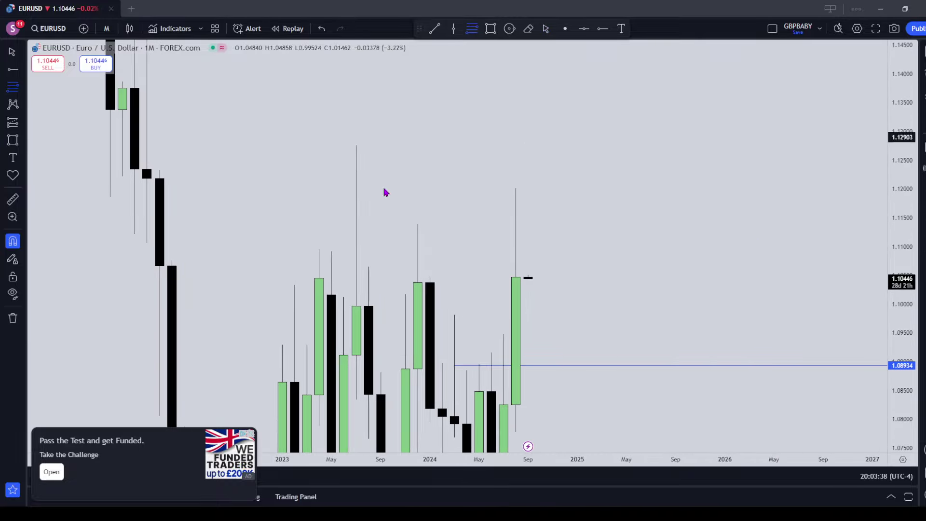
pyautogui.click(516, 278)
pyautogui.click(517, 188)
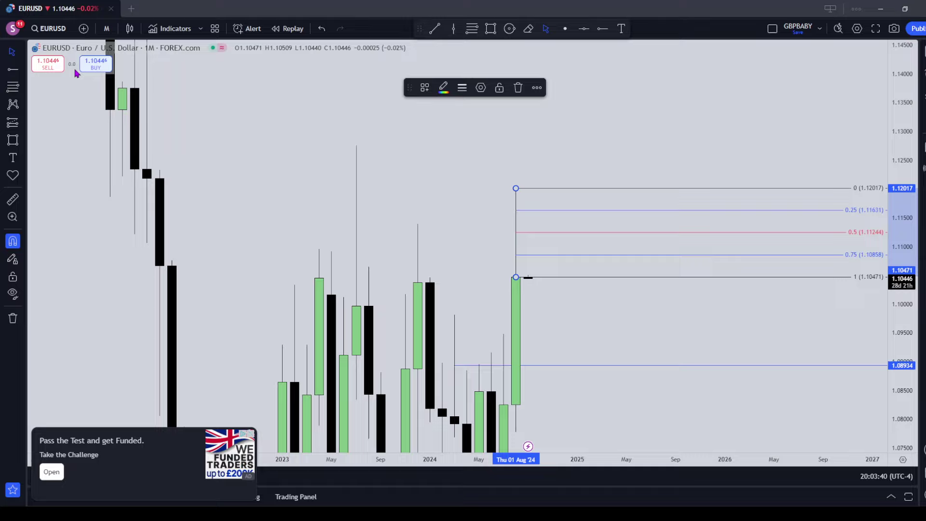
# - Place a red horizontal ray at 1.11248 on the August wick's 0.5 level, and delete the Fib retracement
pyautogui.click(148, 76)
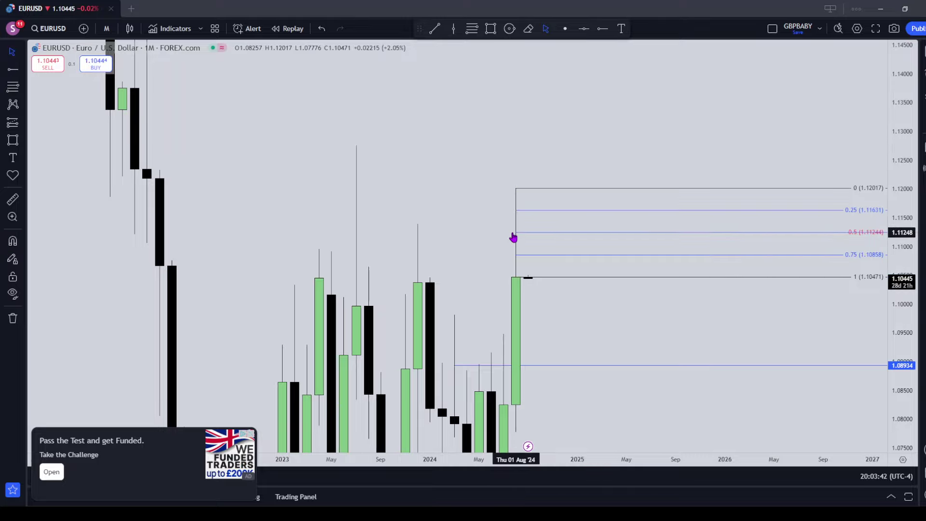
pyautogui.click(514, 236)
pyautogui.click(443, 87)
pyautogui.click(444, 123)
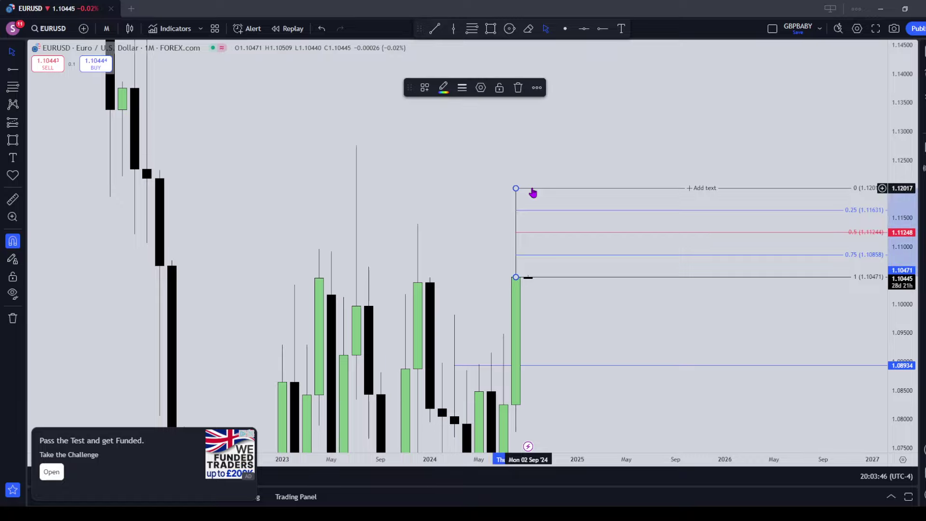
pyautogui.press('Delete')
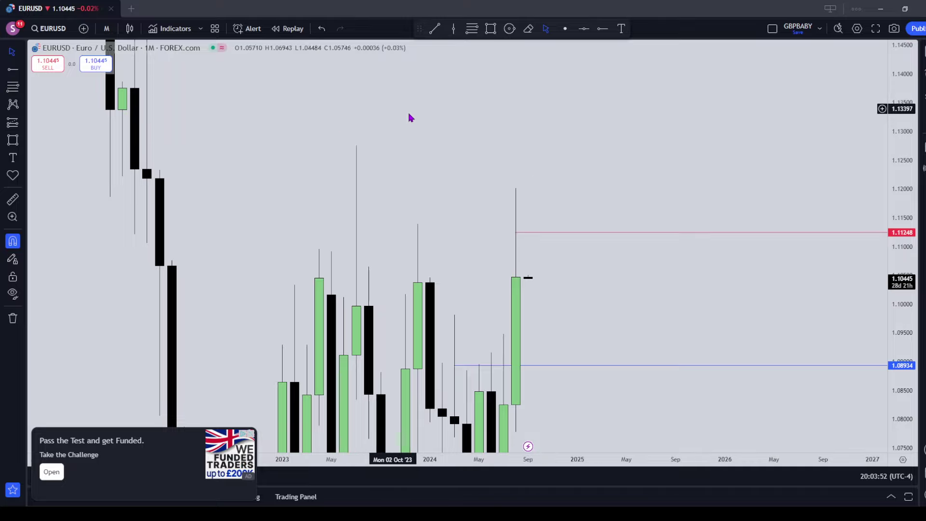
# - Switch the EURUSD chart to the 1 week interval
pyautogui.scroll(3, 627, 258)
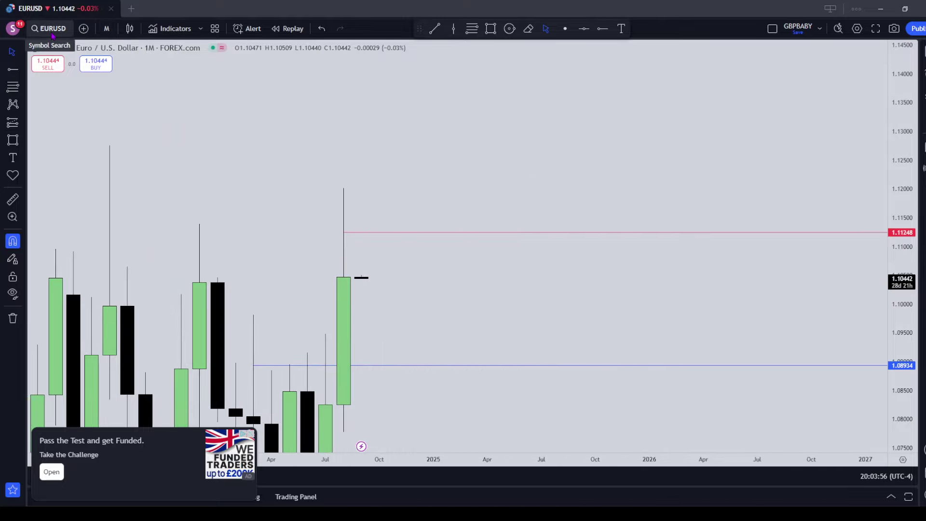
pyautogui.click(107, 28)
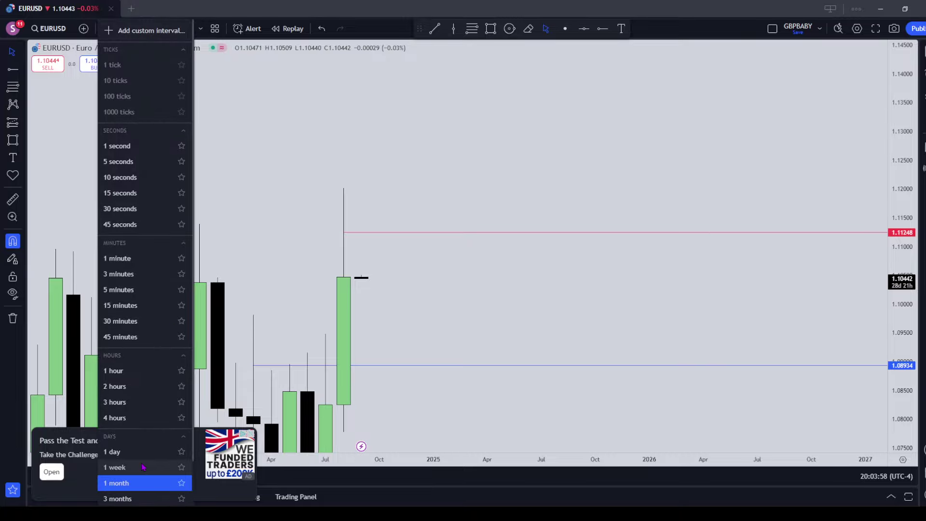
pyautogui.click(126, 466)
# - Draw a Fib retracement over the 5 August weekly candle's upper wick, from 1.09162 to 1.10088
pyautogui.scroll(-3, 343, 328)
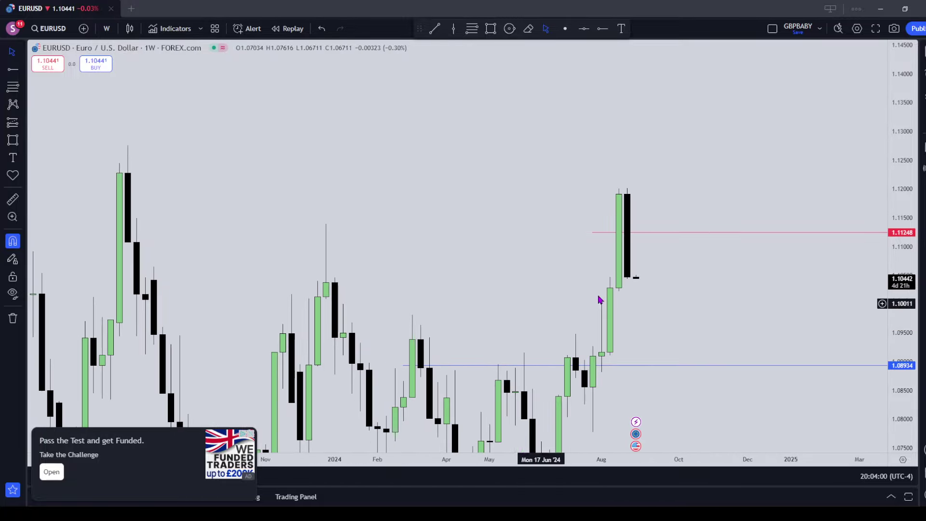
pyautogui.moveTo(827, 236); pyautogui.dragTo(696, 215)
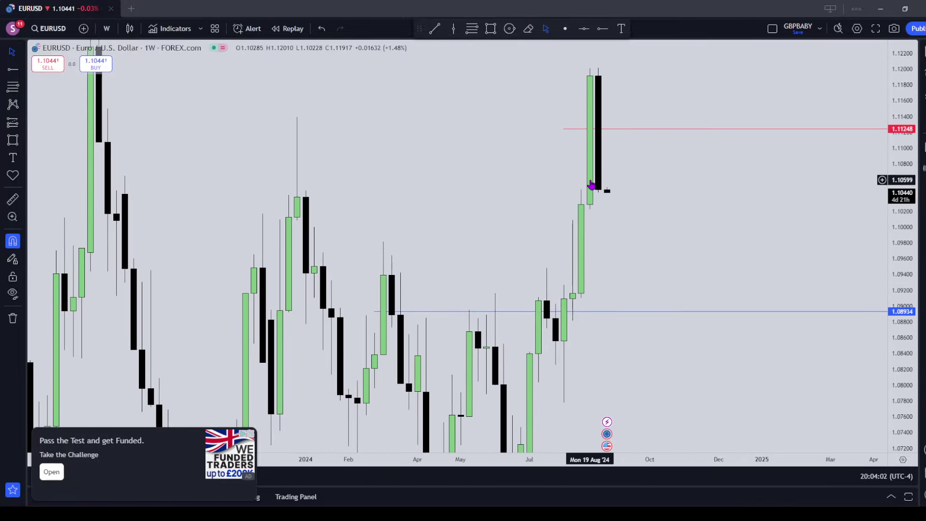
pyautogui.moveTo(623, 205); pyautogui.dragTo(599, 259)
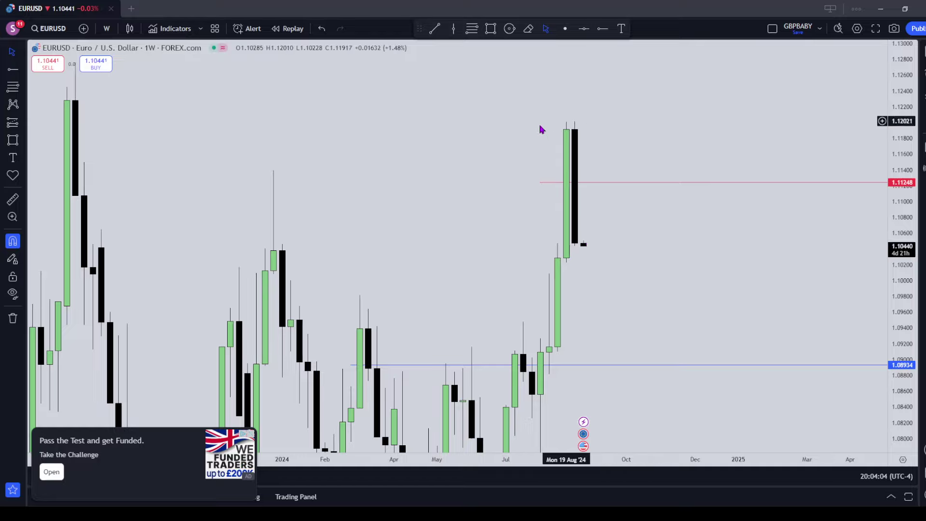
pyautogui.moveTo(575, 225); pyautogui.dragTo(554, 190)
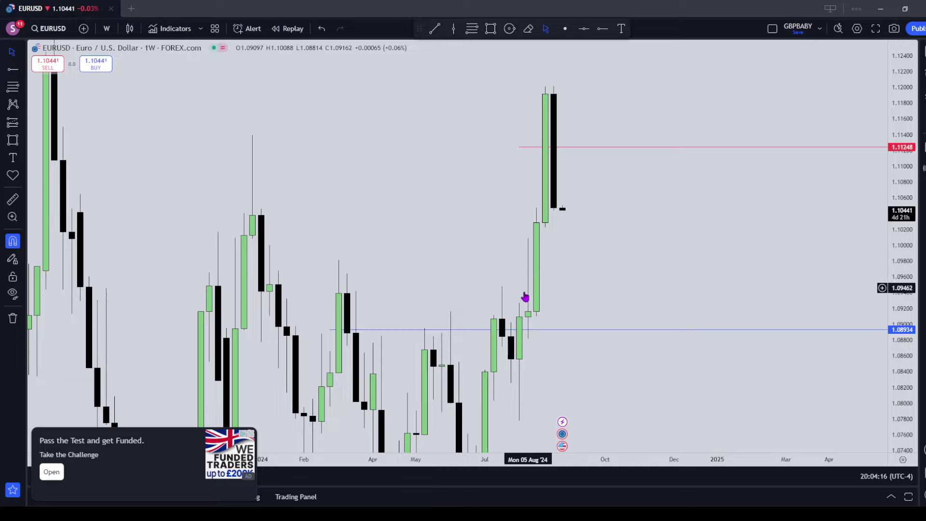
pyautogui.click(12, 86)
pyautogui.click(528, 300)
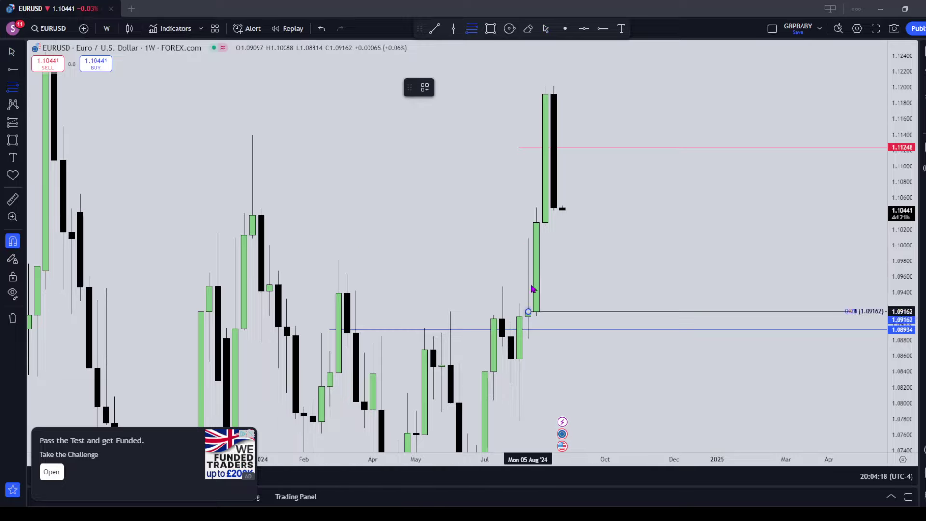
pyautogui.click(534, 238)
# - Mark the weekly wick's 0.5 level with a red 2px horizontal ray at 1.09623 starting at 5 August, and delete the Fib retracement
pyautogui.hotkey('alt', 'j')
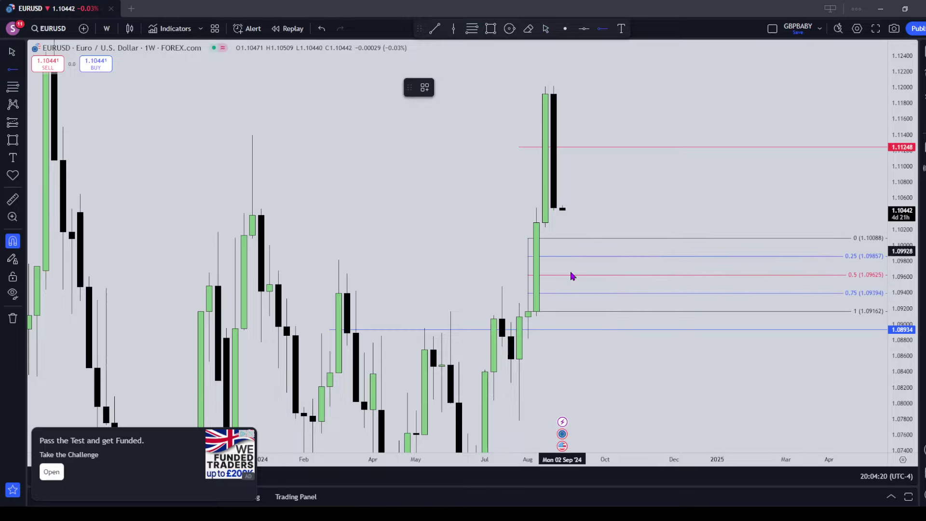
pyautogui.click(572, 276)
pyautogui.moveTo(572, 276); pyautogui.dragTo(529, 275)
pyautogui.click(465, 87)
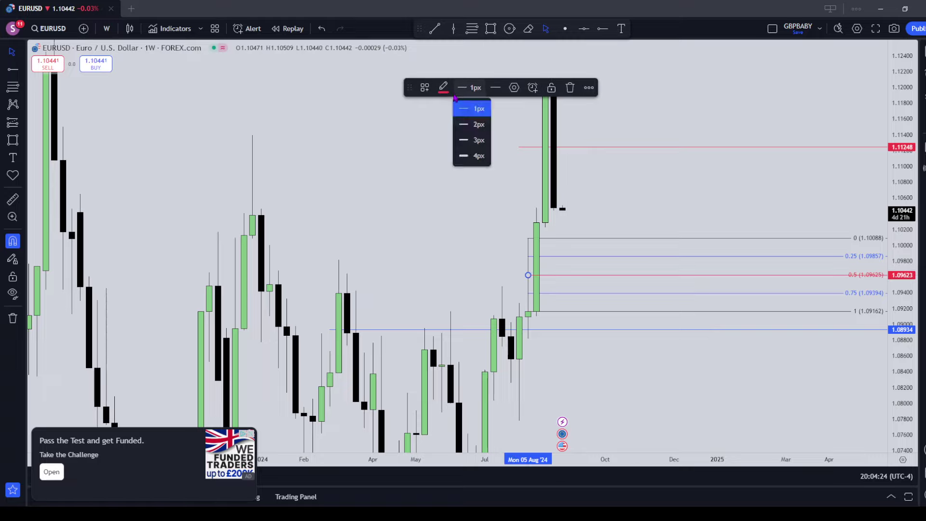
pyautogui.click(470, 124)
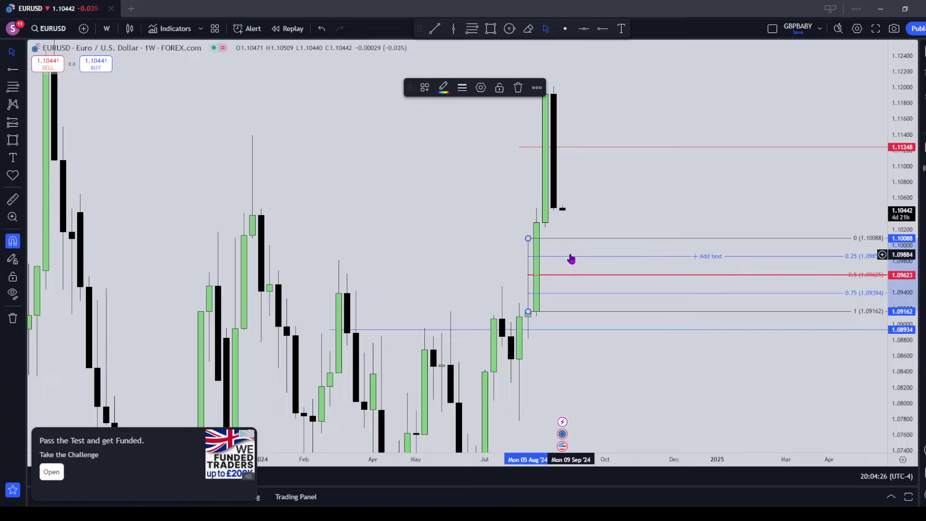
pyautogui.press('Delete')
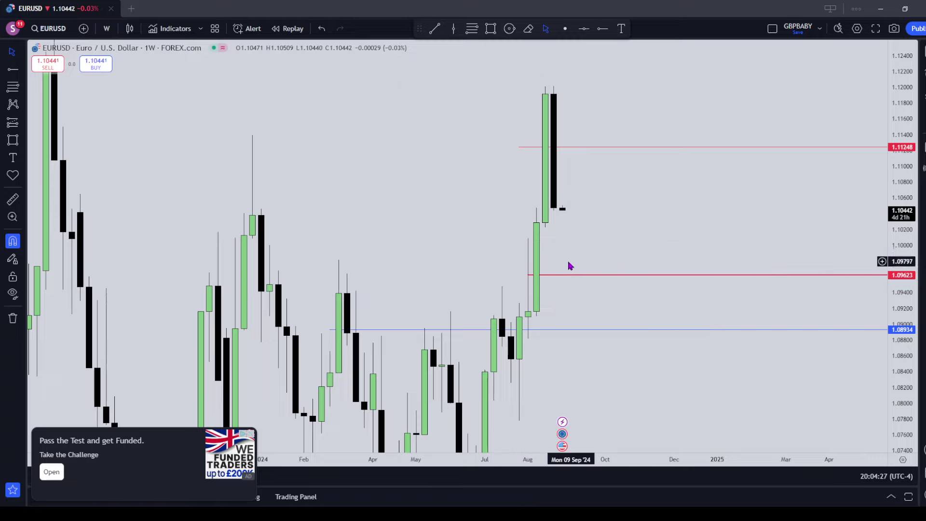
# - Label the blue horizontal ray at 1.08934 "Monthly C.E." in black italic text
pyautogui.doubleClick(582, 332)
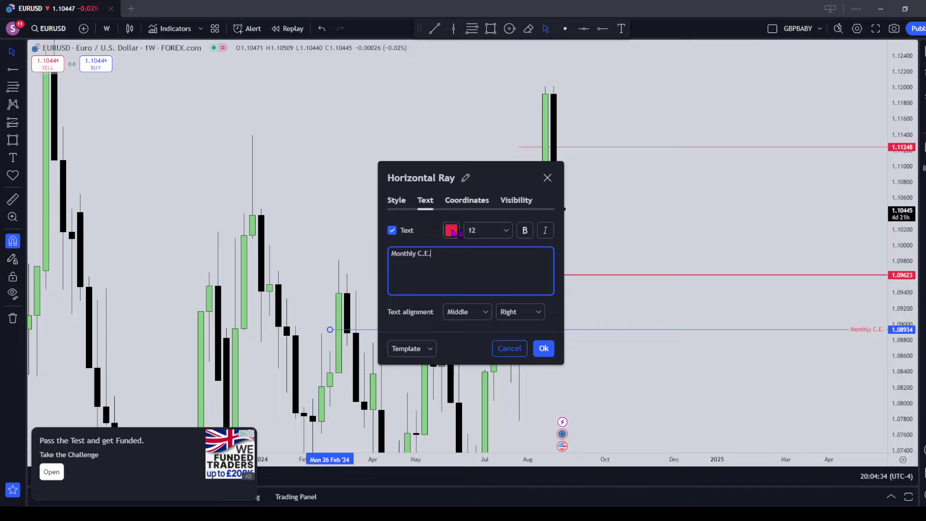
pyautogui.click(452, 230)
pyautogui.click(553, 248)
pyautogui.click(546, 230)
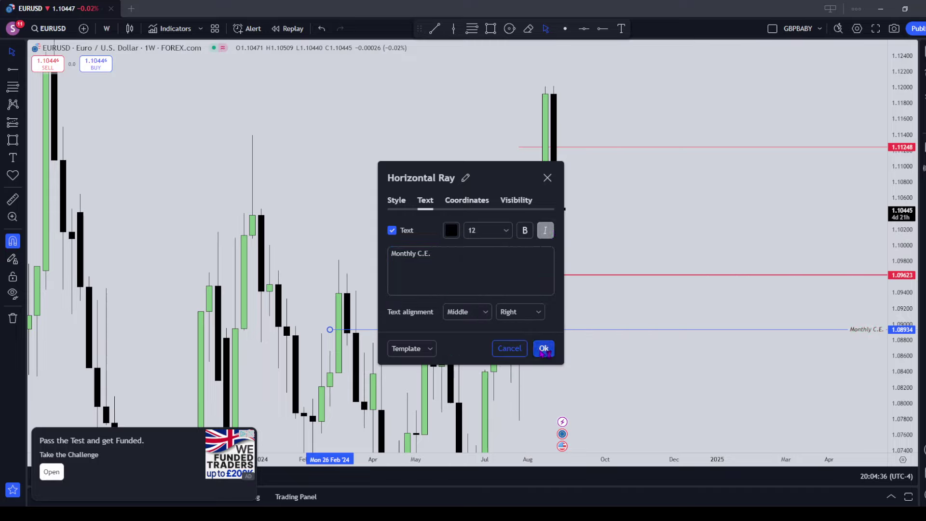
pyautogui.click(545, 348)
# - Label the red horizontal ray at 1.09623 "Weekly C.E." in black text
pyautogui.click(570, 275)
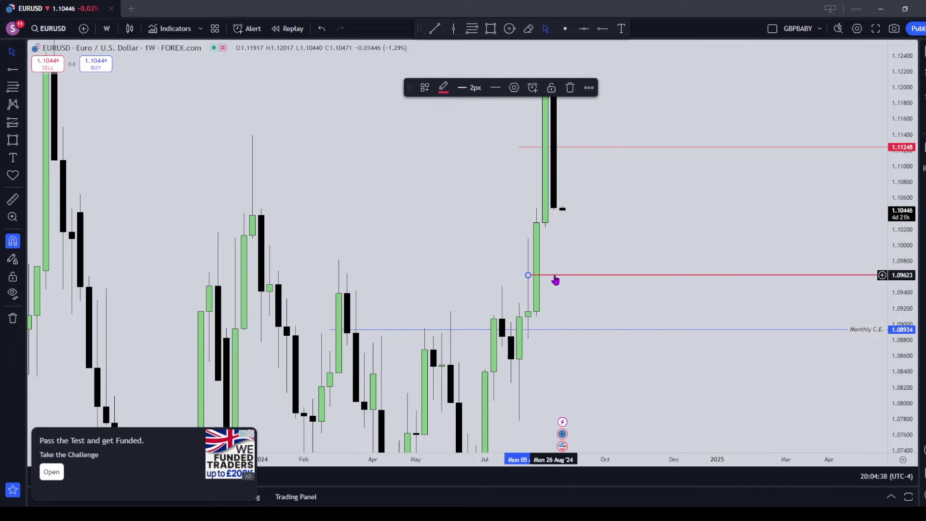
pyautogui.doubleClick(556, 277)
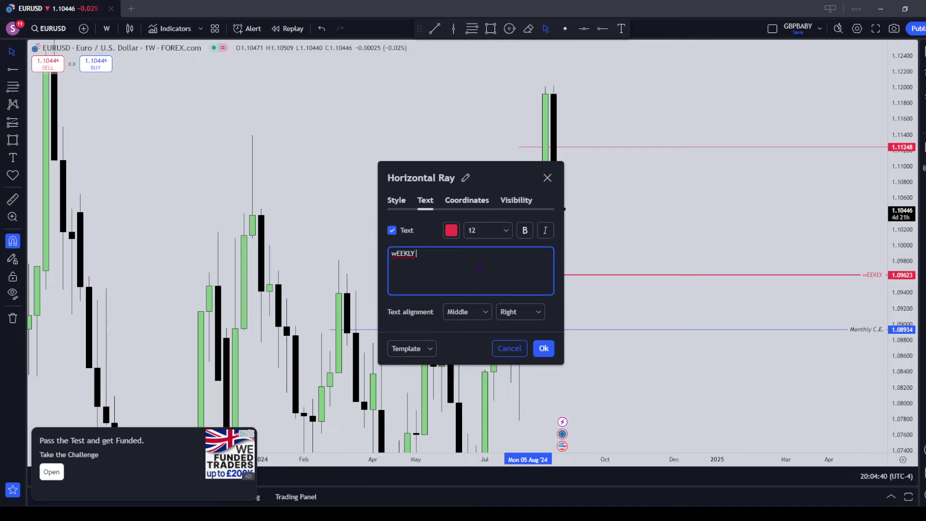
pyautogui.press('Return')
pyautogui.write('C.E.')
pyautogui.press('Escape')
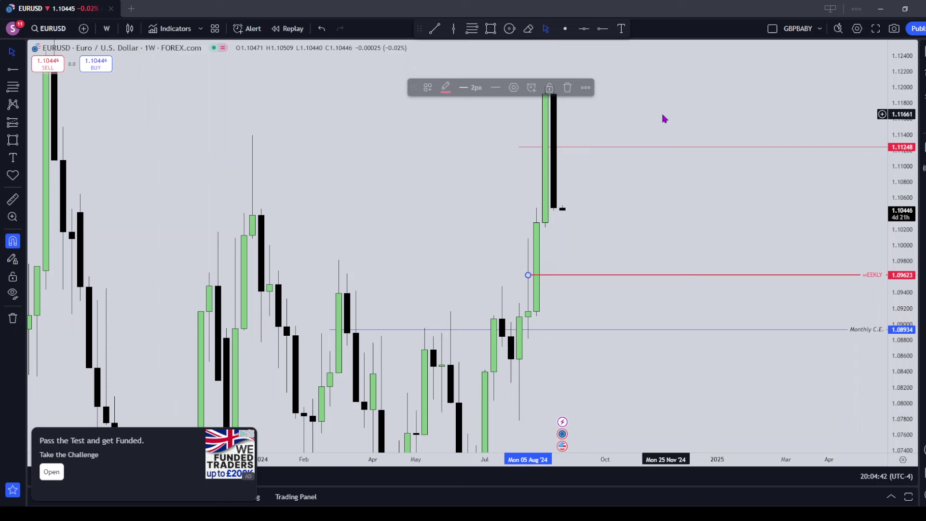
pyautogui.doubleClick(534, 275)
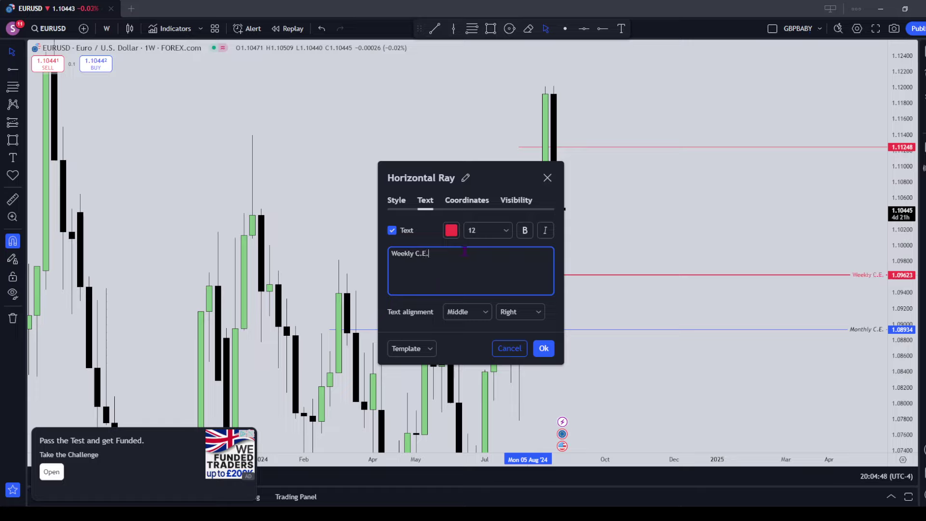
pyautogui.click(452, 230)
pyautogui.click(554, 250)
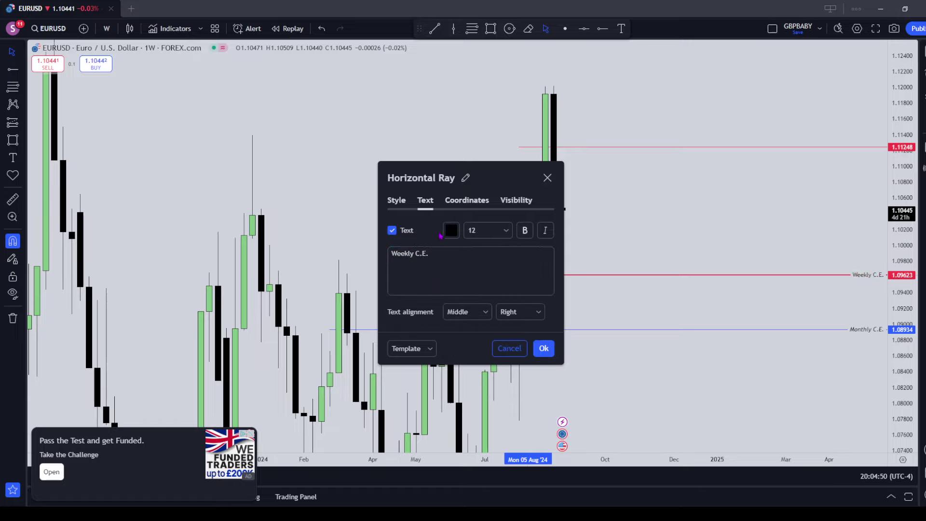
pyautogui.click(543, 351)
# - Label the red horizontal ray at 1.11248 "Monthly C.E." in black text
pyautogui.doubleClick(572, 148)
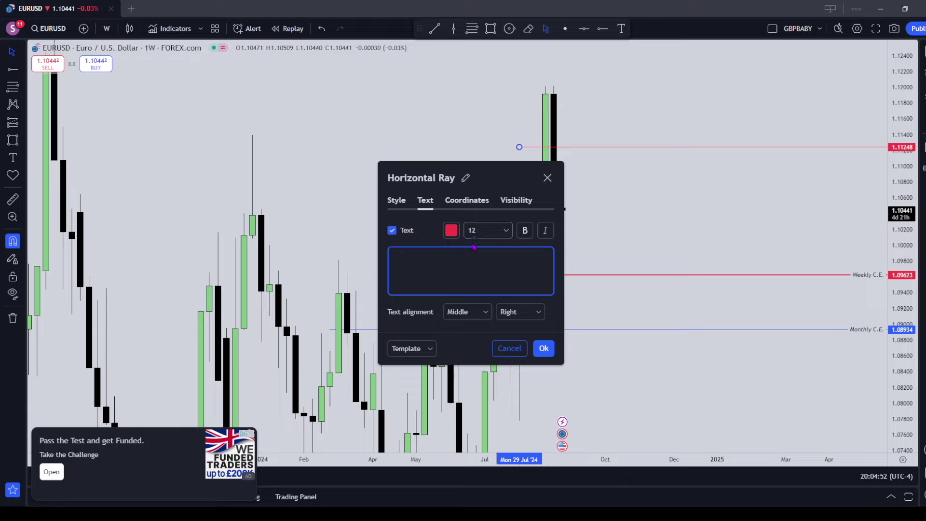
pyautogui.write('wEEL')
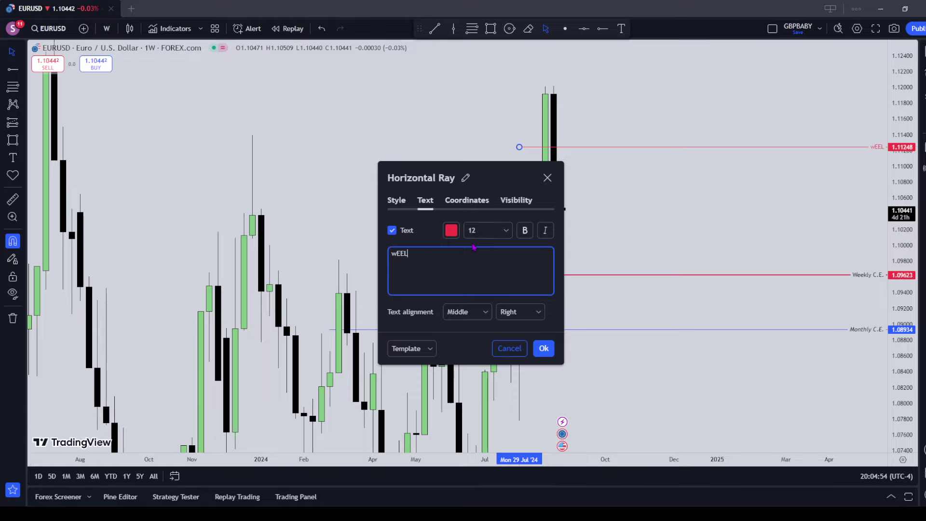
pyautogui.write('ly C.E.')
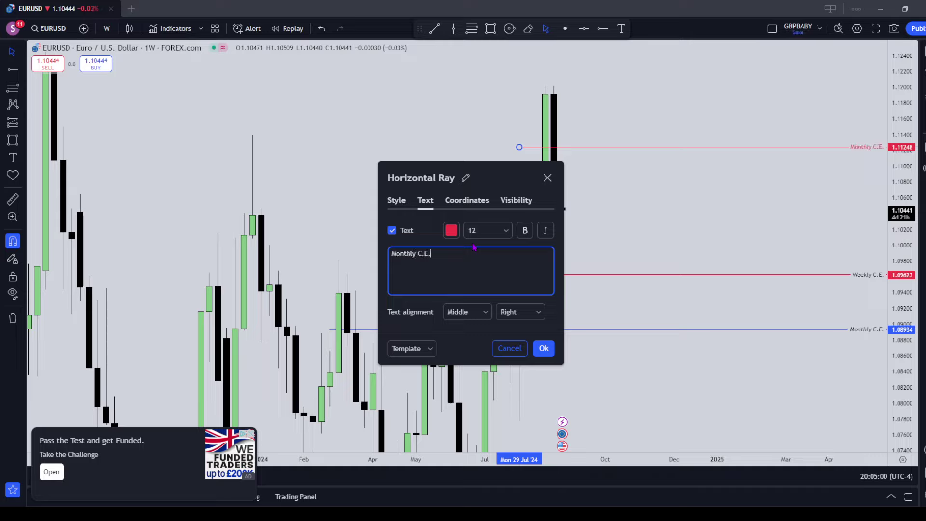
pyautogui.click(452, 230)
pyautogui.click(436, 225)
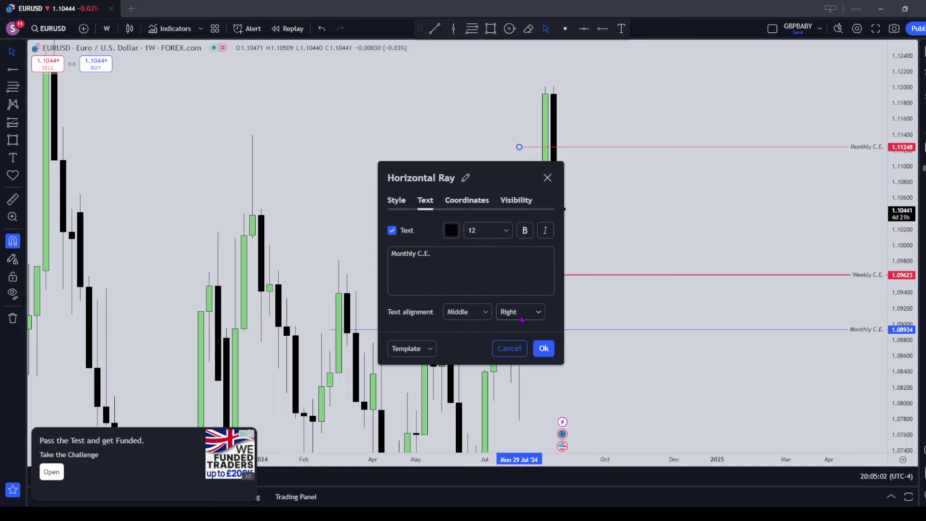
pyautogui.click(546, 349)
pyautogui.click(569, 295)
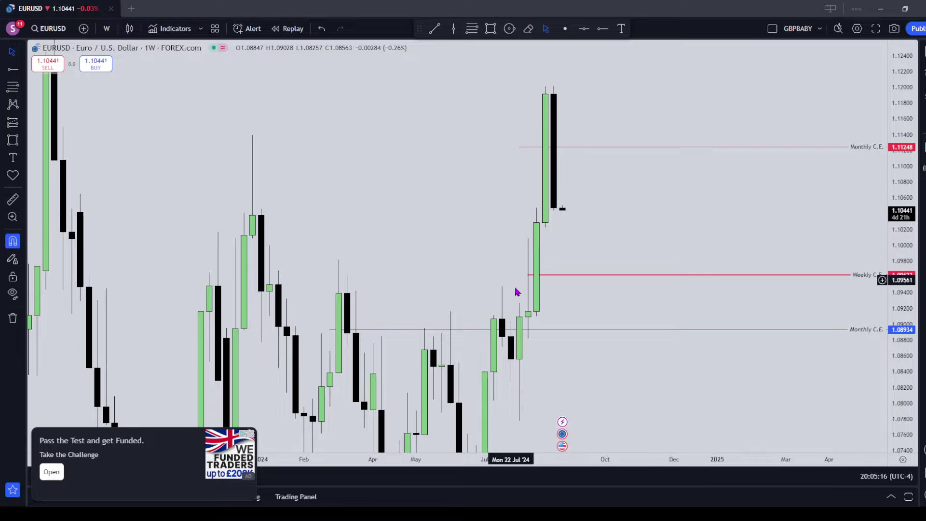
# - Switch to the 1 day interval and mark the 22 August candle's low at 1.10981 with a black horizontal ray
pyautogui.click(107, 29)
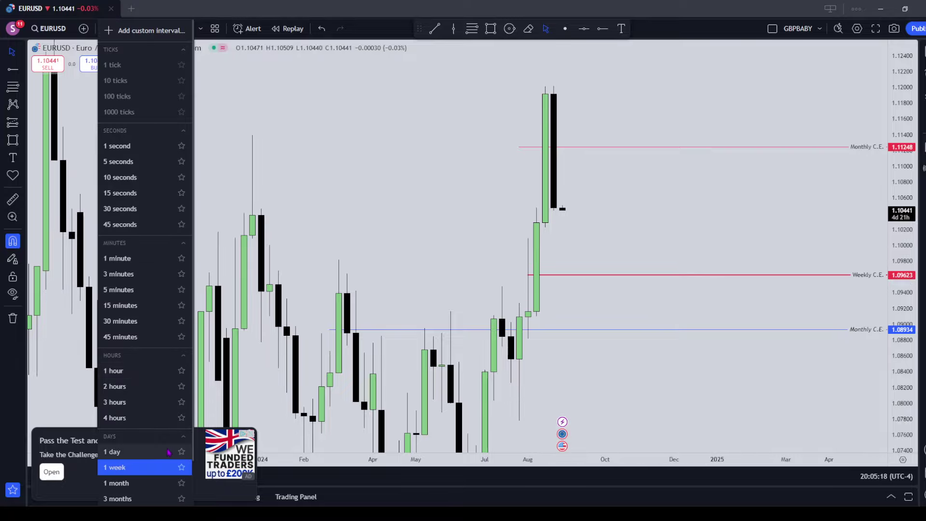
pyautogui.click(116, 449)
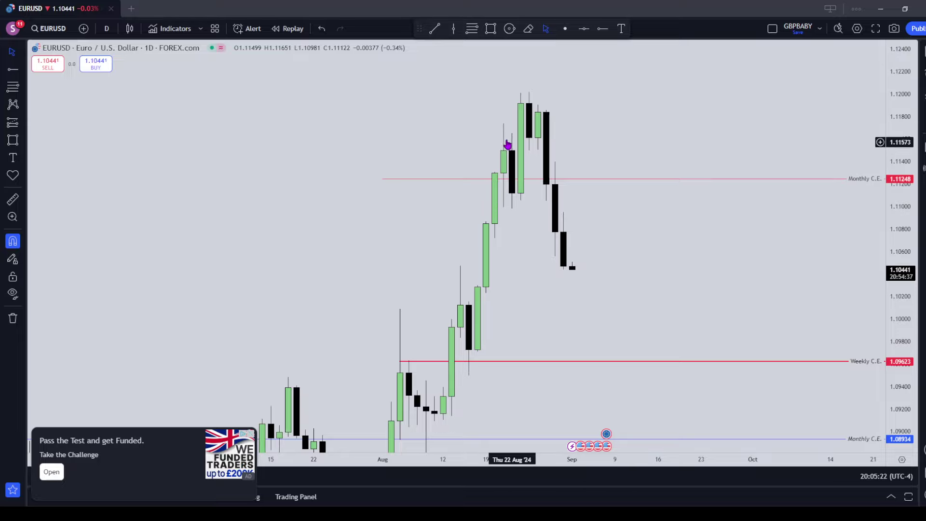
pyautogui.click(13, 69)
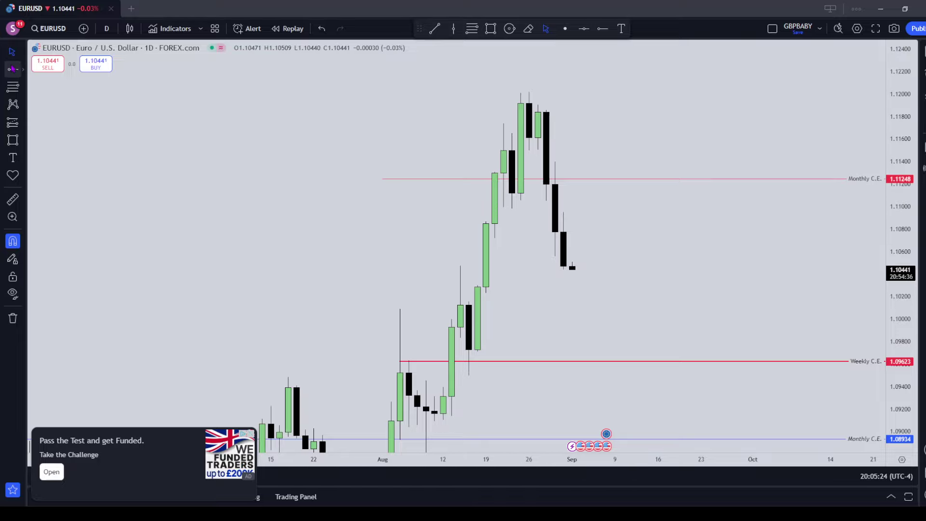
pyautogui.click(513, 210)
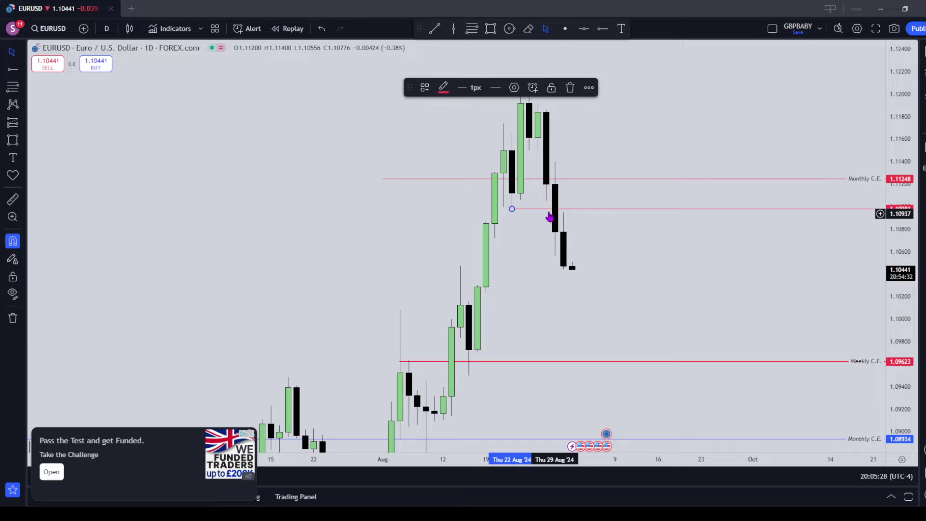
pyautogui.click(443, 87)
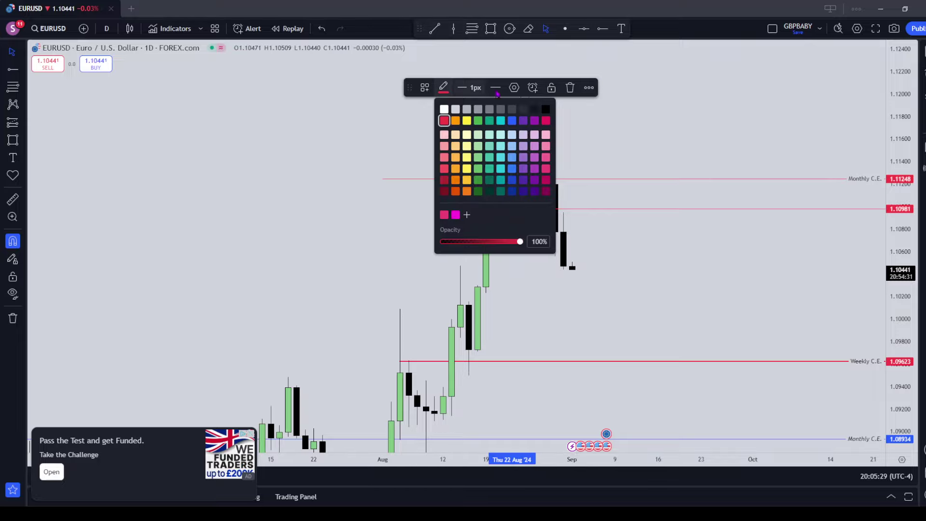
pyautogui.click(455, 120)
pyautogui.click(443, 88)
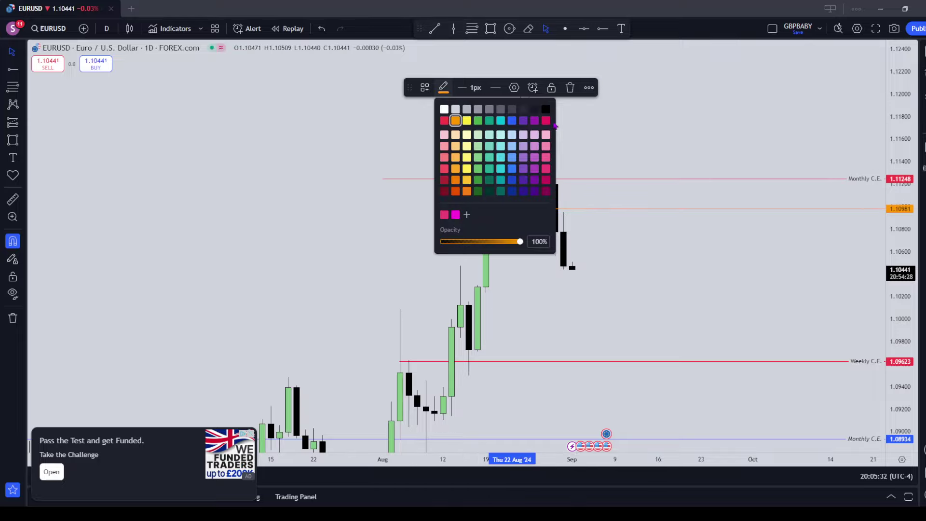
pyautogui.click(546, 109)
# - Draw a red rectangle over the daily fair value gap between the 28 August low and the 30 August high
pyautogui.click(13, 140)
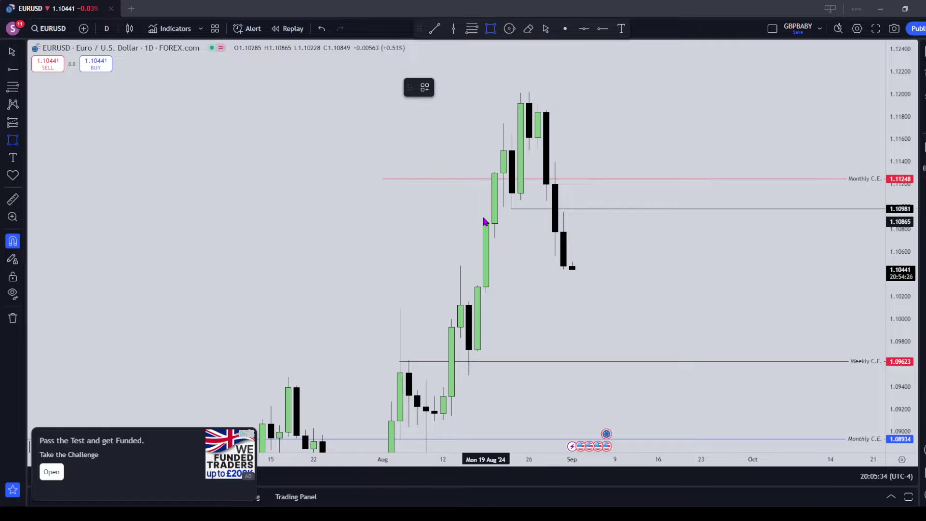
pyautogui.moveTo(538, 200)
pyautogui.mouseDown()
pyautogui.moveTo(558, 226)
pyautogui.moveTo(564, 213)
pyautogui.moveTo(675, 206)
pyautogui.mouseUp()
pyautogui.click(826, 277)
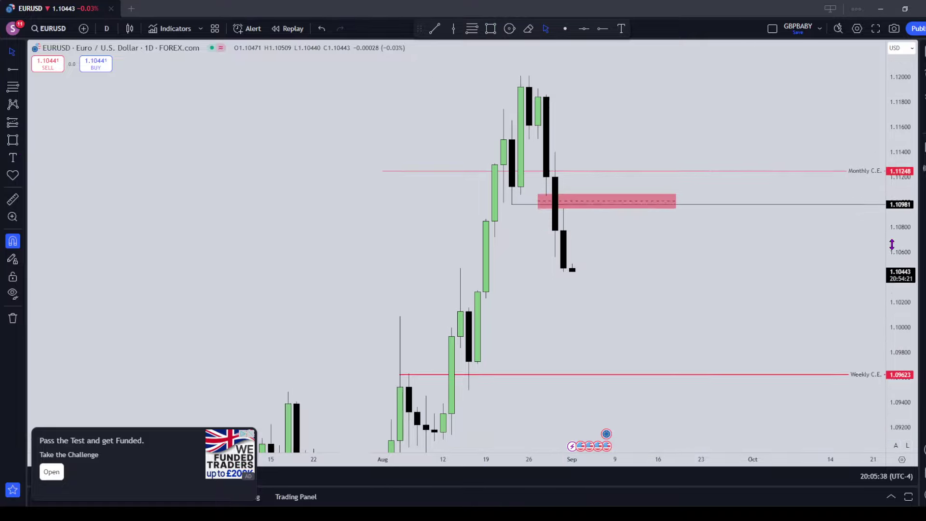
# - Mark the 15 August bearish daily candle's open with a black horizontal ray at 1.10127
pyautogui.moveTo(522, 323); pyautogui.dragTo(507, 230)
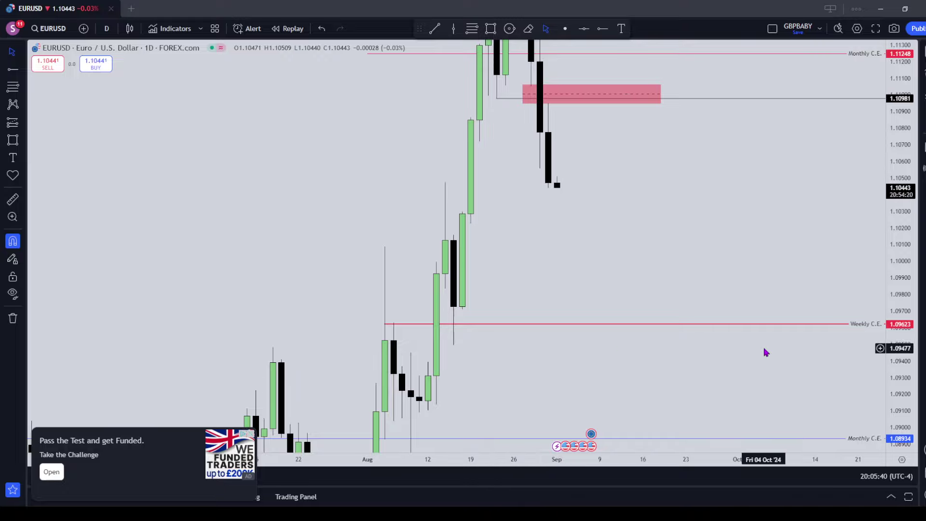
pyautogui.click(13, 69)
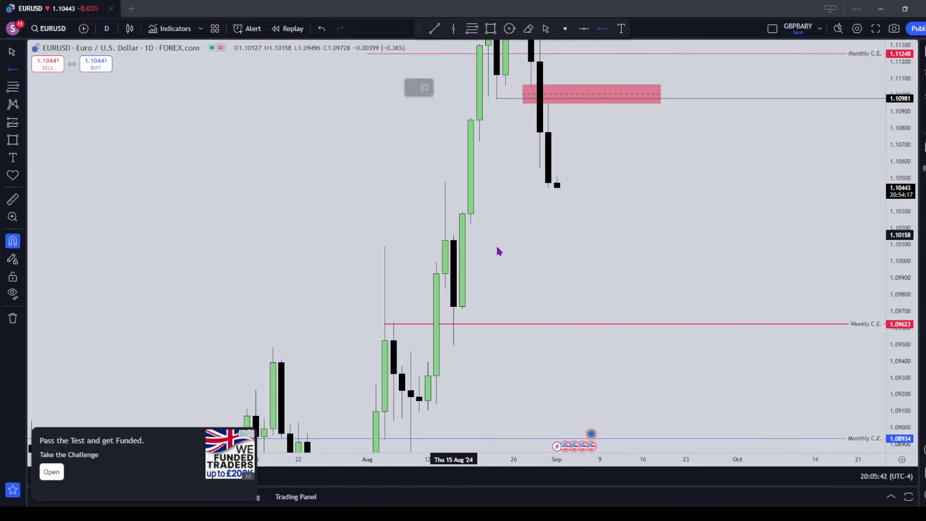
pyautogui.click(454, 242)
pyautogui.moveTo(593, 216); pyautogui.dragTo(618, 300)
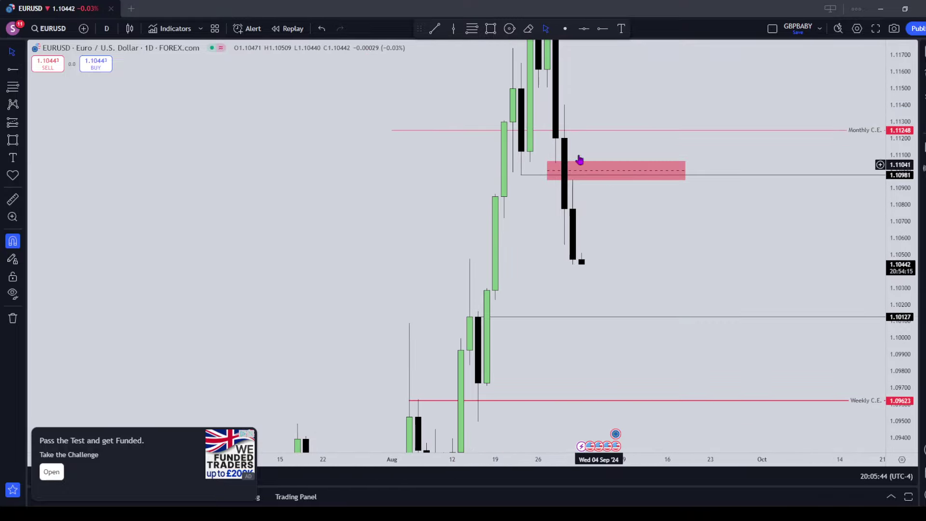
# - Label the black ray at 1.10981 "d Breaker low" and the one at 1.10127 "D +ob"
pyautogui.doubleClick(701, 177)
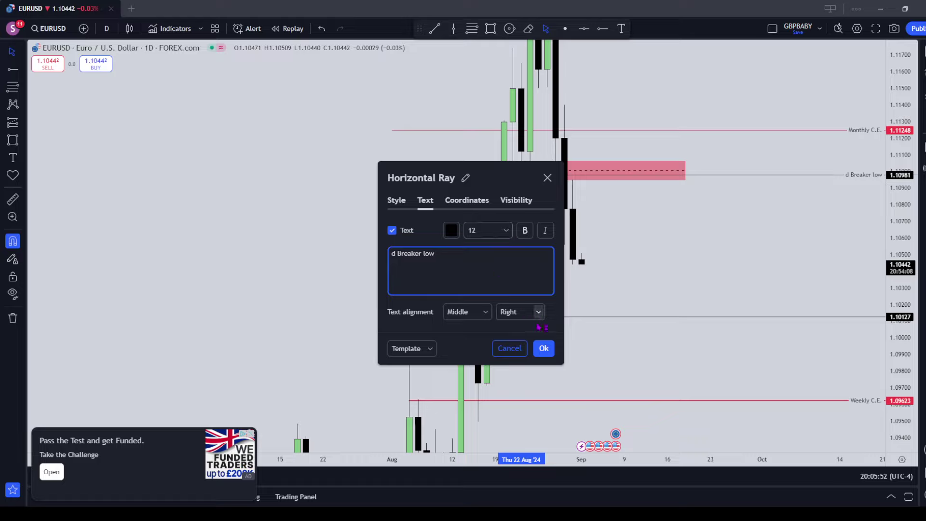
pyautogui.click(544, 349)
pyautogui.doubleClick(544, 317)
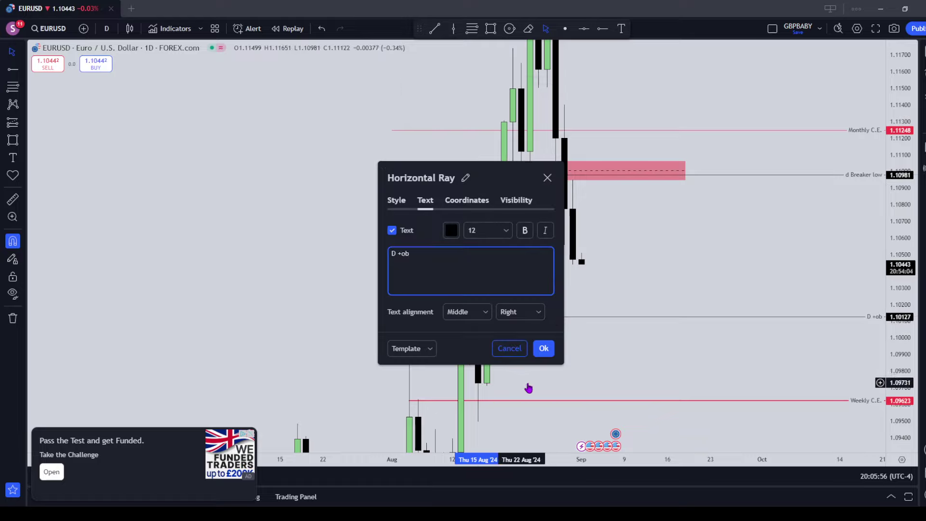
pyautogui.click(544, 348)
# - Switch the EURUSD chart to the 4 hours interval and dismiss the advertisement covering it
pyautogui.click(107, 28)
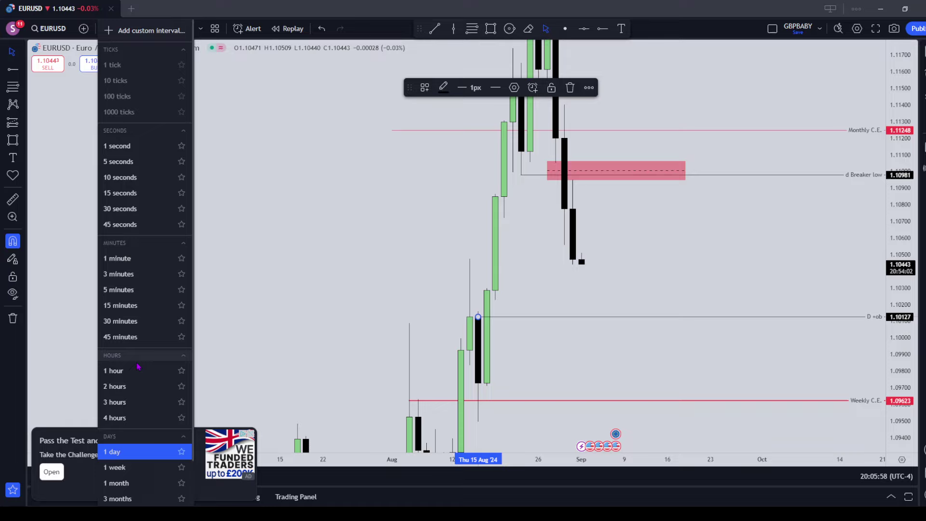
pyautogui.click(121, 418)
pyautogui.scroll(-2, 724, 217)
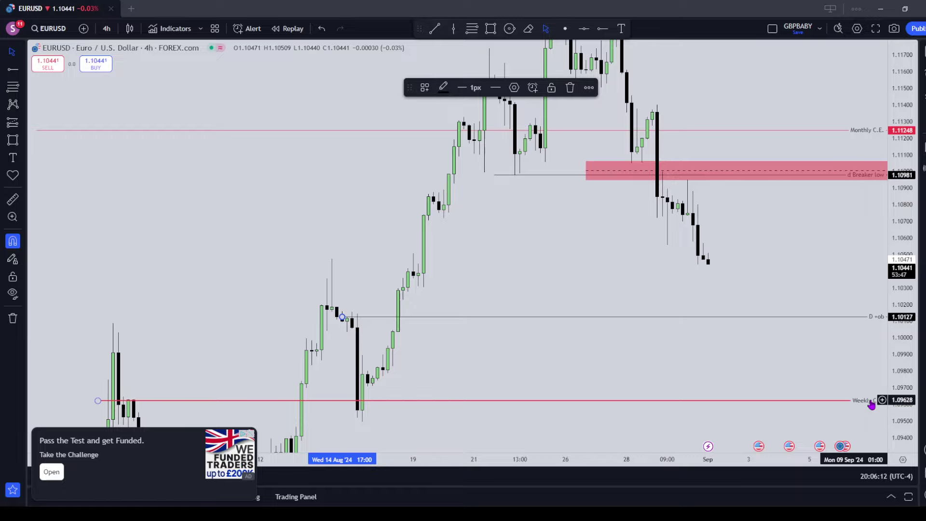
pyautogui.scroll(2, 772, 248)
pyautogui.scroll(-3, 771, 249)
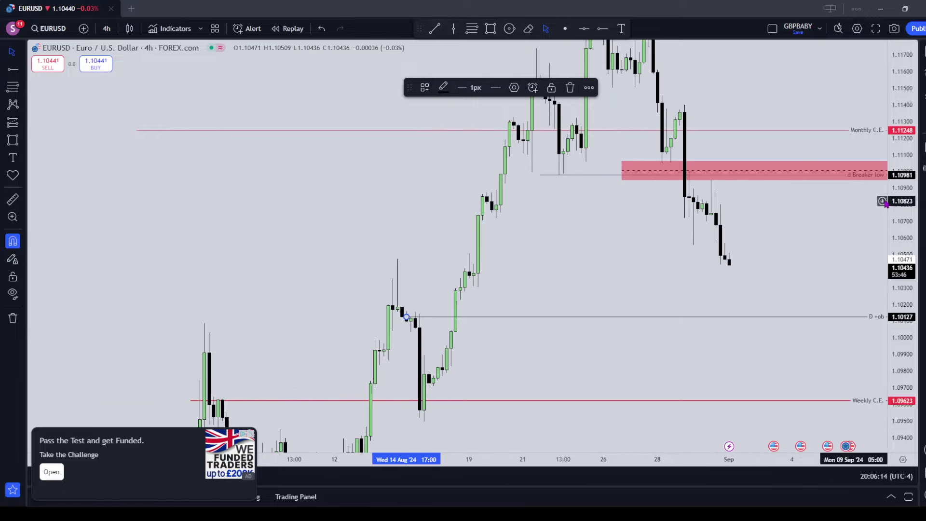
pyautogui.moveTo(901, 299); pyautogui.dragTo(902, 327)
pyautogui.moveTo(806, 252); pyautogui.dragTo(713, 244)
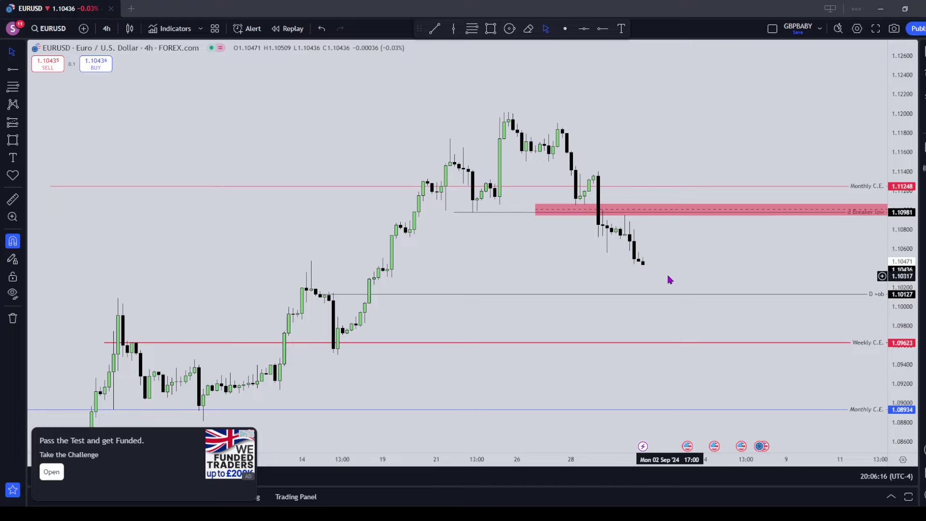
pyautogui.click(252, 430)
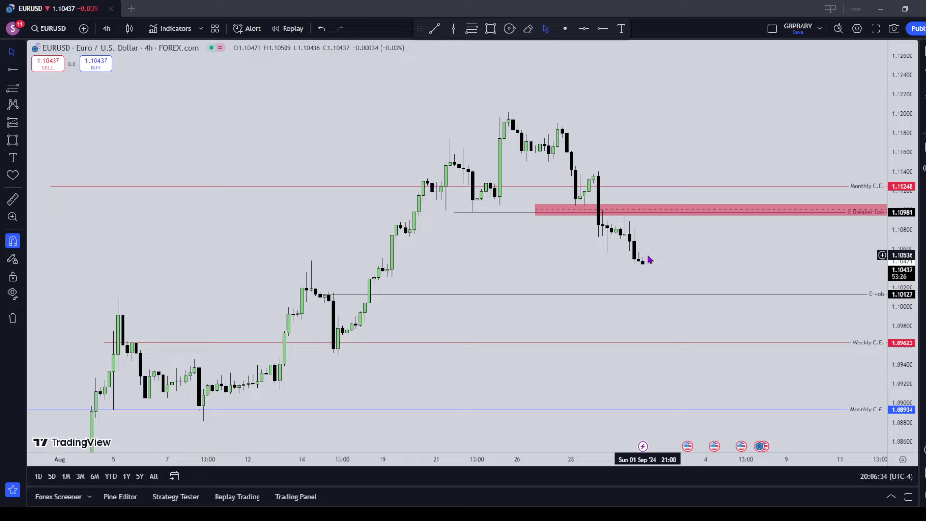
pyautogui.moveTo(765, 450)
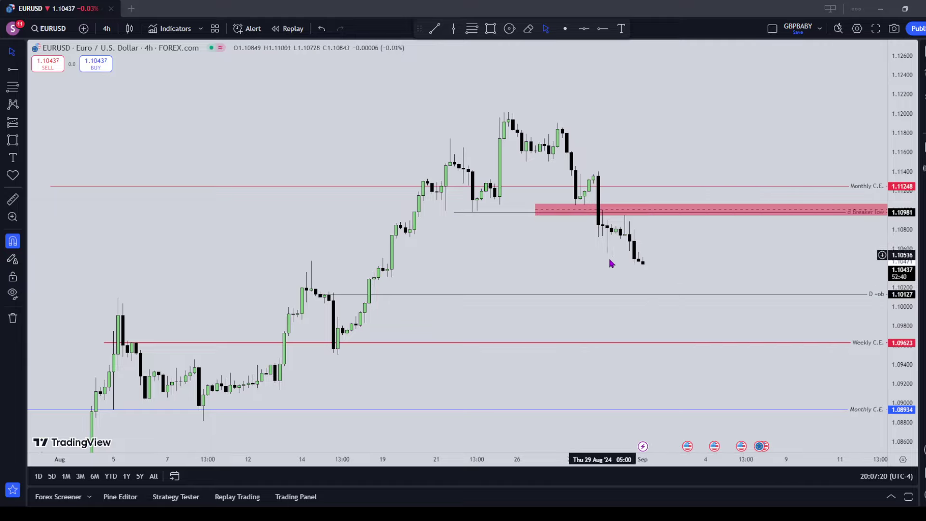
pyautogui.click(701, 215)
pyautogui.click(657, 304)
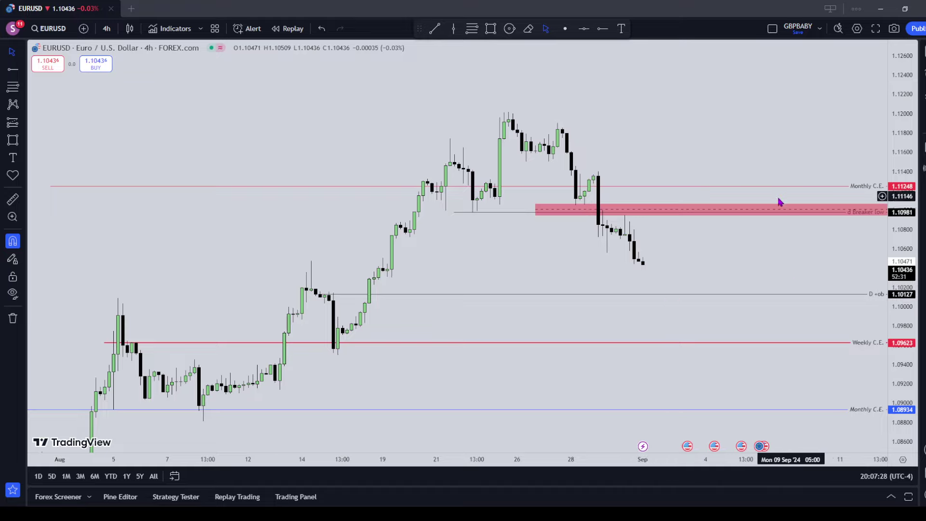
pyautogui.click(771, 214)
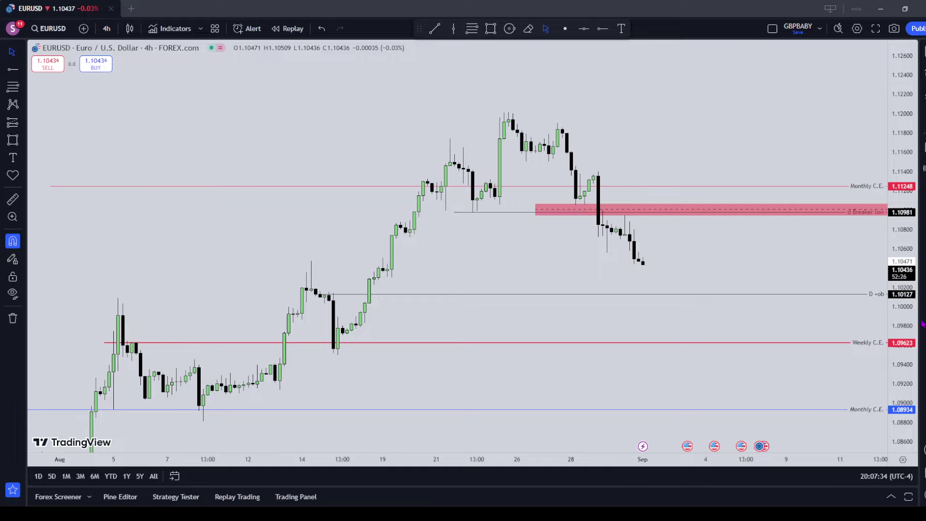
# - Switch the EURUSD chart to the 1 hour interval
pyautogui.moveTo(899, 291); pyautogui.dragTo(885, 137)
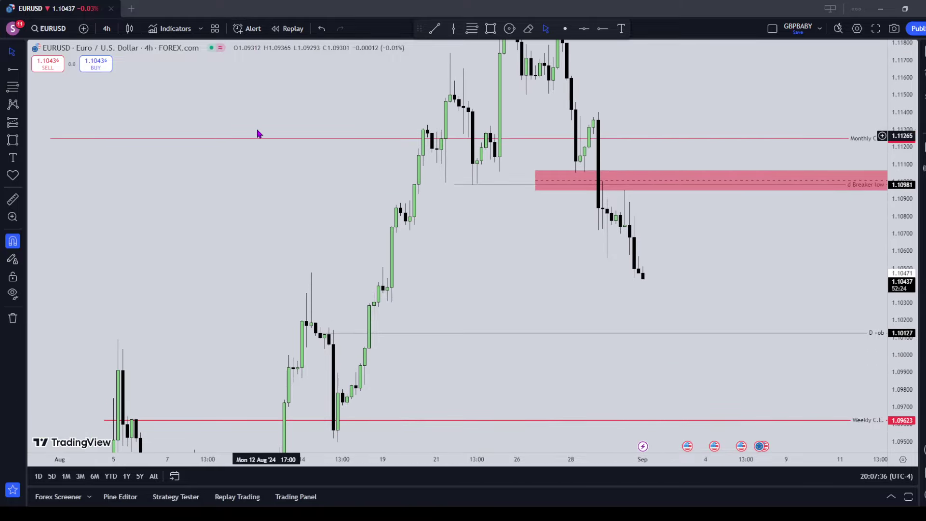
pyautogui.click(107, 28)
pyautogui.click(149, 370)
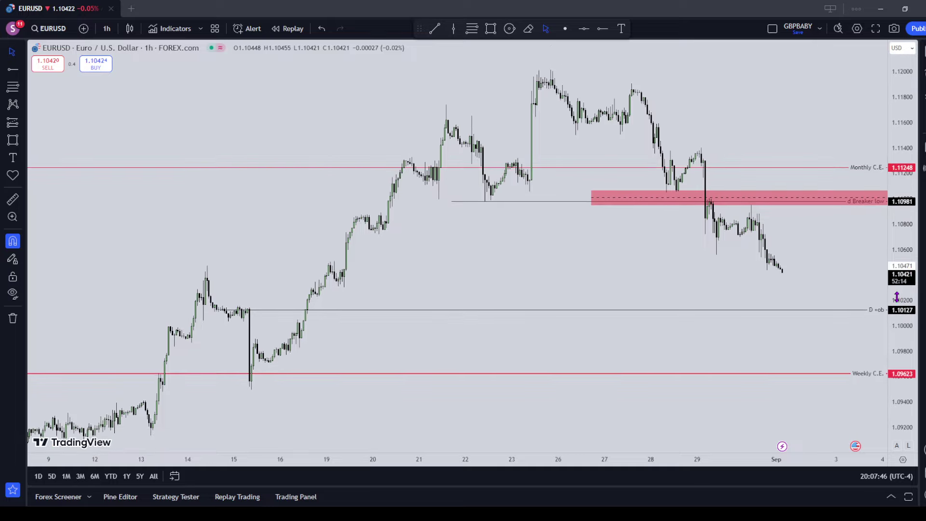
pyautogui.click(813, 189)
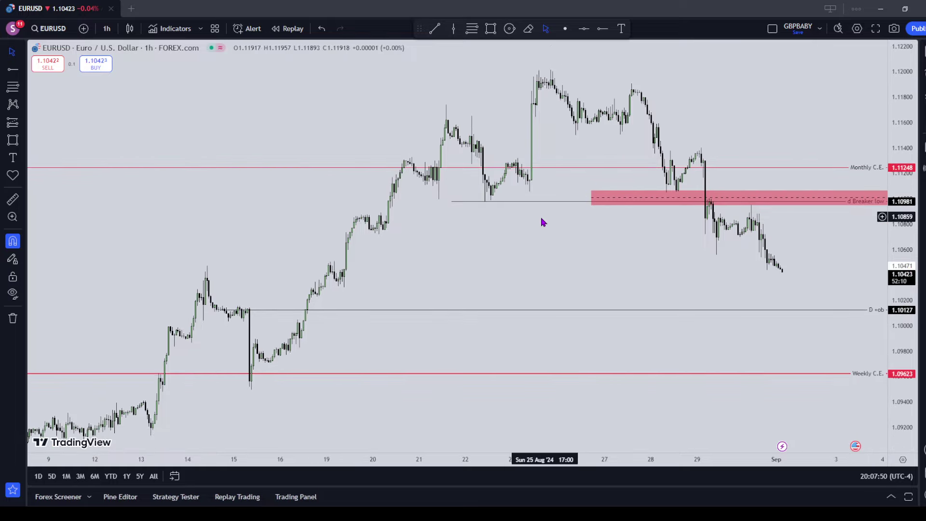
pyautogui.click(553, 231)
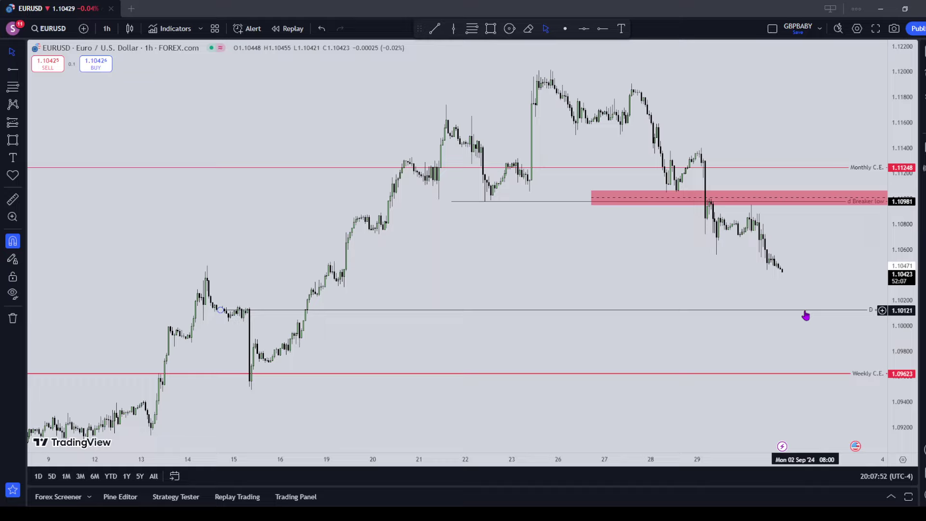